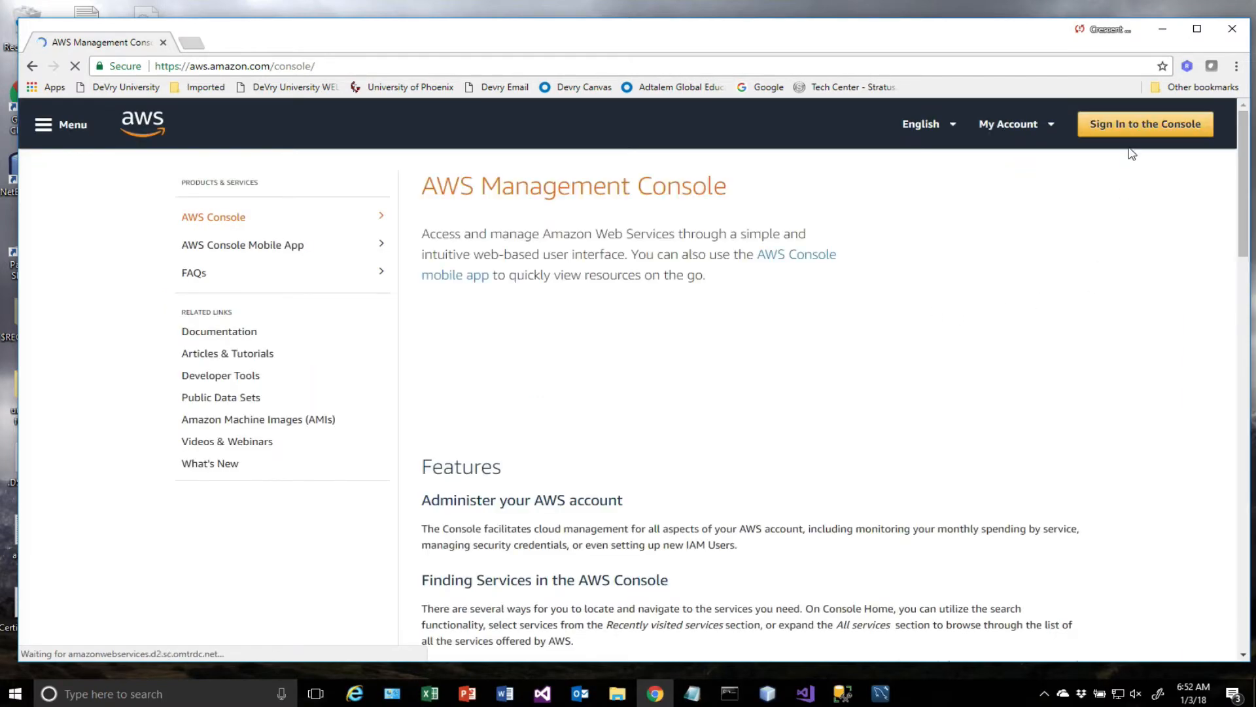
Sign in to the AWS Management Console as the root user with the saved password.
left_click(1128, 121)
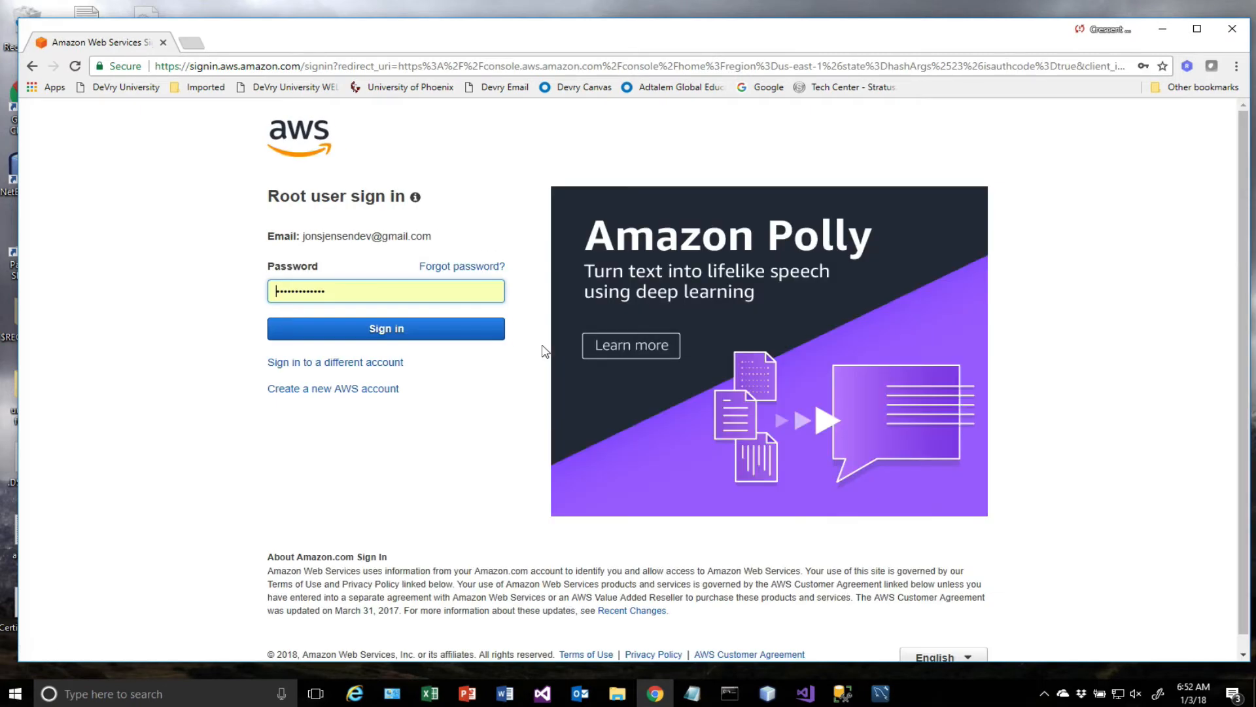
left_click(381, 321)
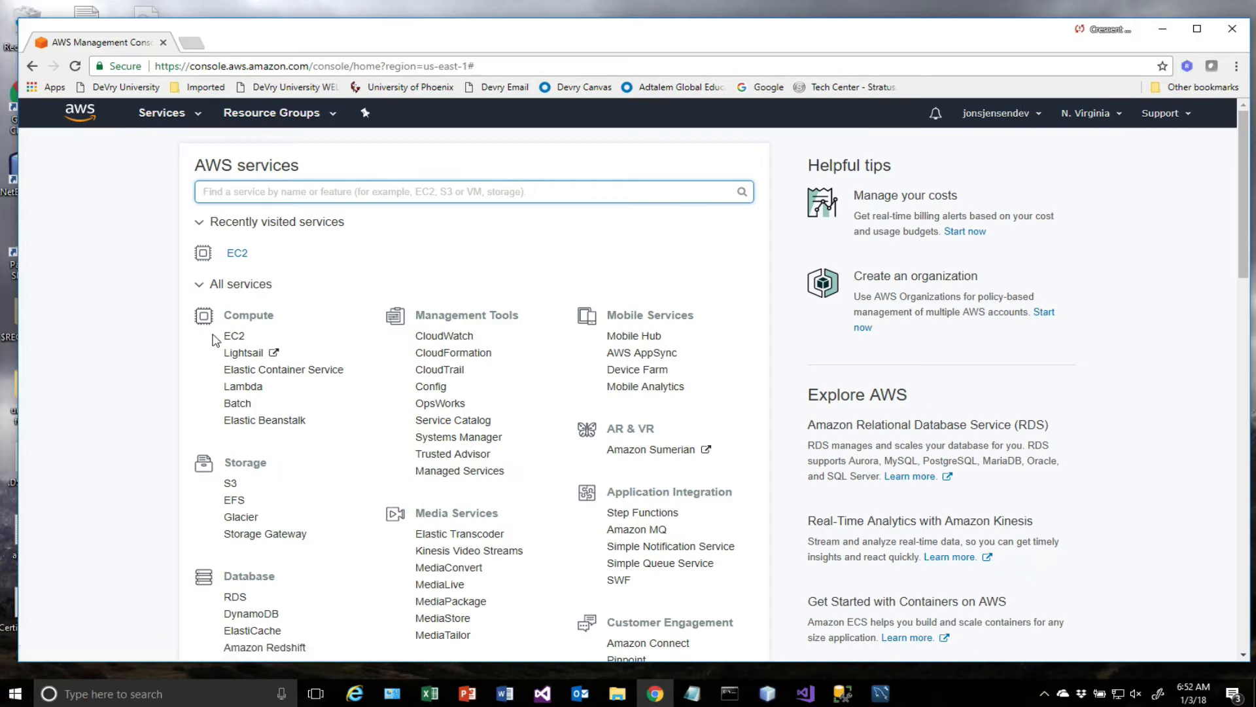
Open the EC2 service from the AWS services list and show its running instances.
scroll(536, 414, "down", 4)
scroll(536, 414, "down", 9)
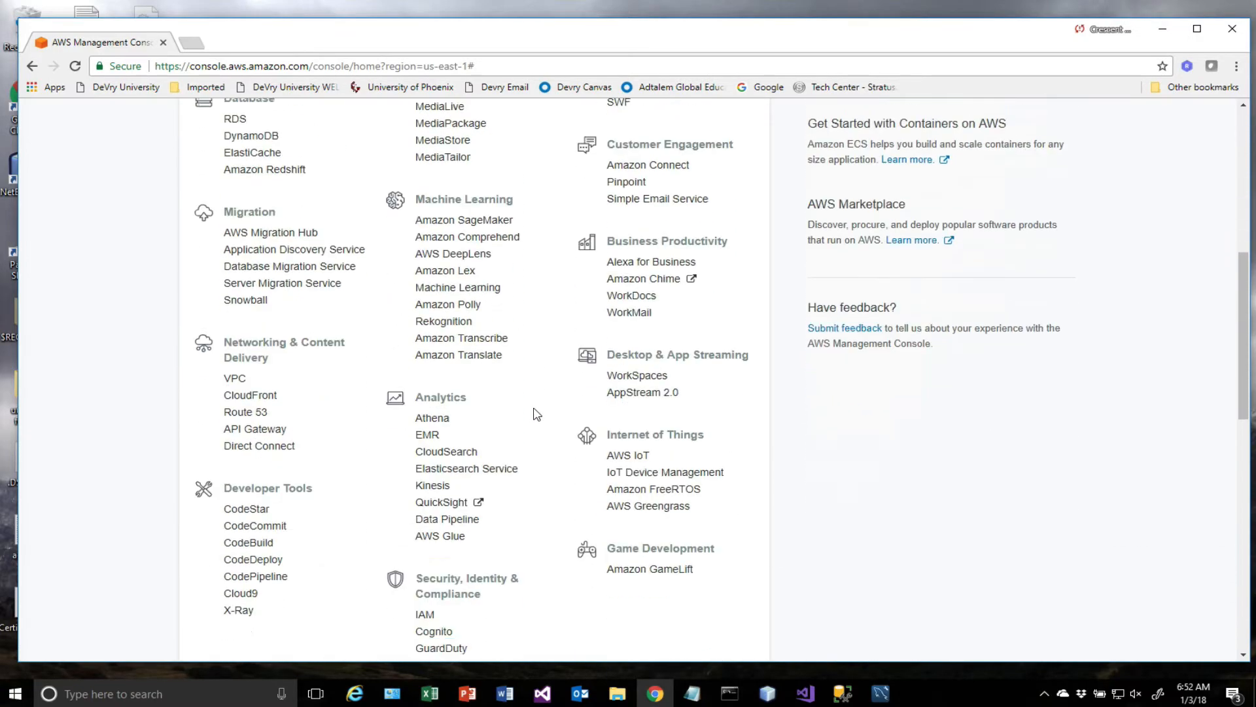
scroll(536, 414, "up", 14)
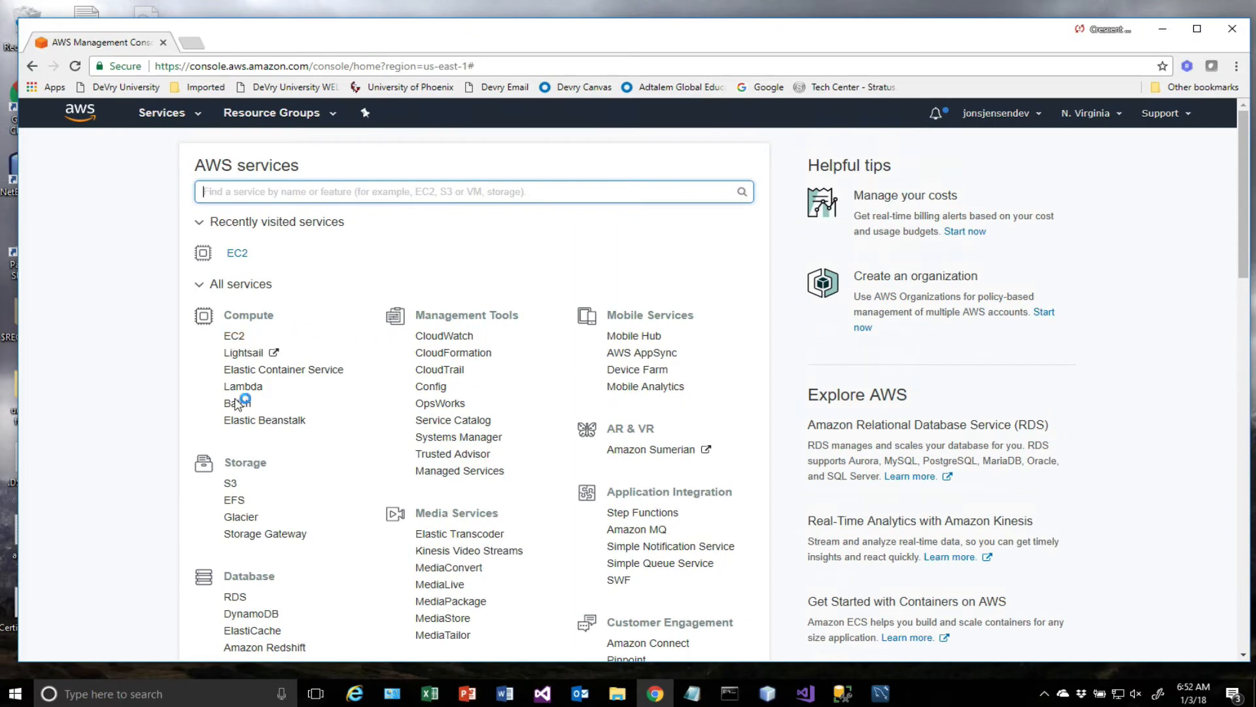
scroll(433, 432, "down", 7)
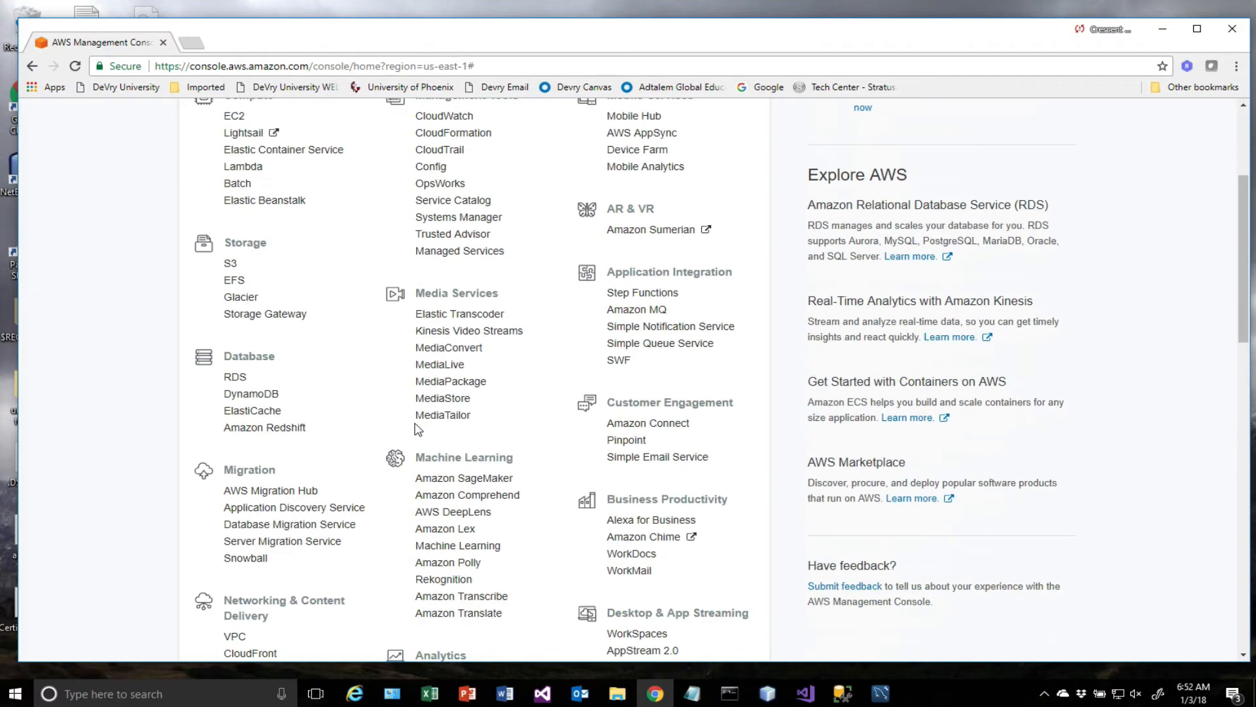
scroll(419, 428, "down", 4)
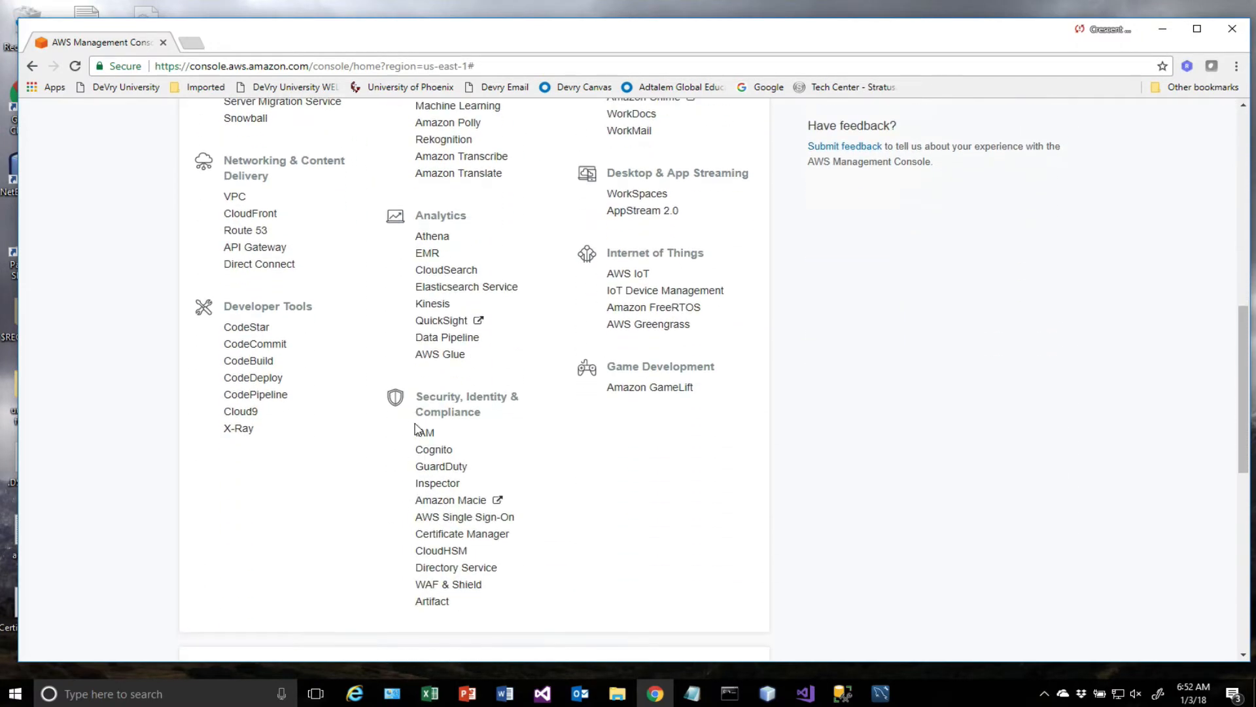
scroll(397, 410, "up", 10)
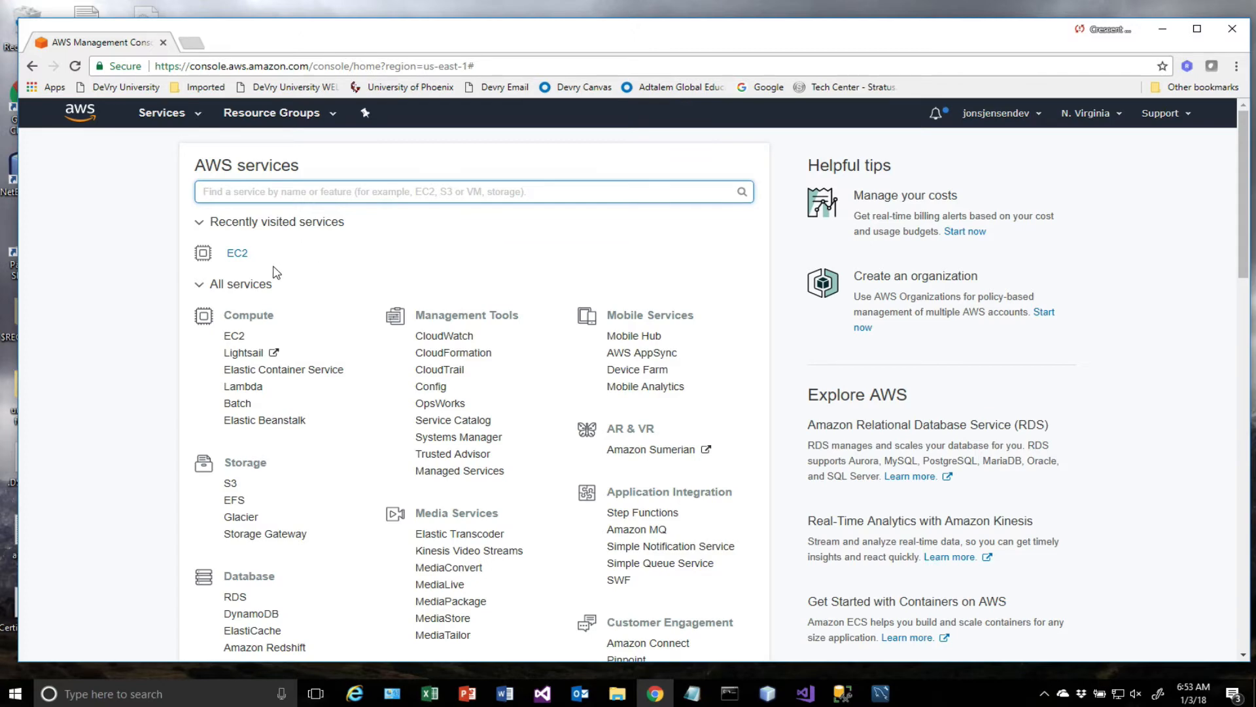
left_click(237, 254)
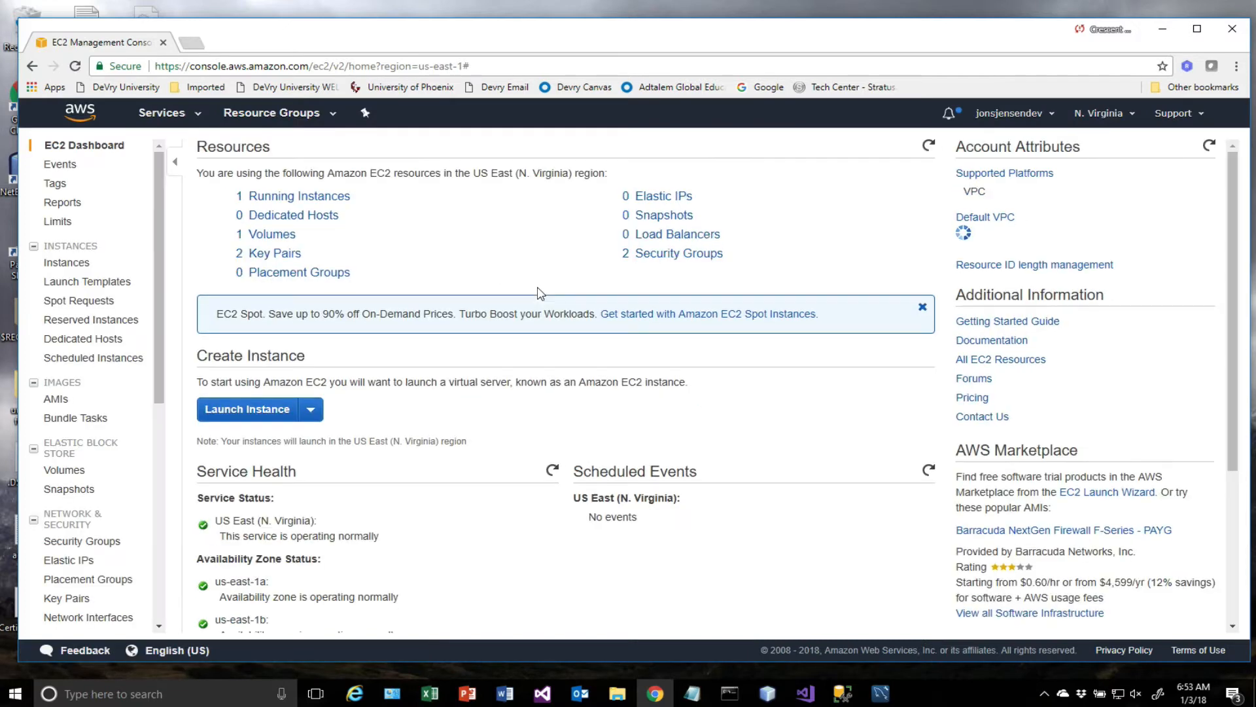
left_click(281, 202)
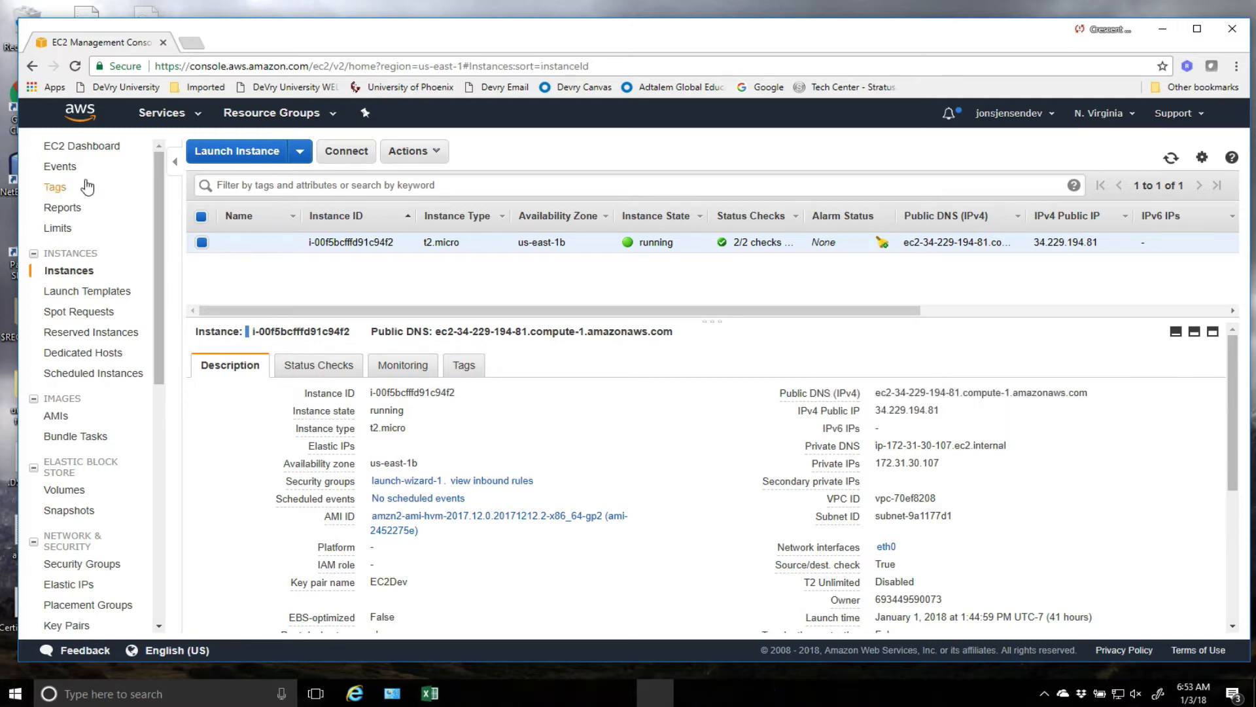
Display the inbound rules of the launch-wizard-1 security group.
left_click(102, 564)
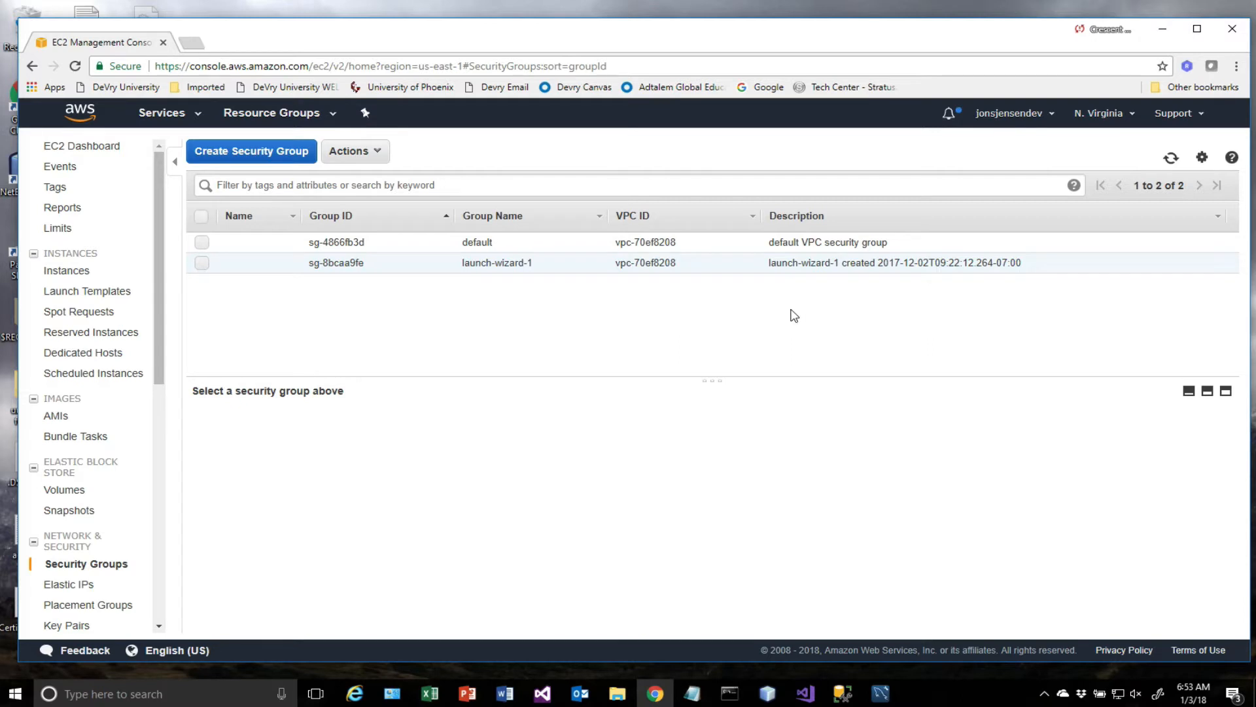
double_click(342, 263)
left_click(303, 427)
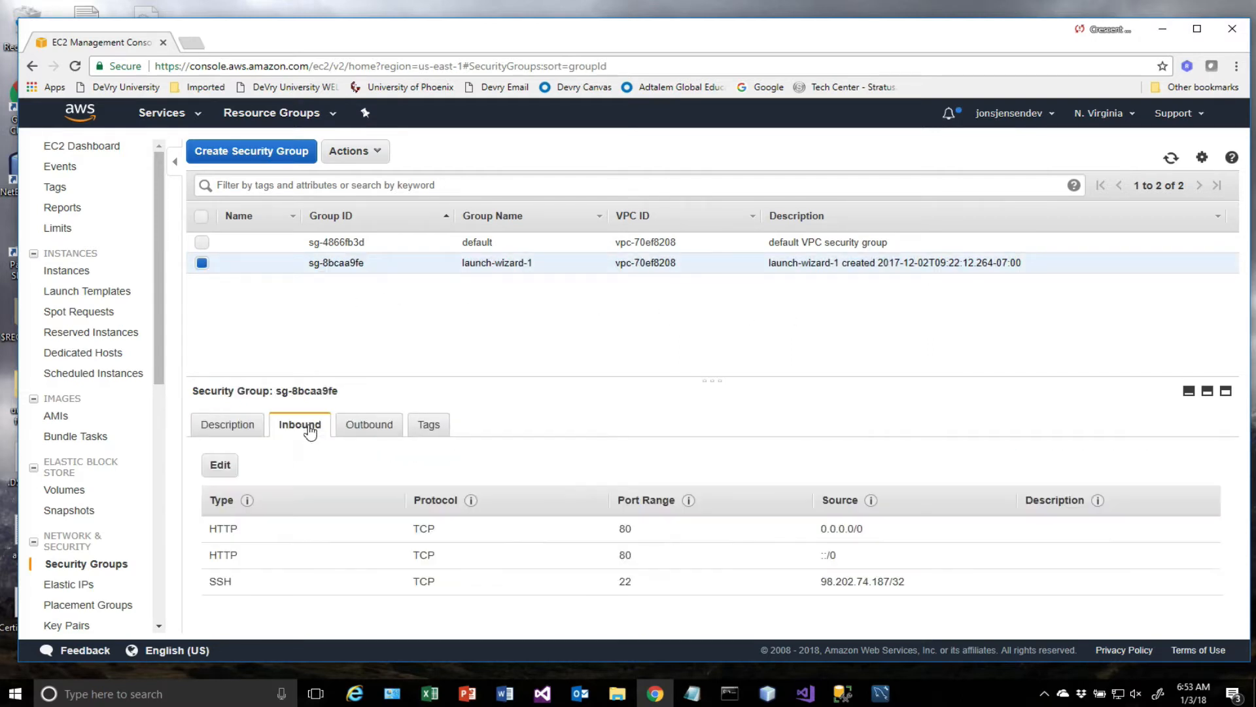
Copy the SSH inbound rule's source address into a blank Notepad document and move that window clear of the security group list.
left_click_drag(912, 580, 823, 590)
right_click(842, 579)
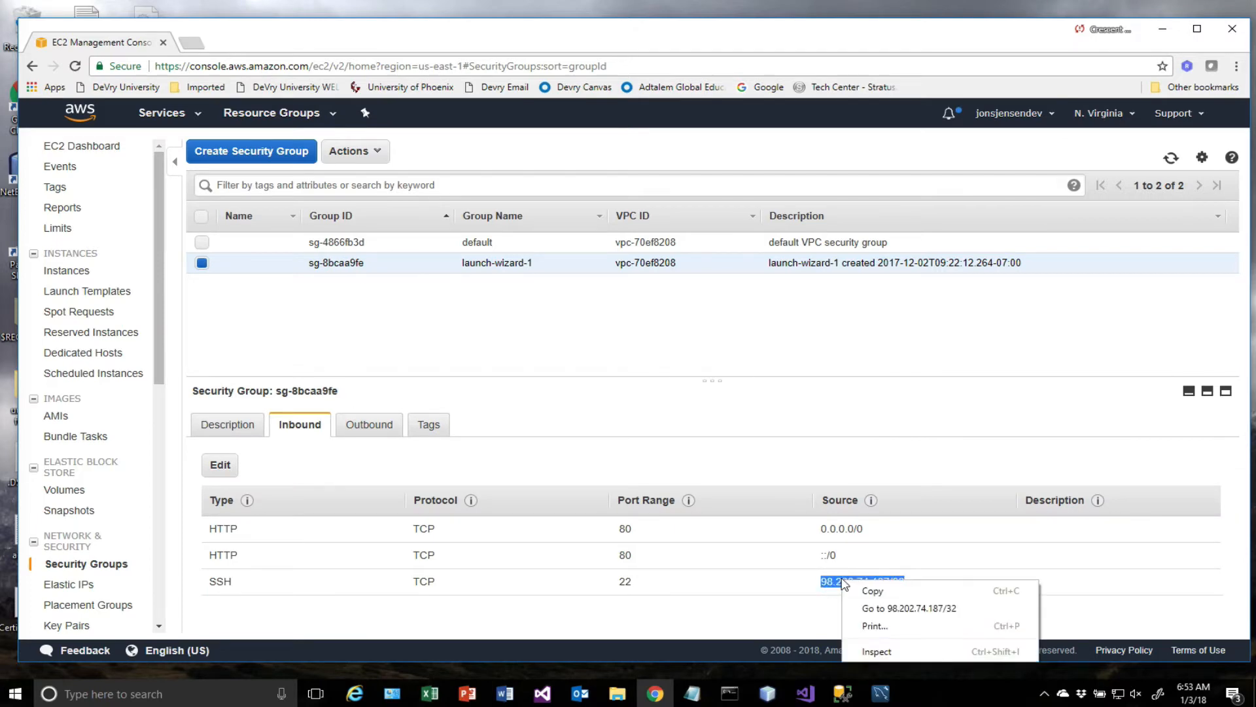
left_click(874, 589)
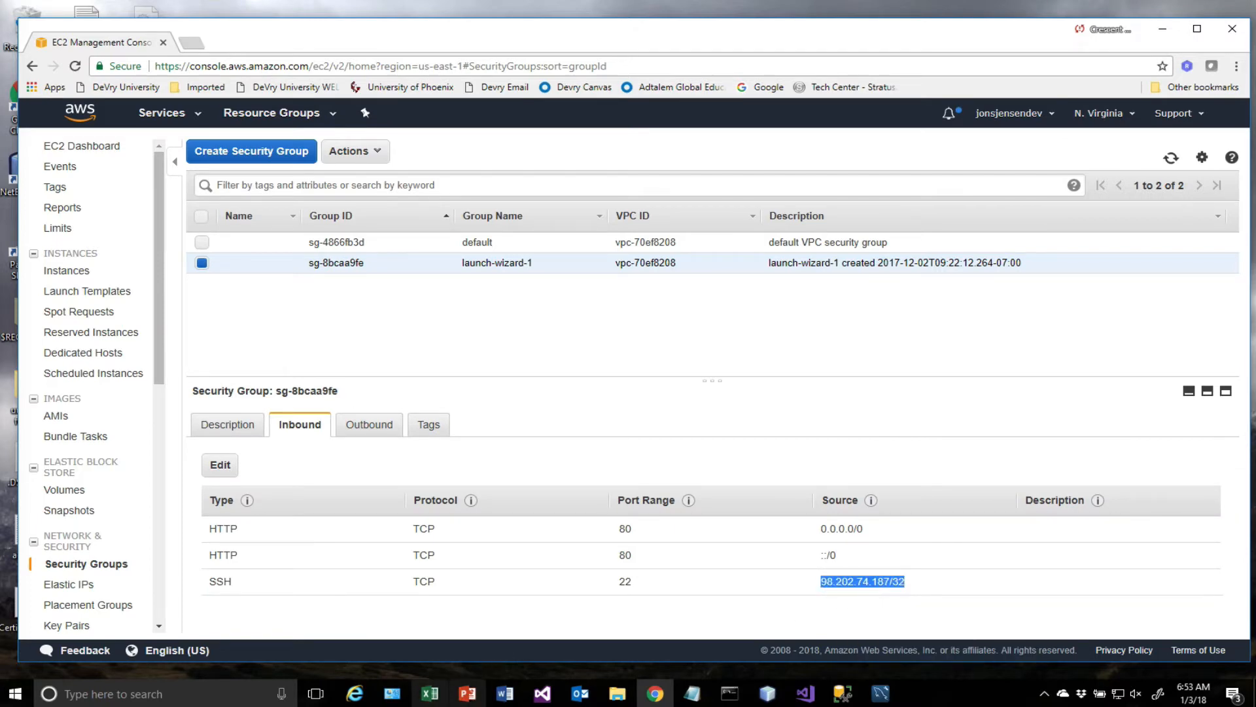
left_click(692, 693)
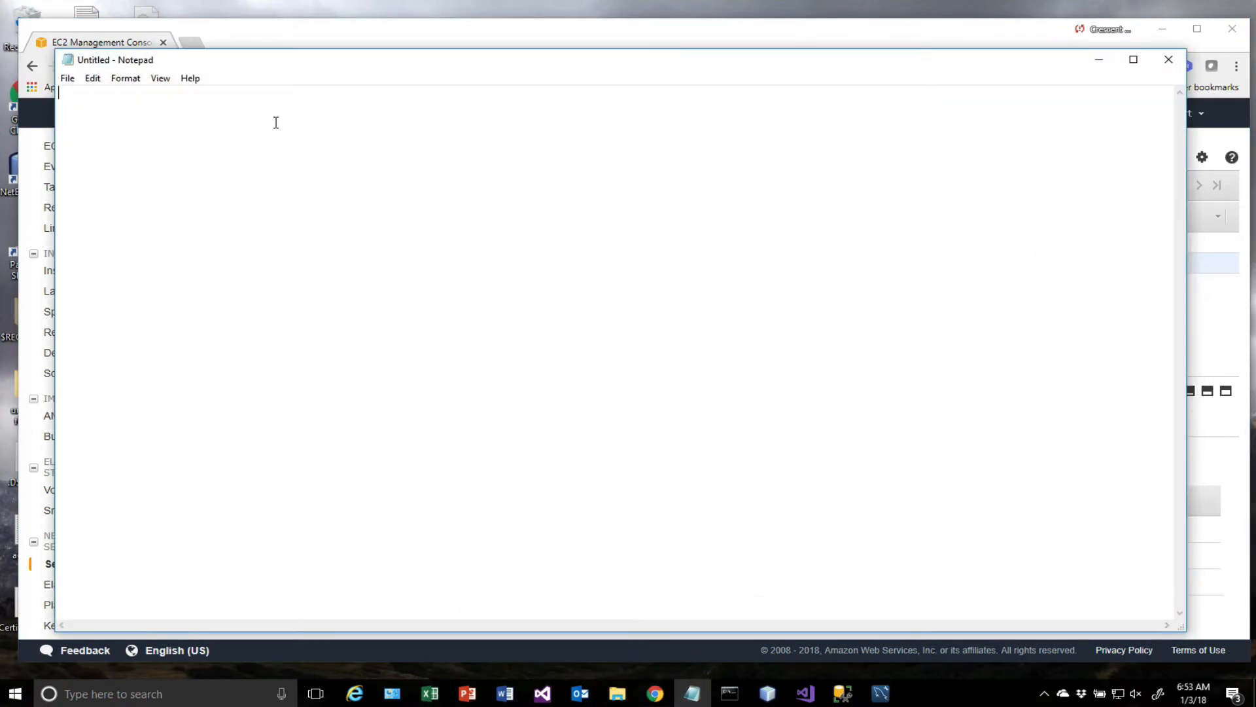
key("ctrl+v")
left_click_drag(757, 49, 728, 494)
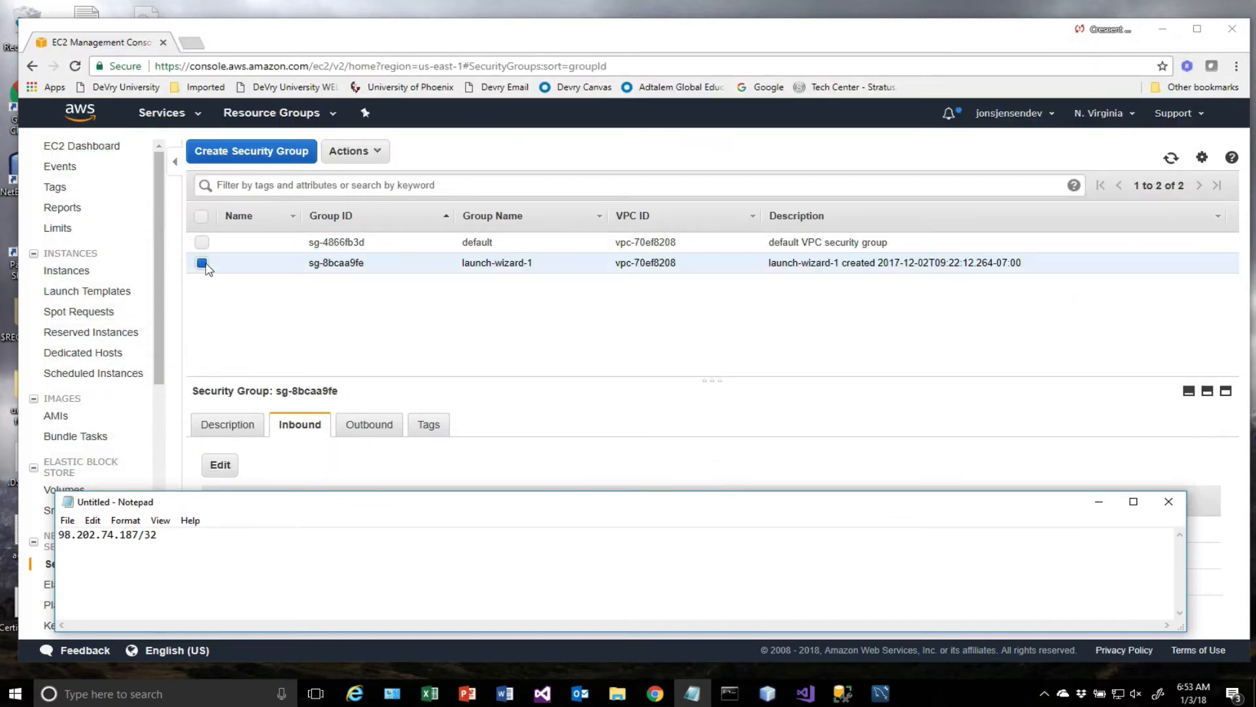
Switch back to Chrome, return to the EC2 dashboard and show the running instances.
left_click(156, 148)
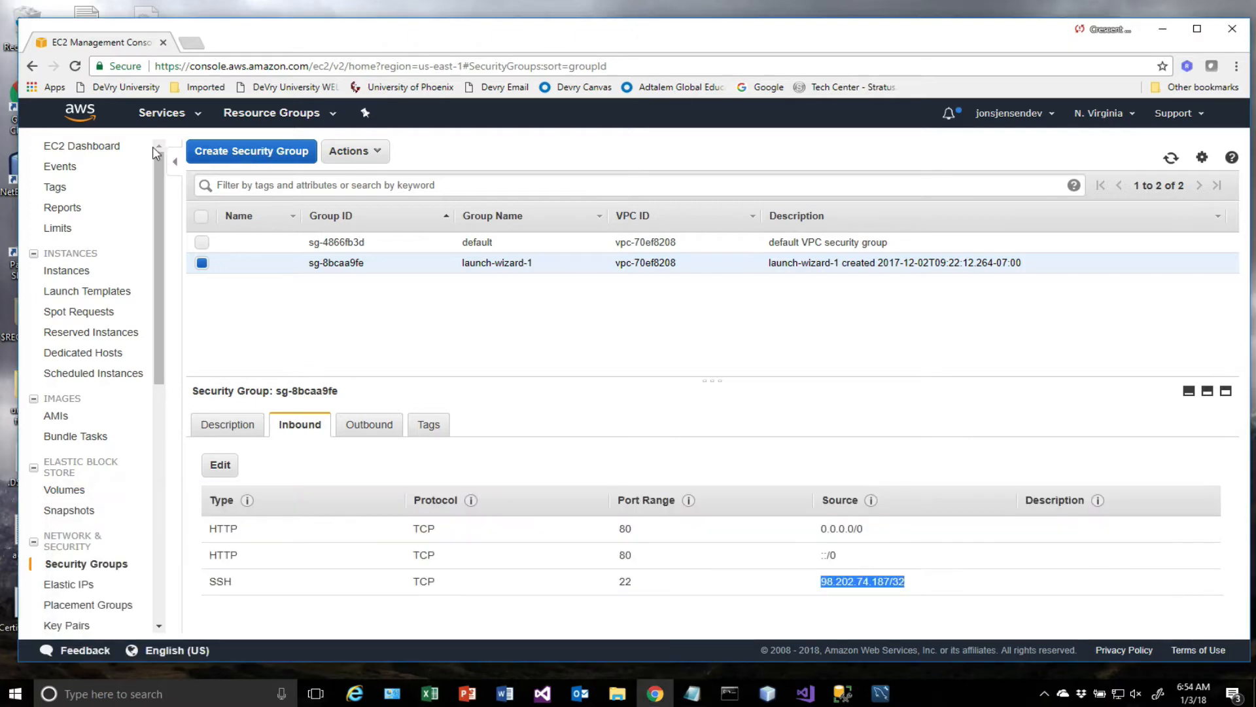
left_click(57, 147)
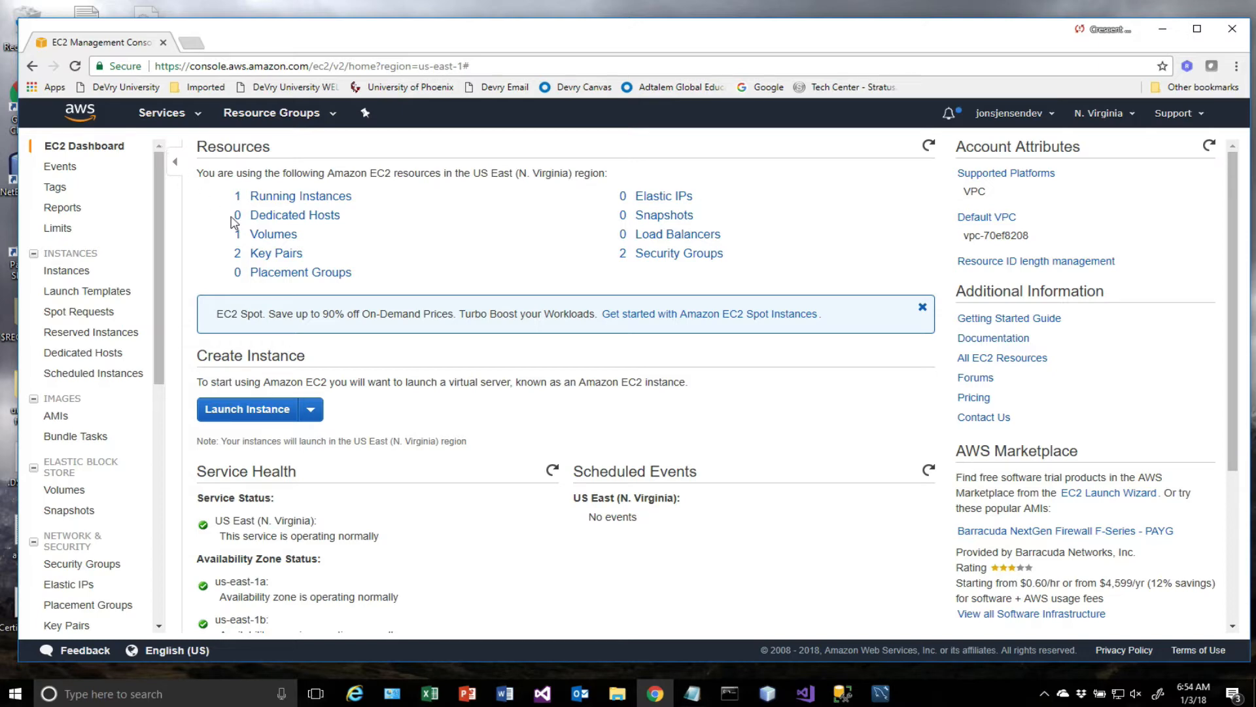
left_click(298, 196)
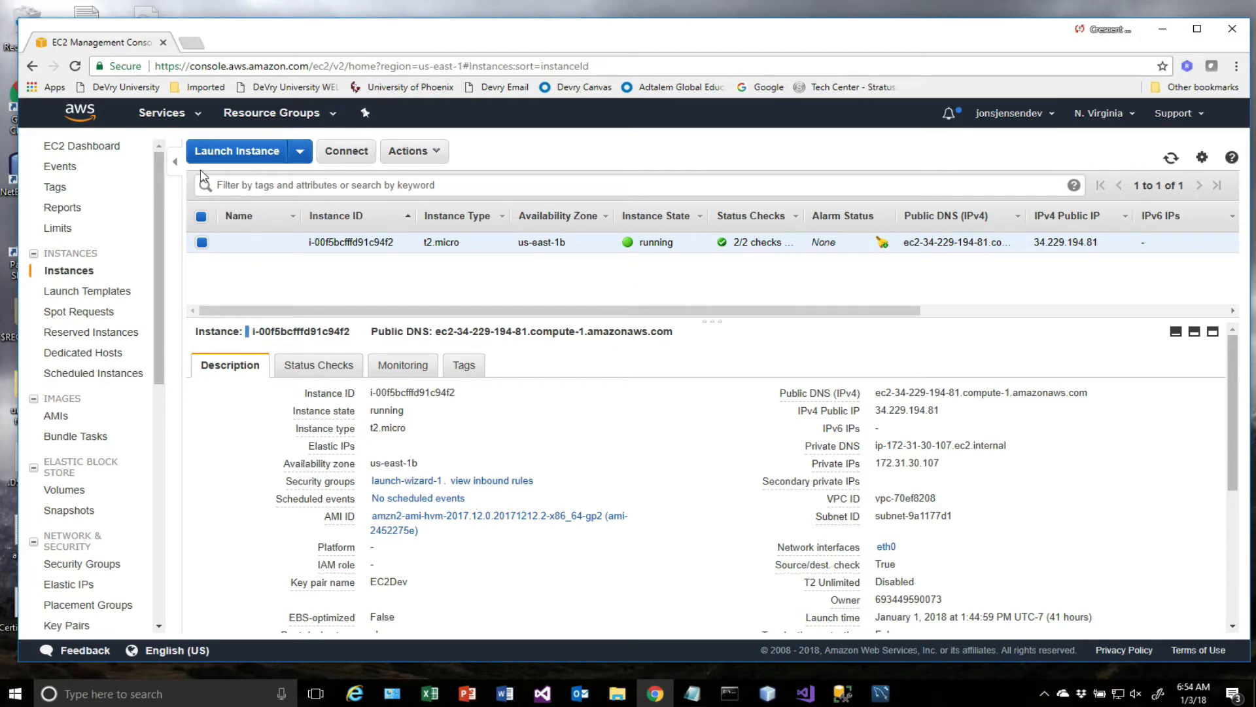
Begin launching a new EC2 instance based on the Amazon Linux 2 LTS Candidate AMI 2017.12.0 (HVM), SSD Volume Type.
left_click(301, 153)
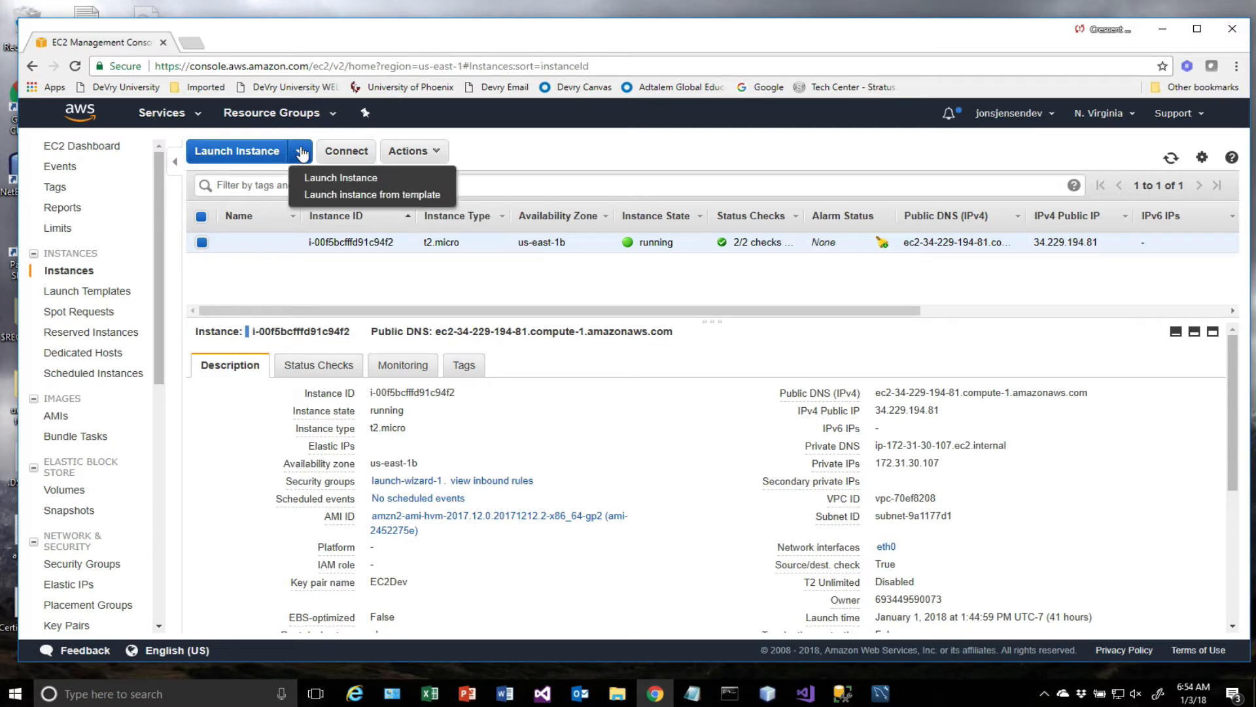
left_click(337, 180)
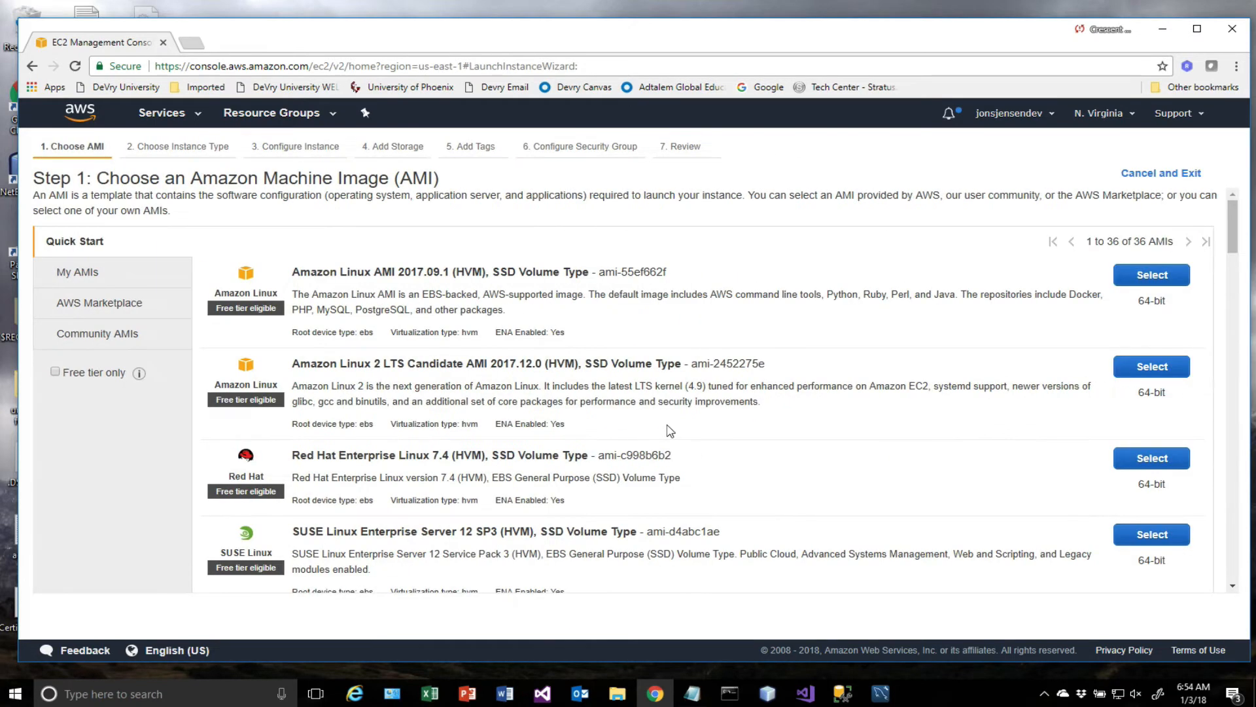
scroll(670, 445, "down", 20)
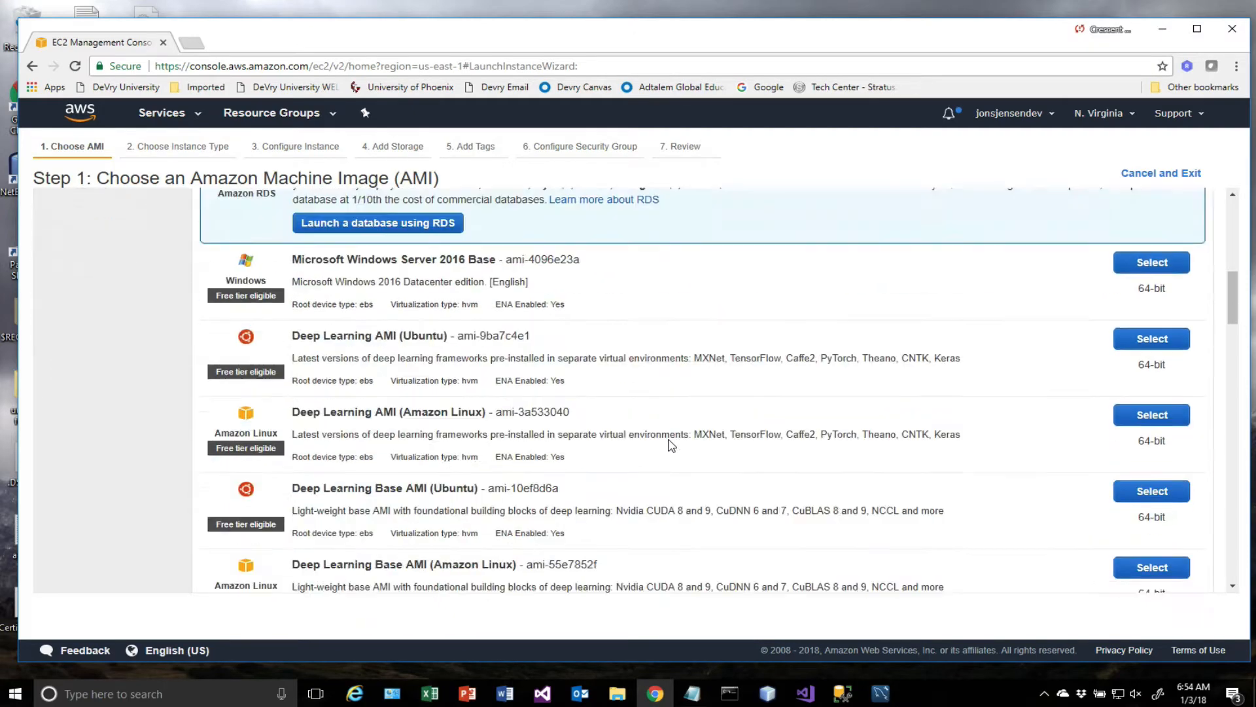
scroll(671, 445, "up", 20)
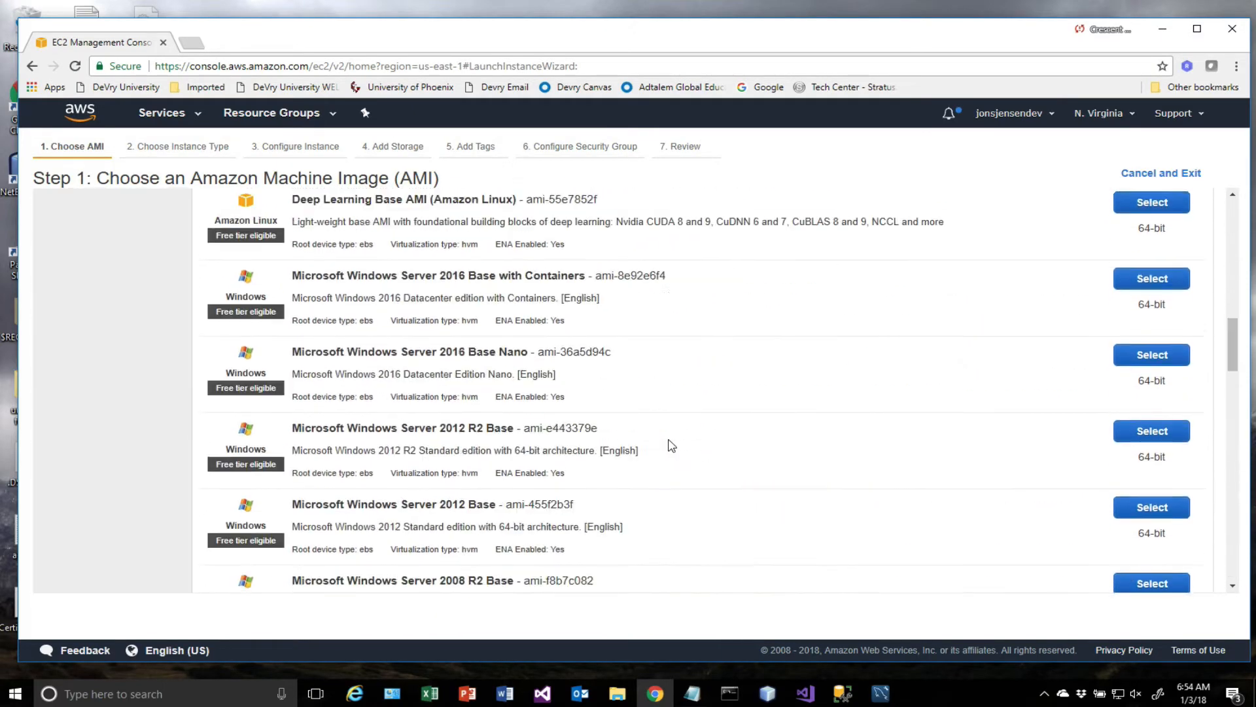
scroll(671, 445, "down", 20)
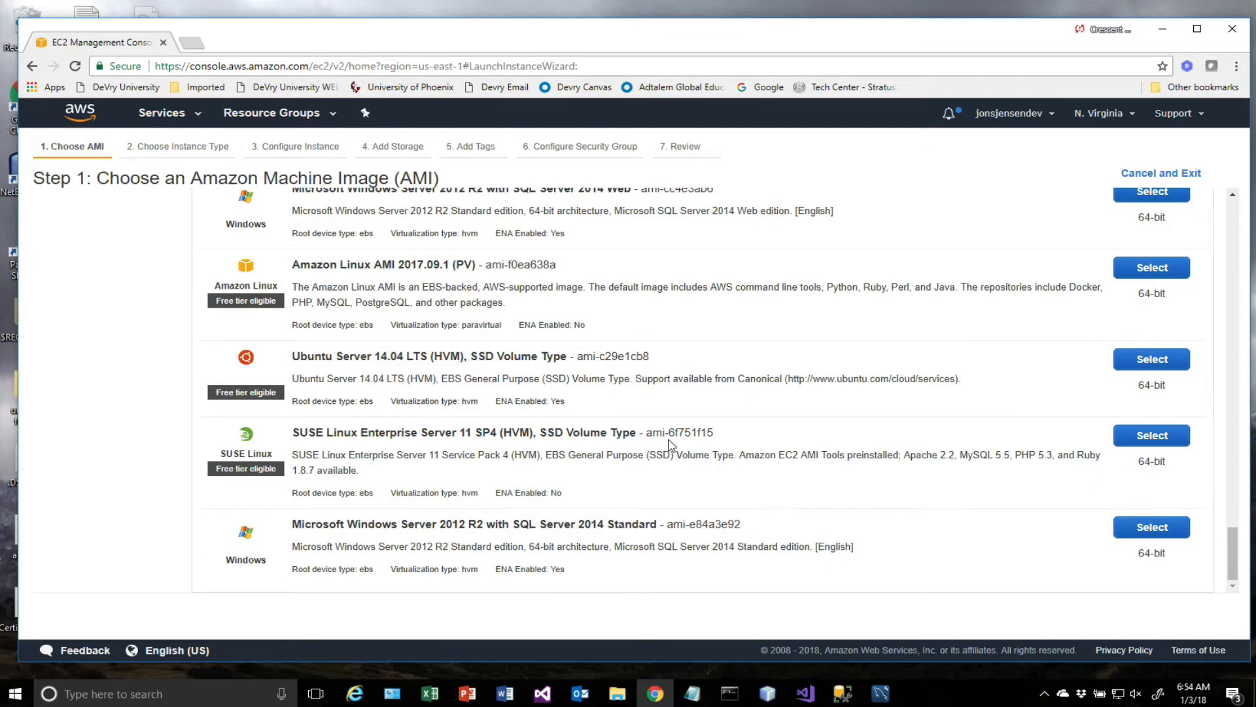
scroll(670, 445, "up", 20)
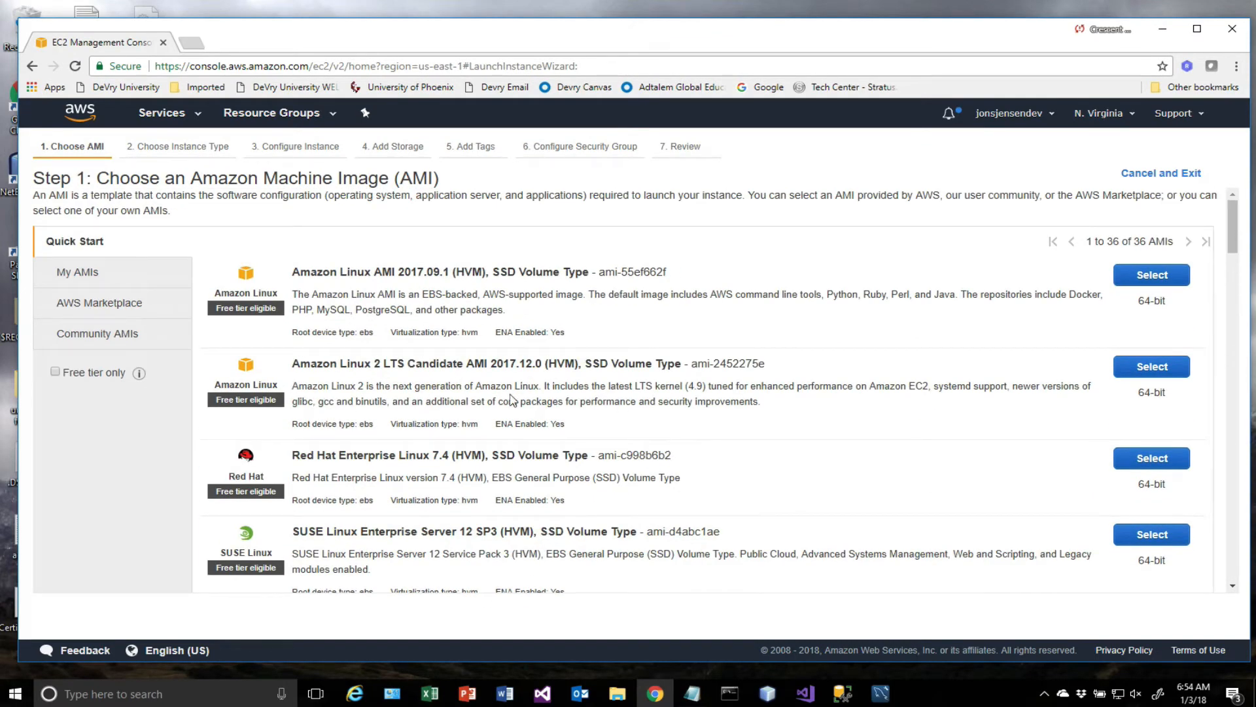
scroll(513, 400, "down", 15)
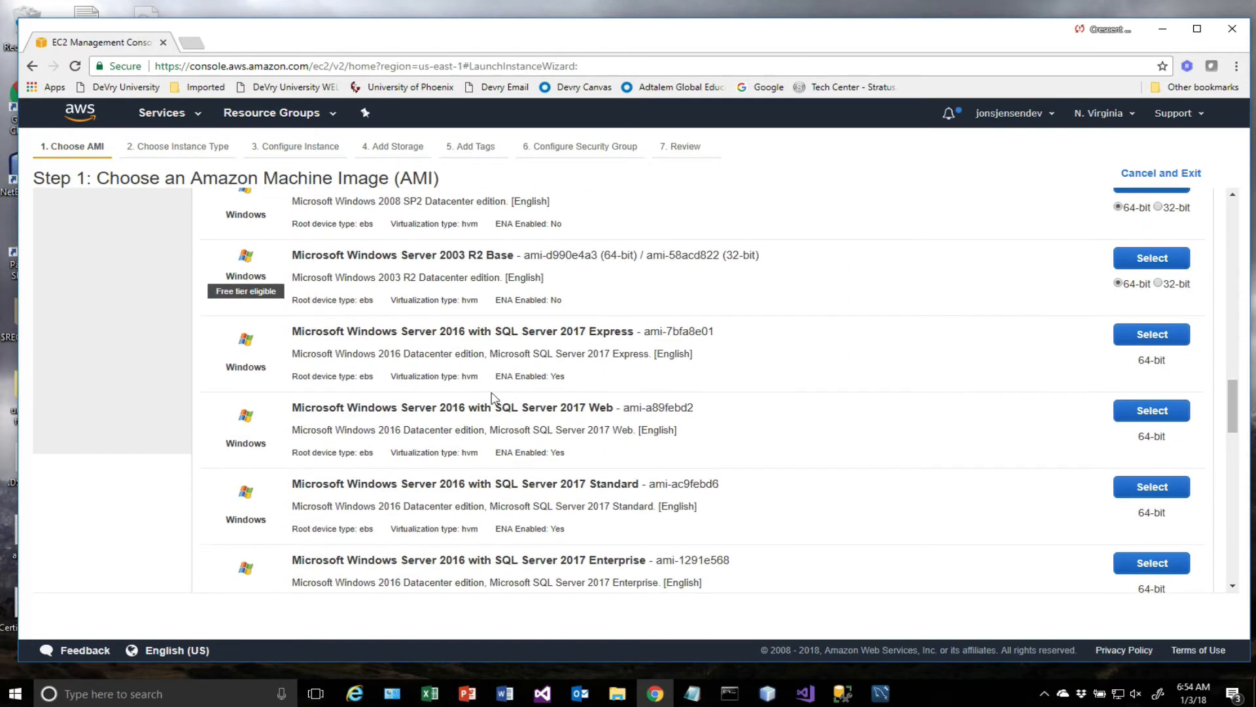
scroll(481, 419, "up", 5)
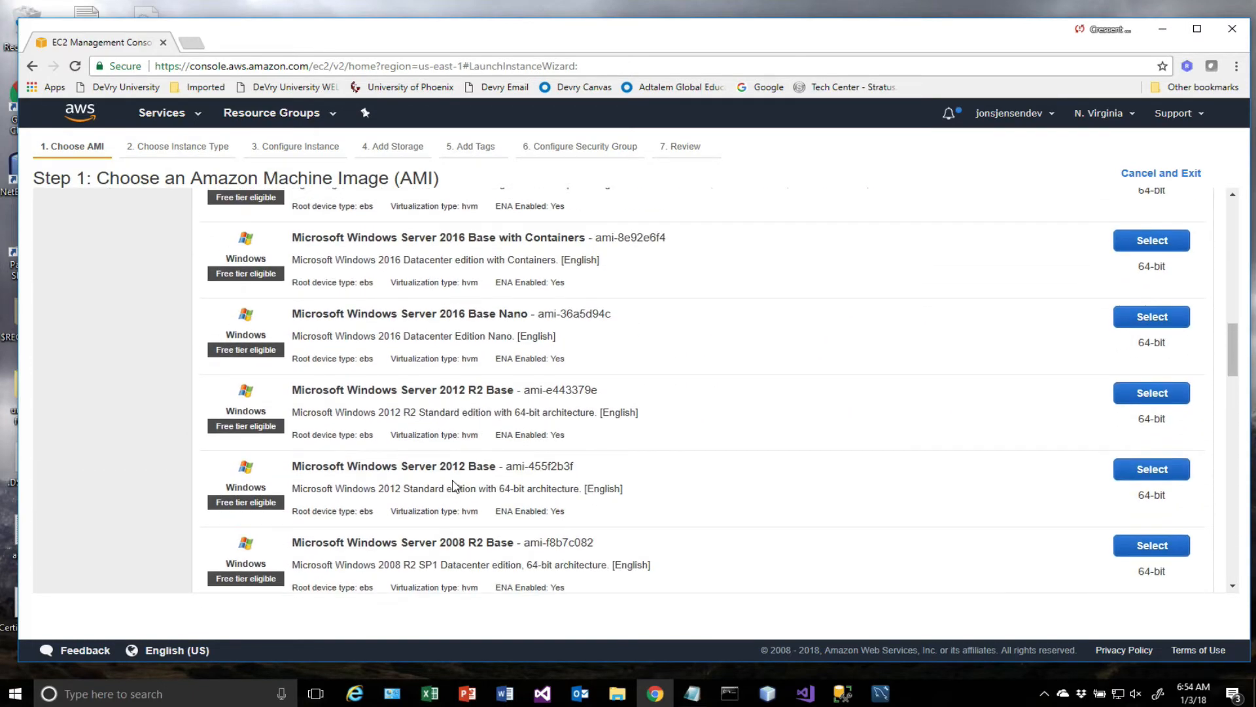
scroll(454, 485, "up", 10)
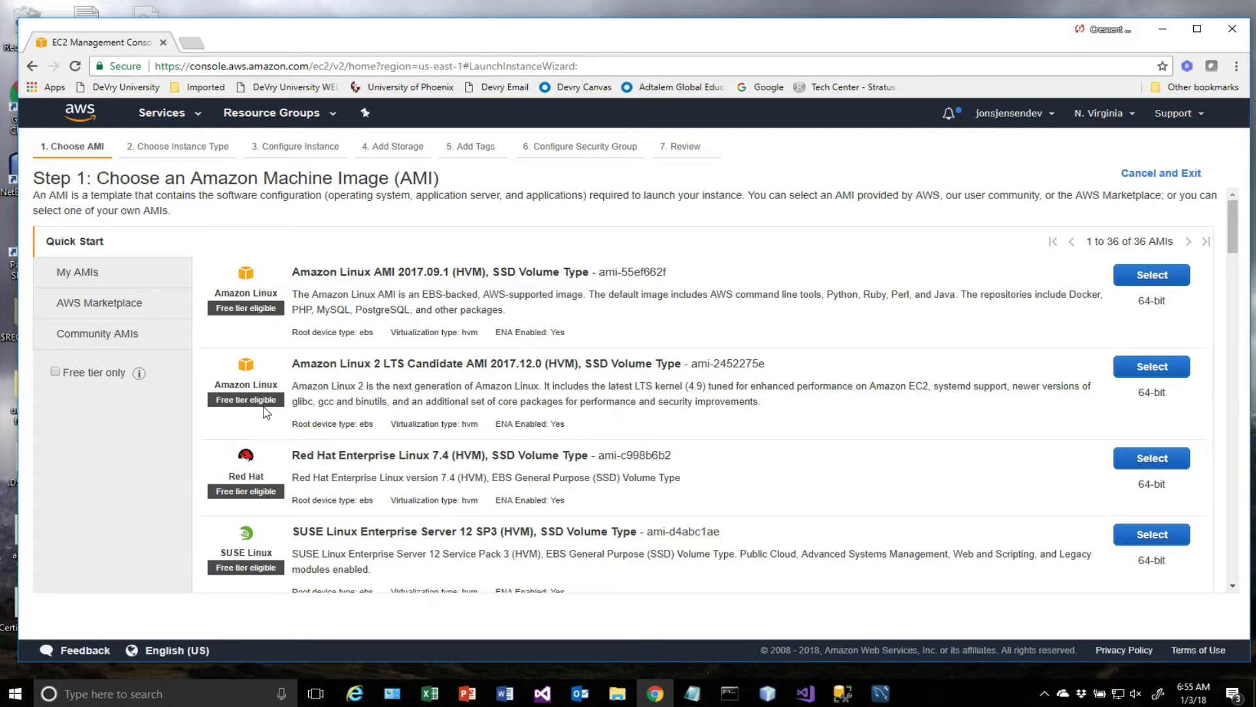
left_click(1139, 370)
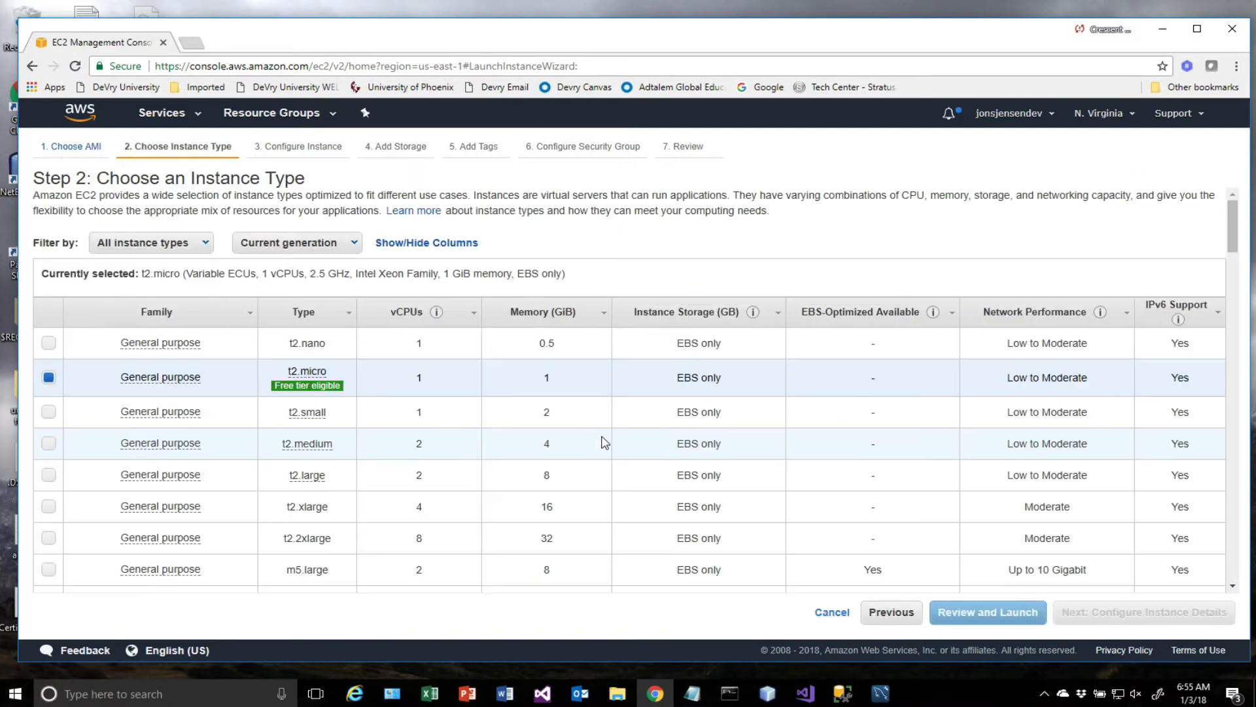
Review the available instance types, keep the free-tier t2.micro type and continue to the instance details.
scroll(513, 390, "down", 20)
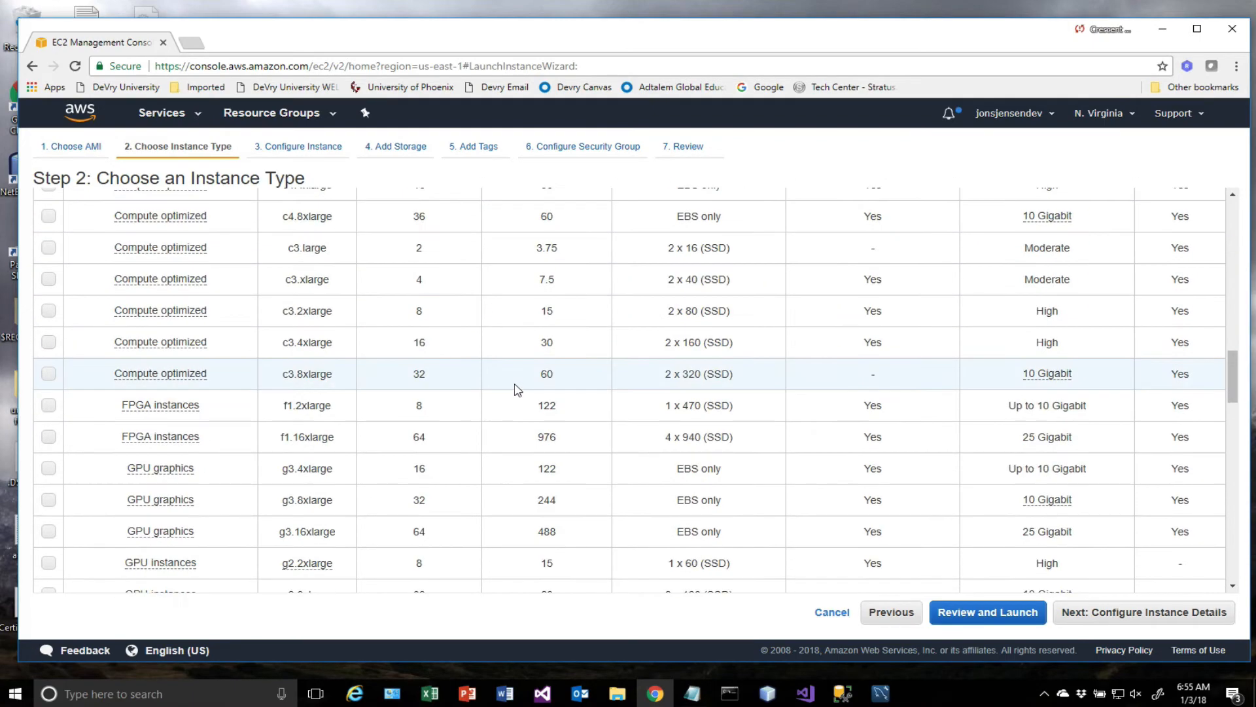
scroll(517, 390, "down", 6)
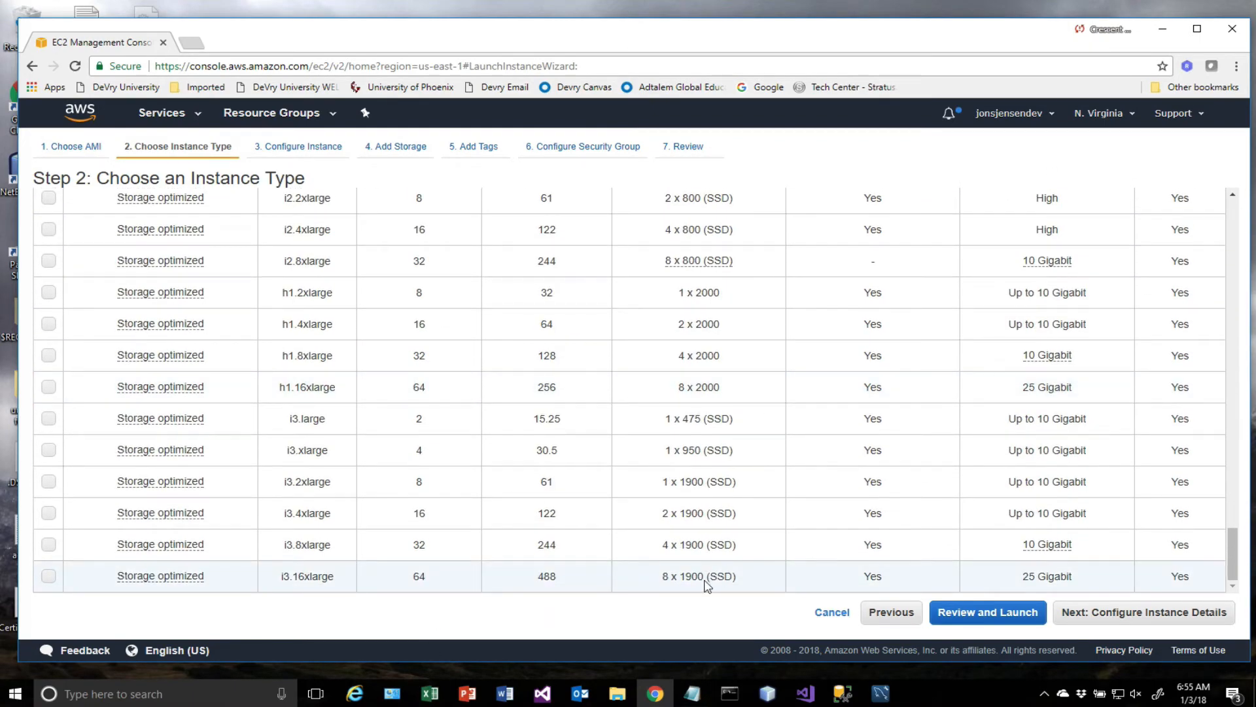
scroll(707, 584, "up", 20)
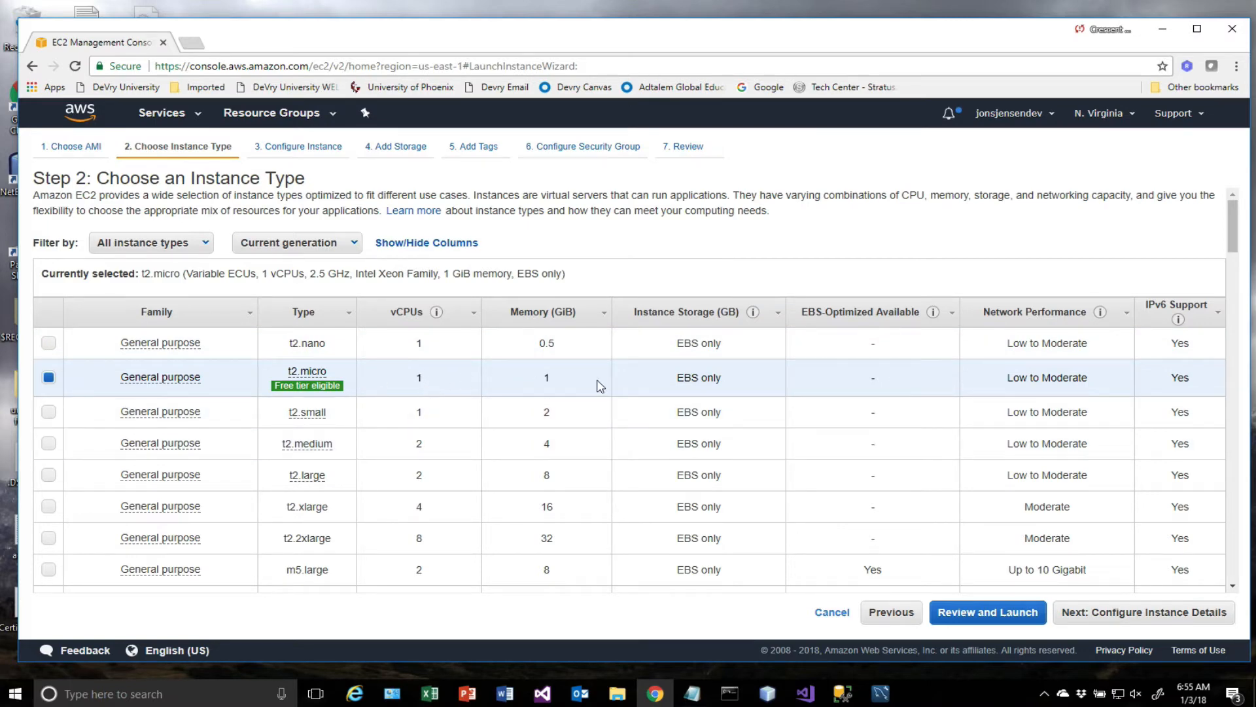
mouse_move(315, 395)
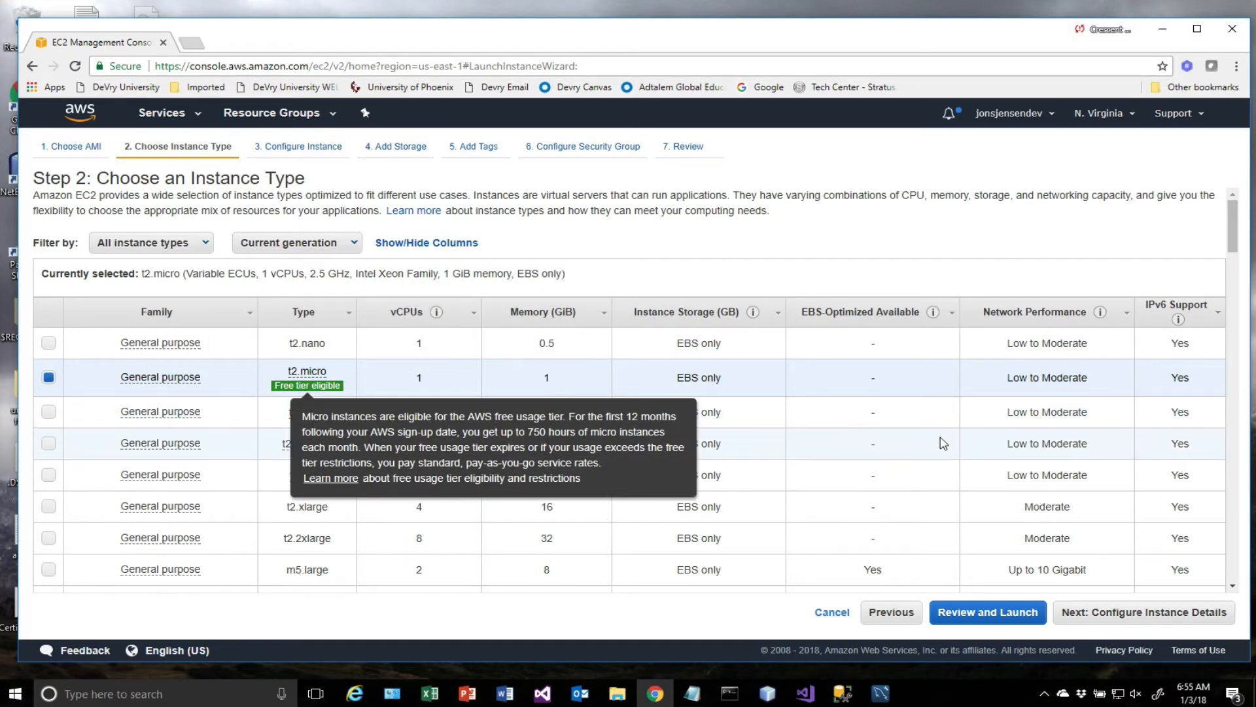
left_click(1135, 615)
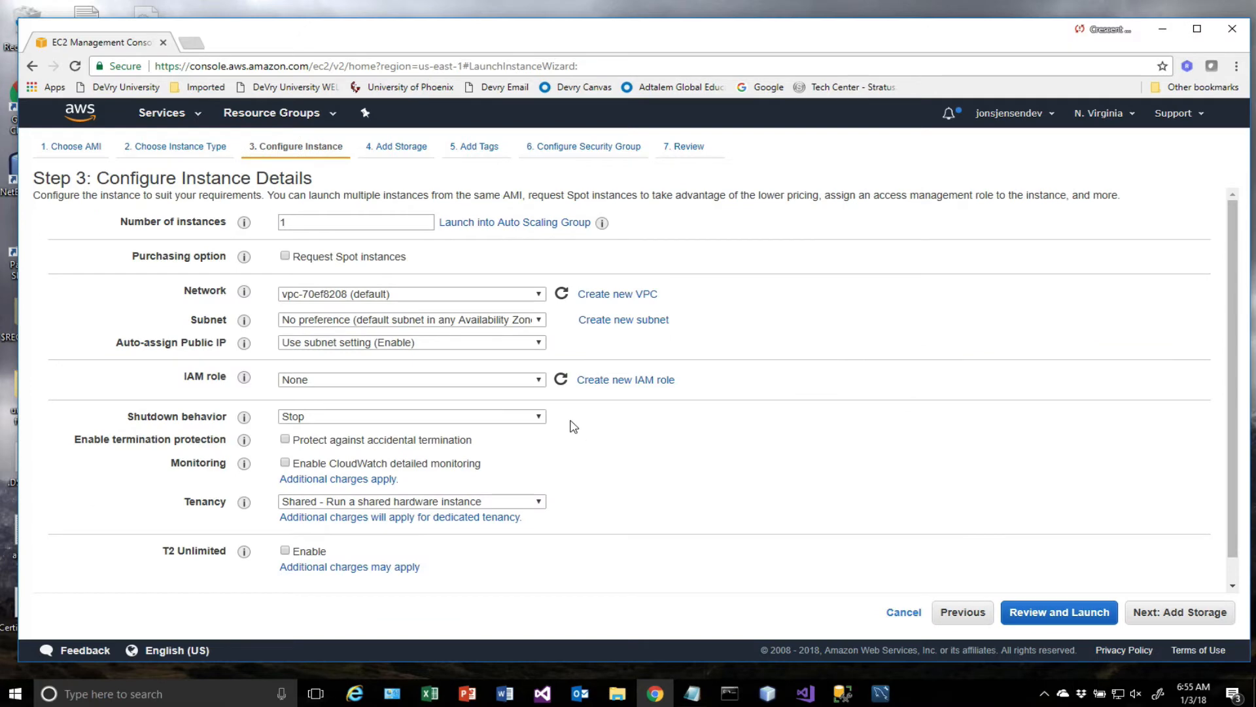
Accept the default instance details and the 8 GiB General Purpose SSD root volume, proceeding to the tags stage.
left_click(1192, 615)
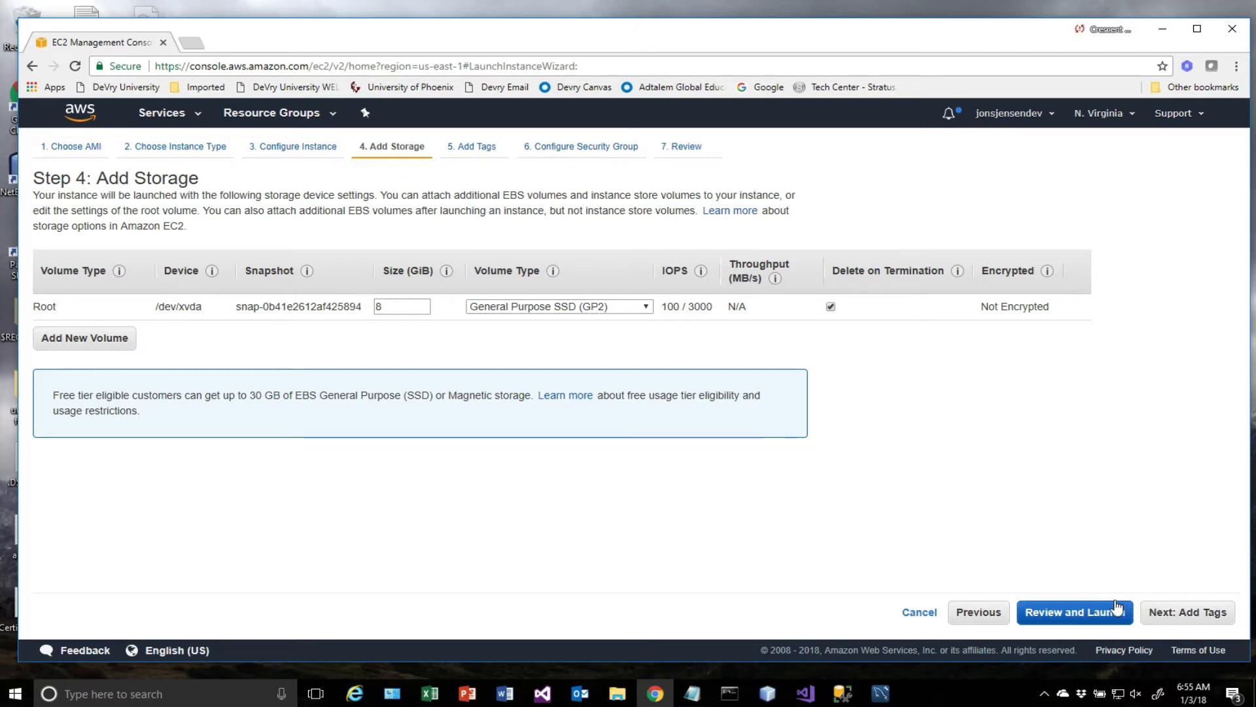
left_click(1176, 613)
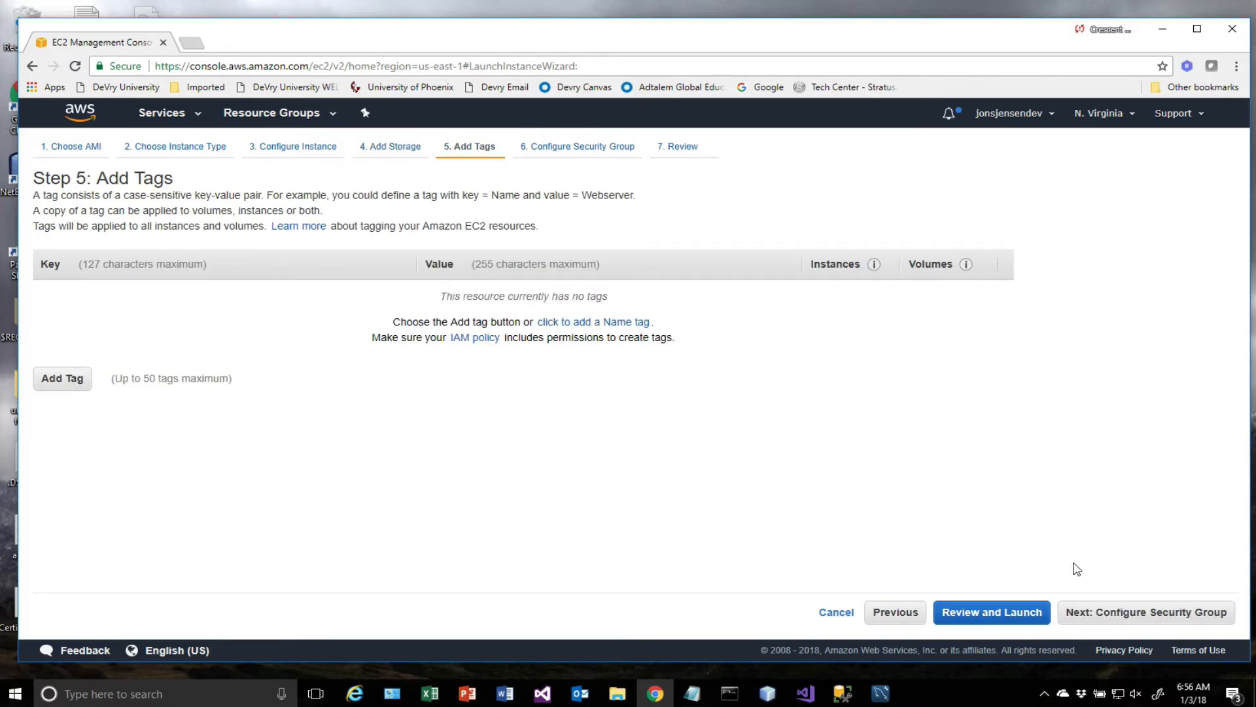
left_click(1120, 616)
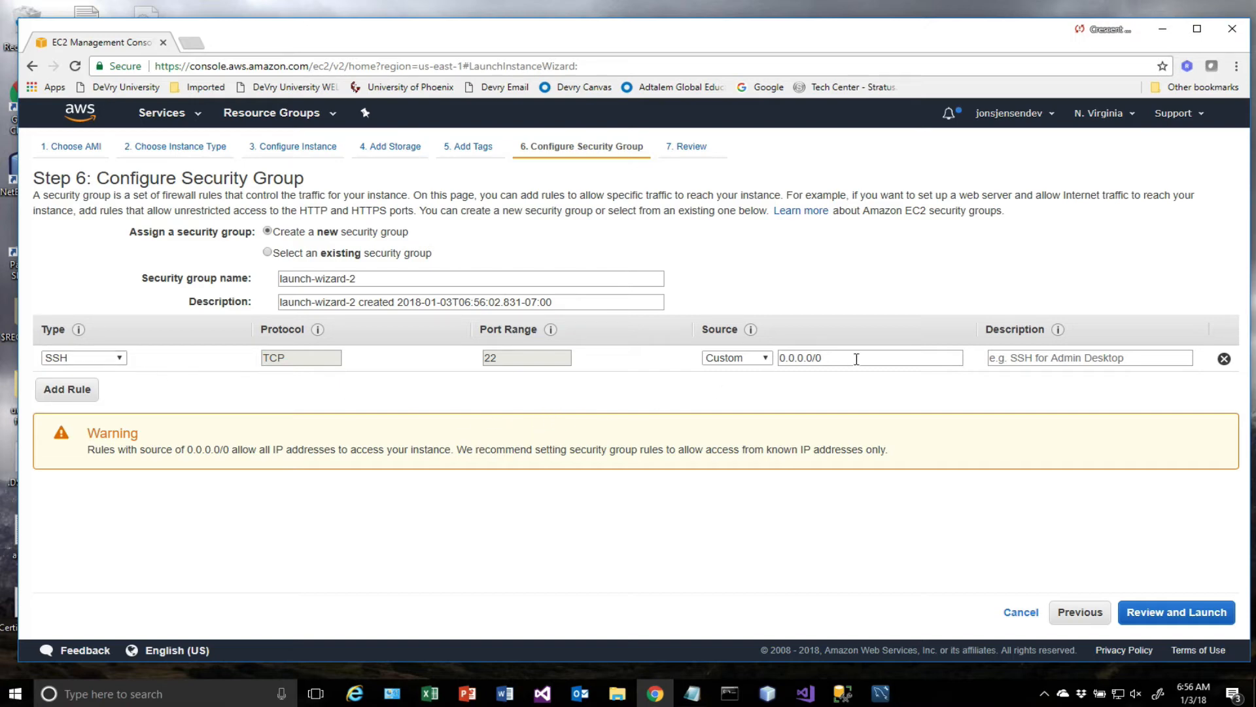
left_click_drag(857, 353, 743, 358)
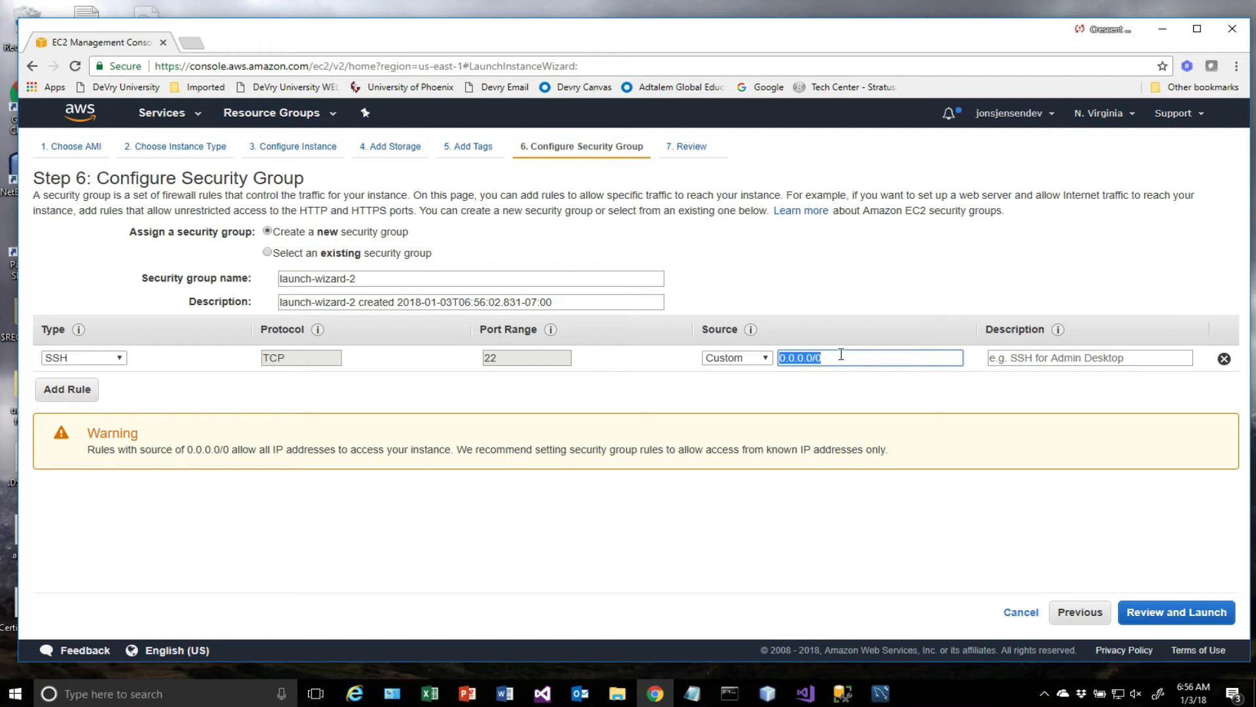
type("98.202.74.187/32")
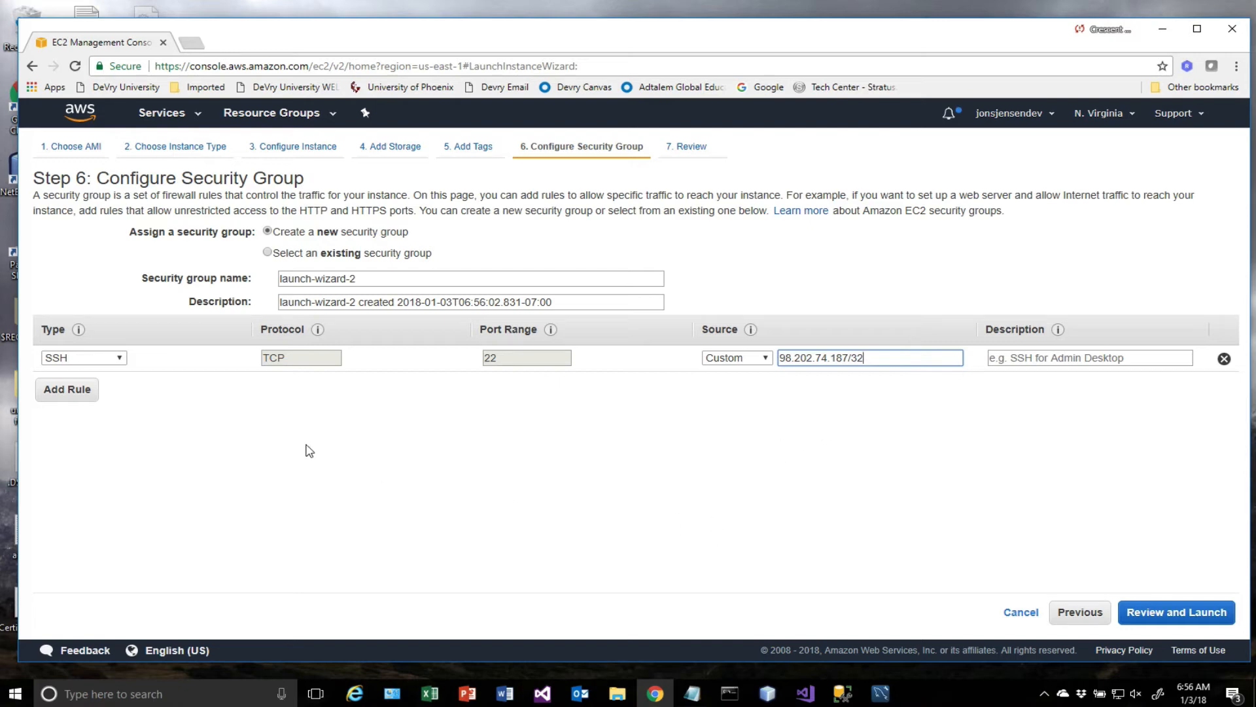
Add an HTTP rule to the new security group, keeping its default port 80 and open source.
left_click(67, 390)
left_click(122, 384)
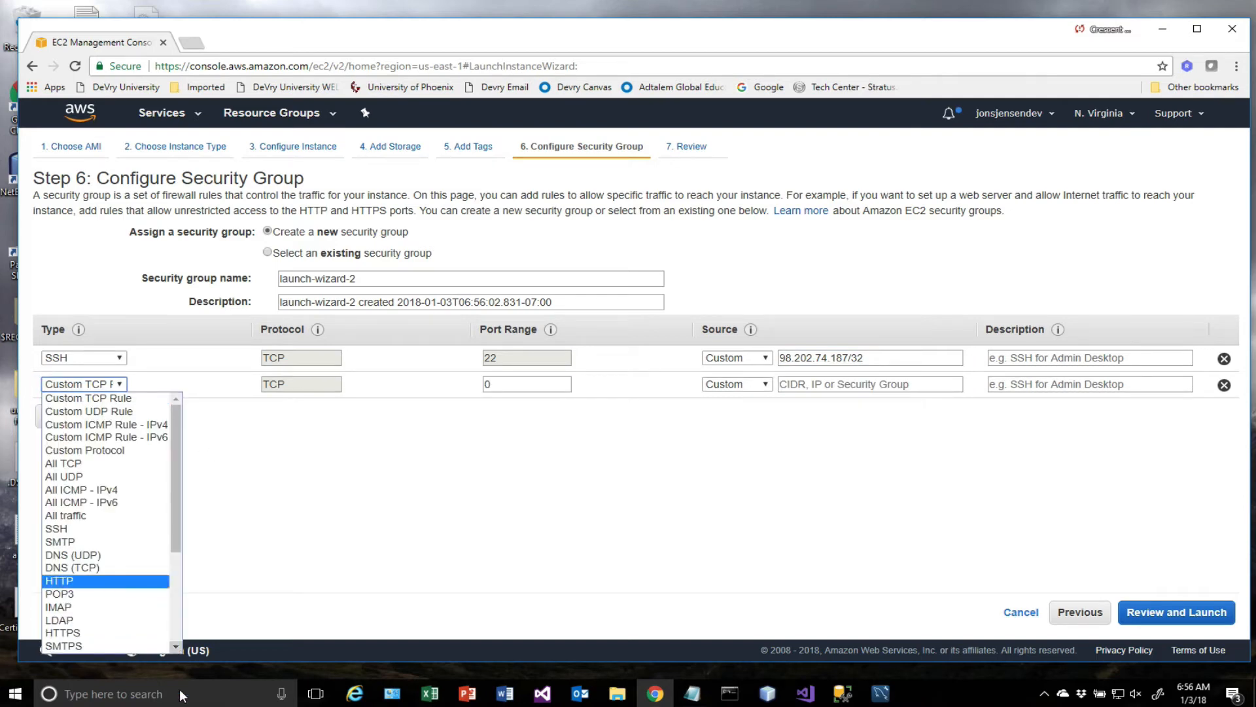
left_click(105, 581)
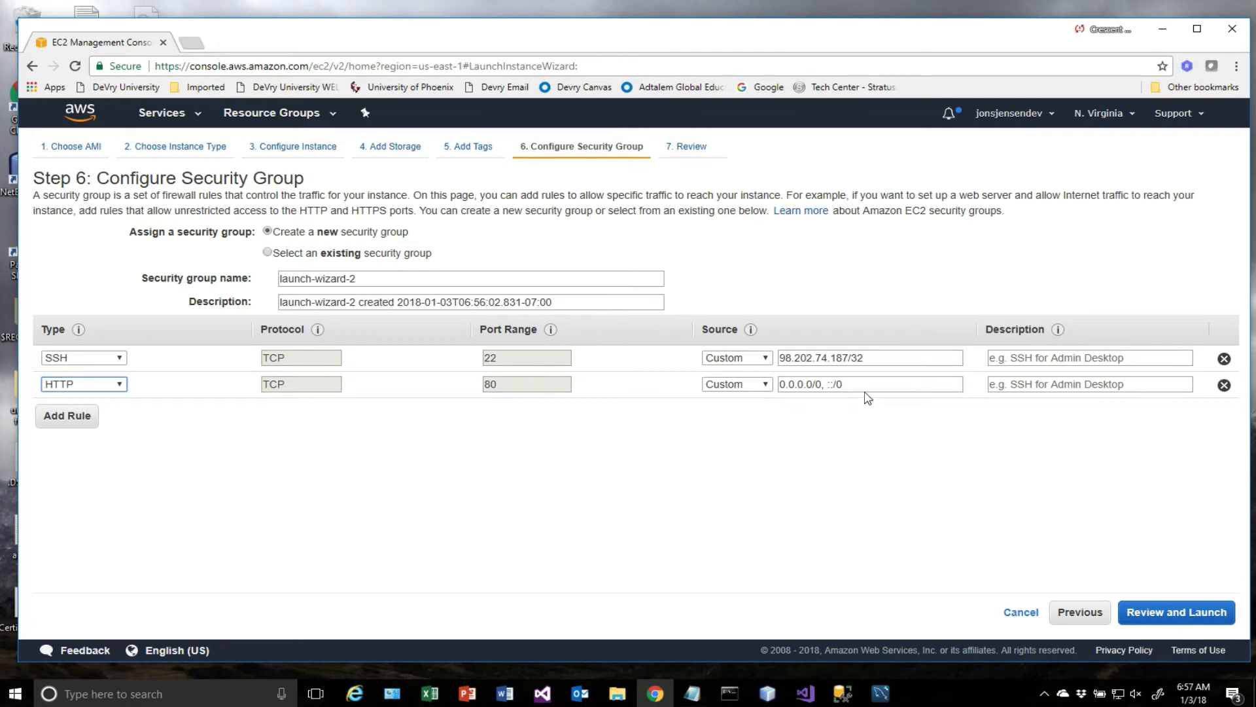
Proceed to the launch review, check the AMI, instance type and security group rules, and start the launch.
left_click(1163, 614)
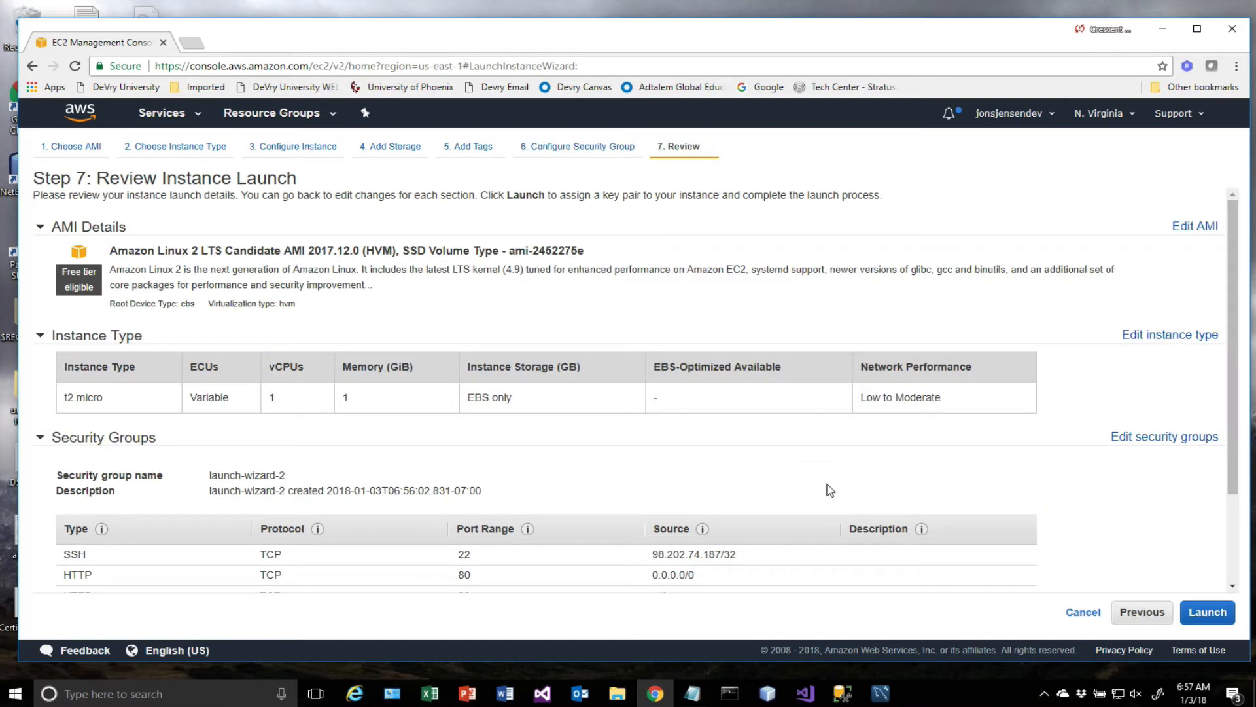
scroll(814, 472, "down", 3)
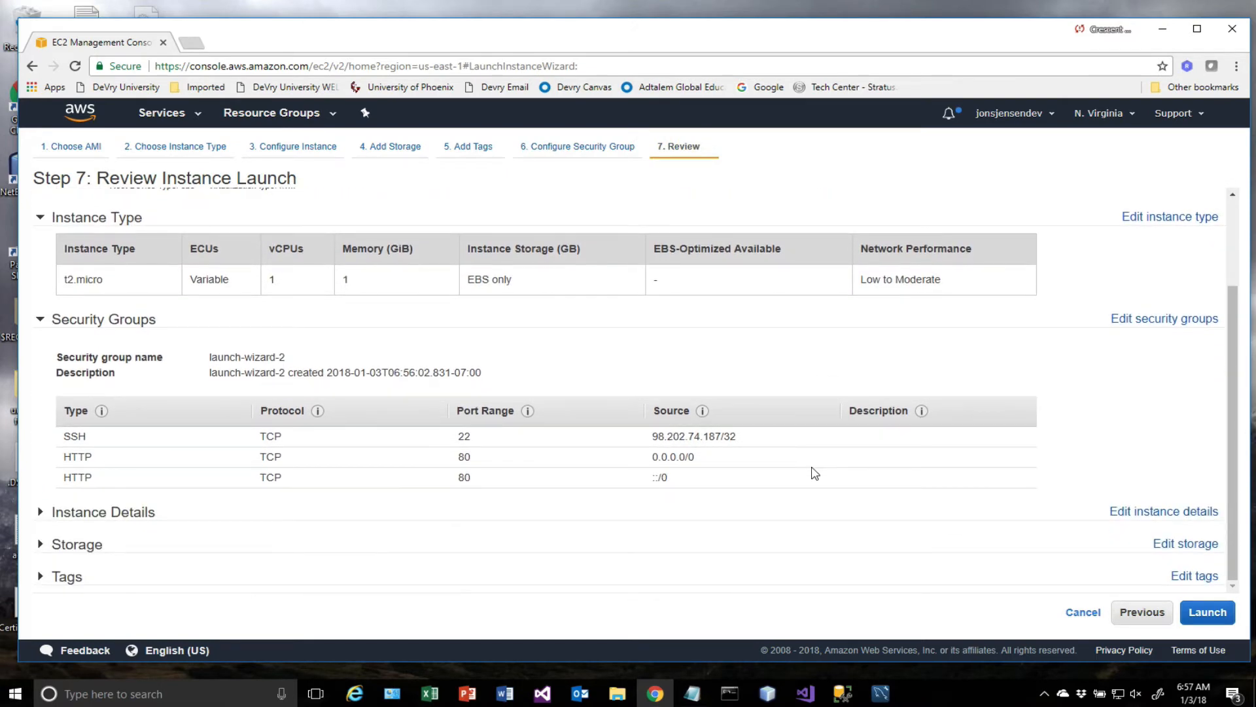
scroll(813, 471, "up", 3)
scroll(813, 471, "down", 3)
scroll(717, 449, "up", 3)
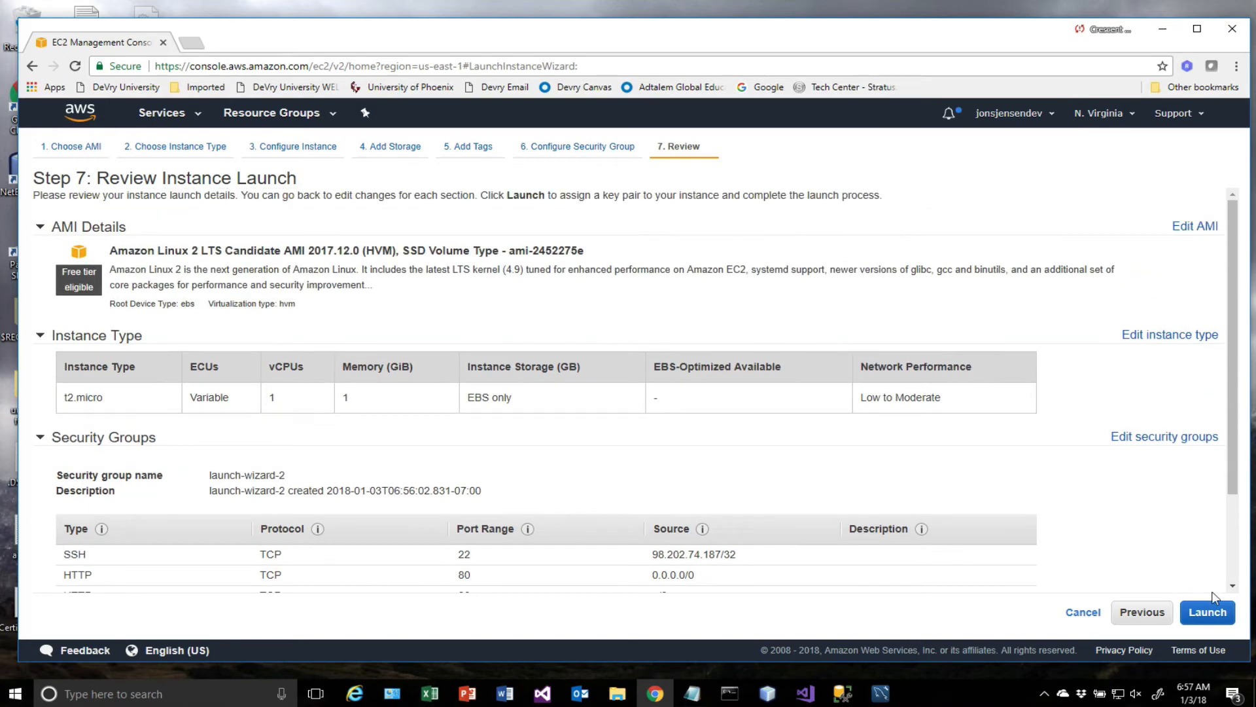
left_click(1202, 615)
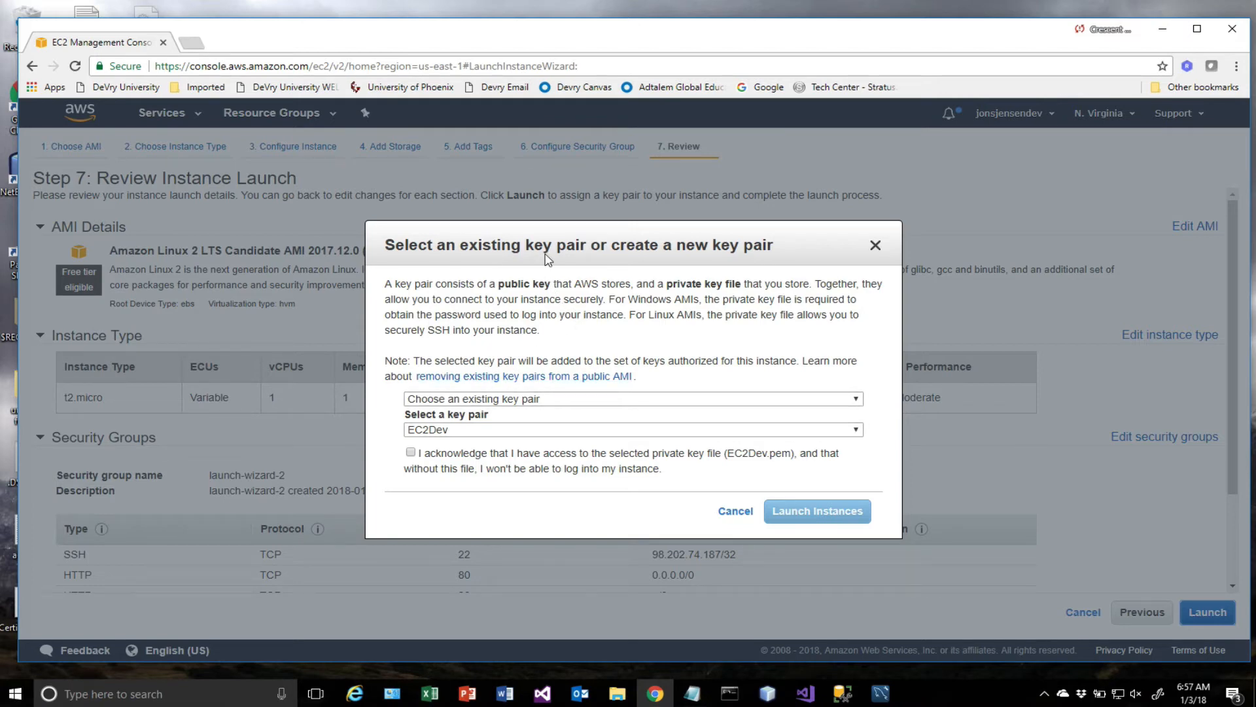
Create a new key pair named EC2DevTest, download its private key file and launch the instance.
left_click(856, 398)
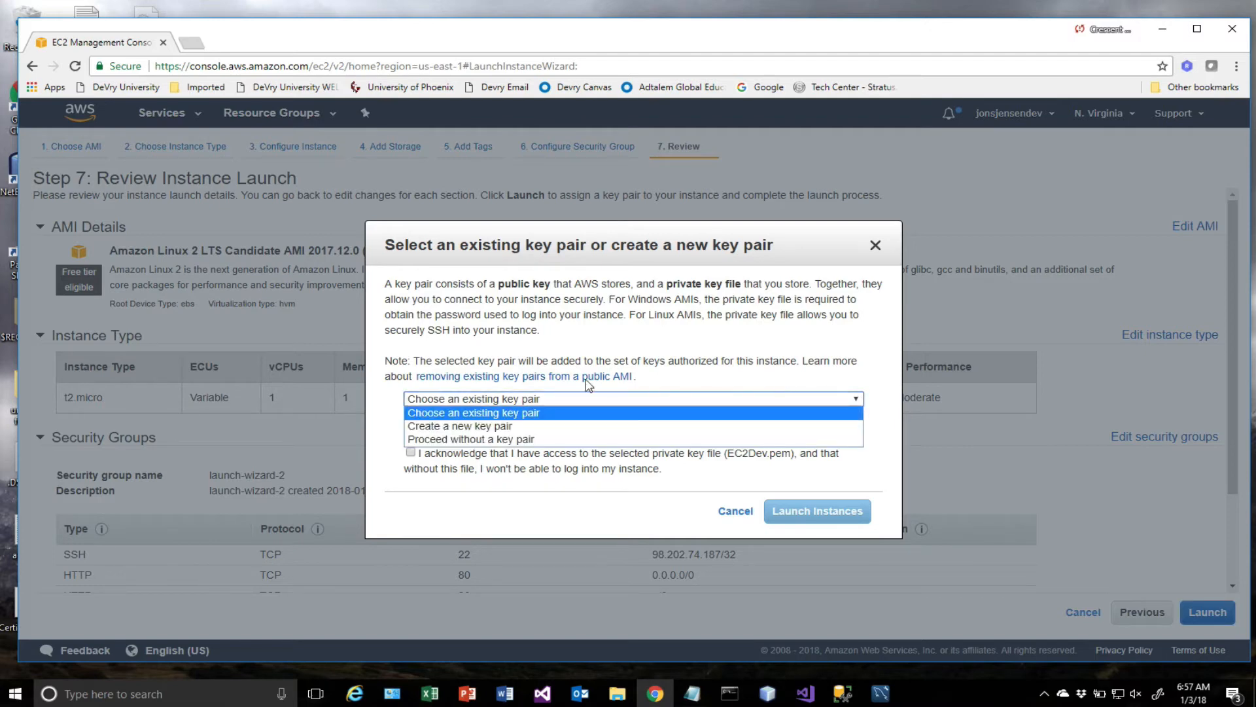
left_click(486, 429)
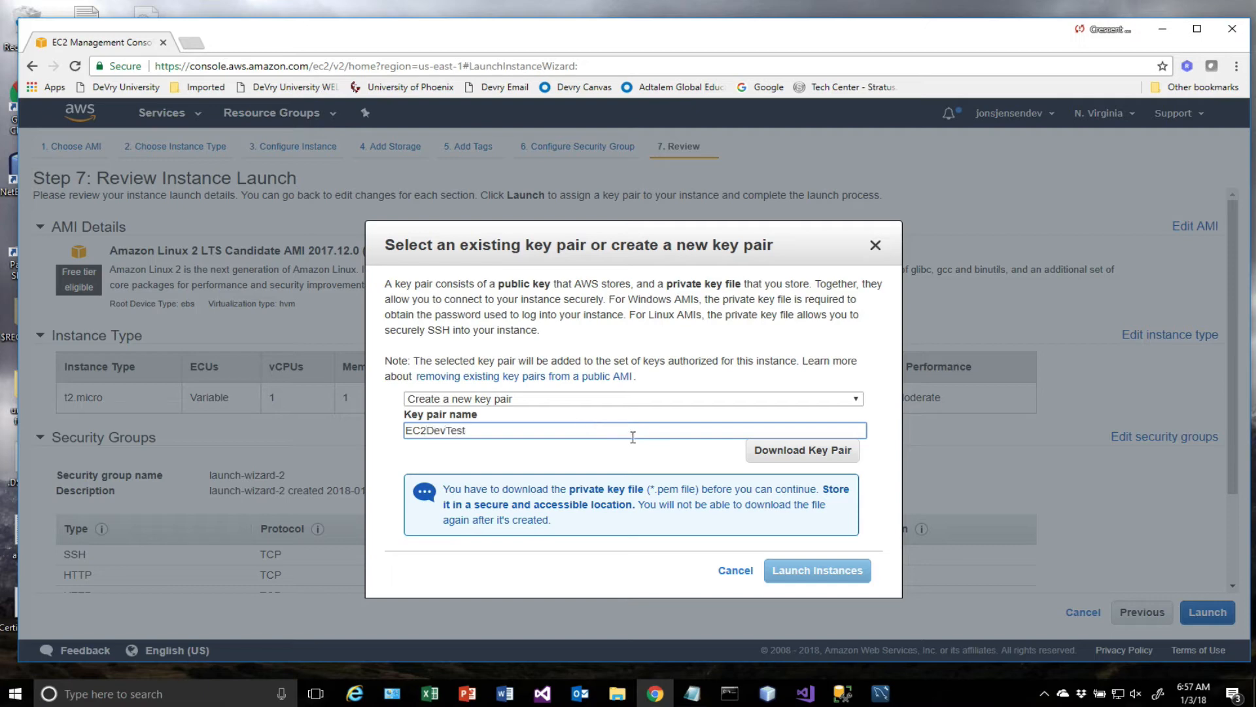
left_click(797, 451)
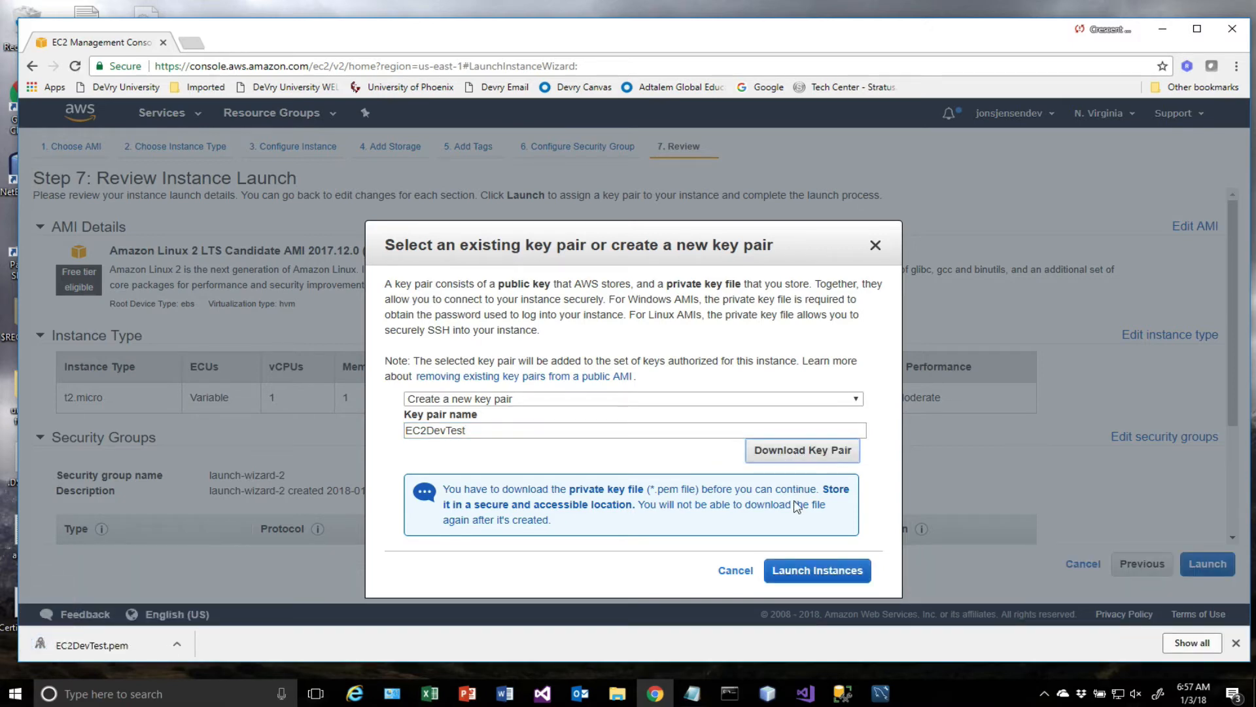
left_click(811, 572)
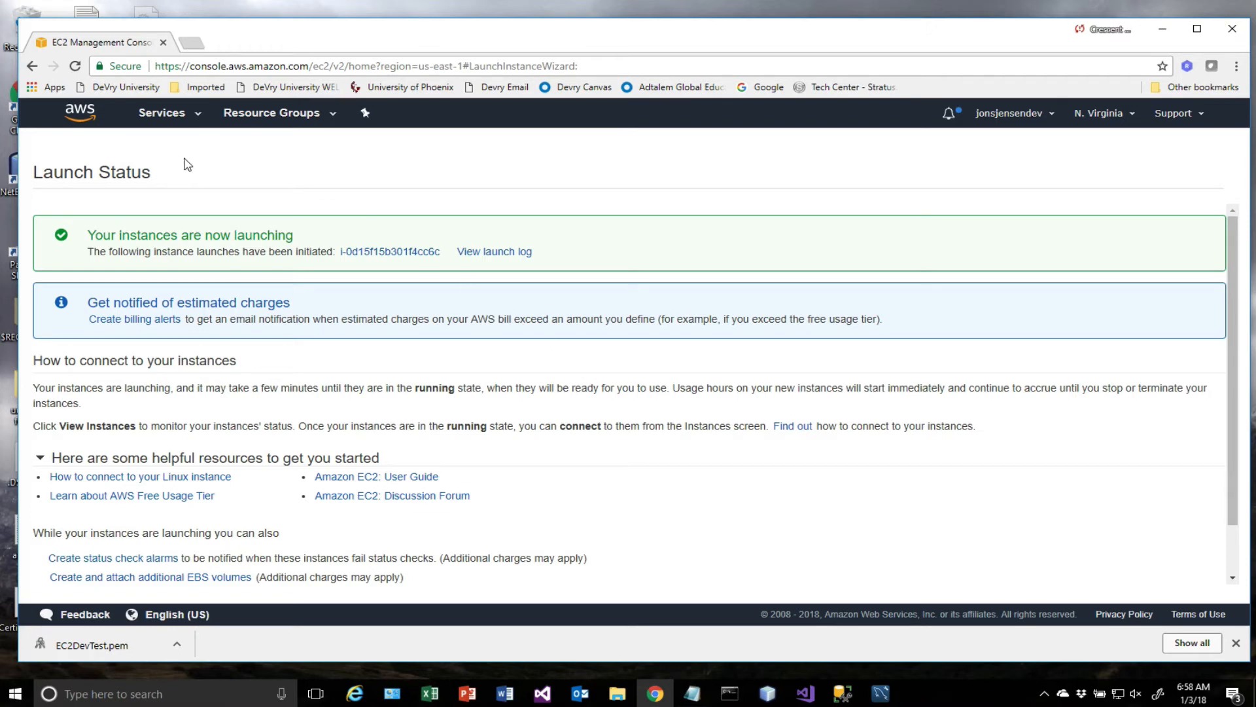
Return to the EC2 dashboard, show the running instances and enlarge the instance list to reveal the new one.
left_click(185, 122)
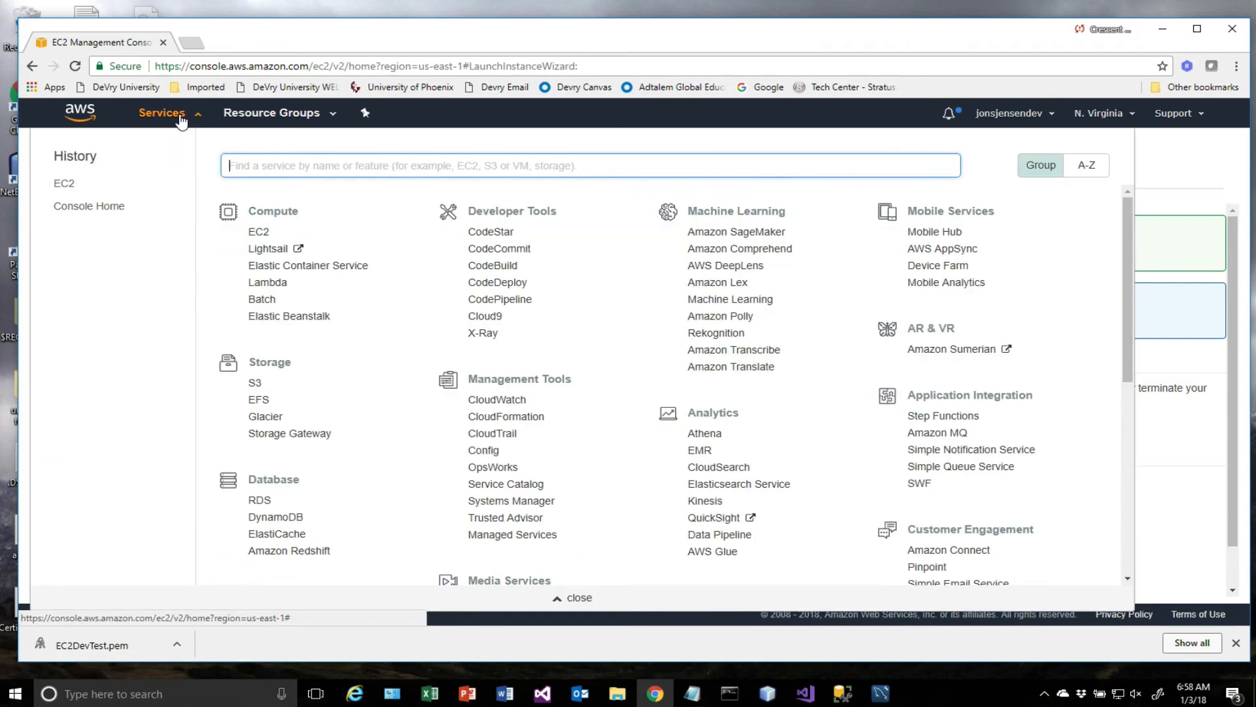
left_click(258, 232)
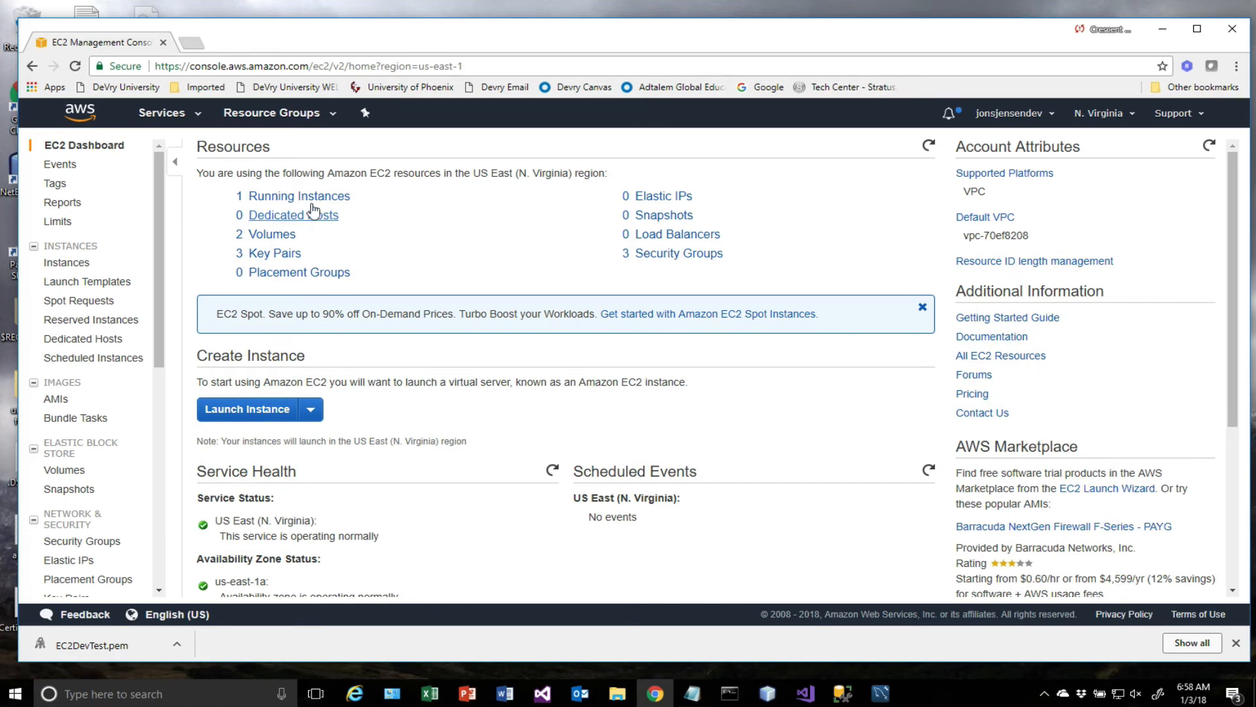
left_click(307, 203)
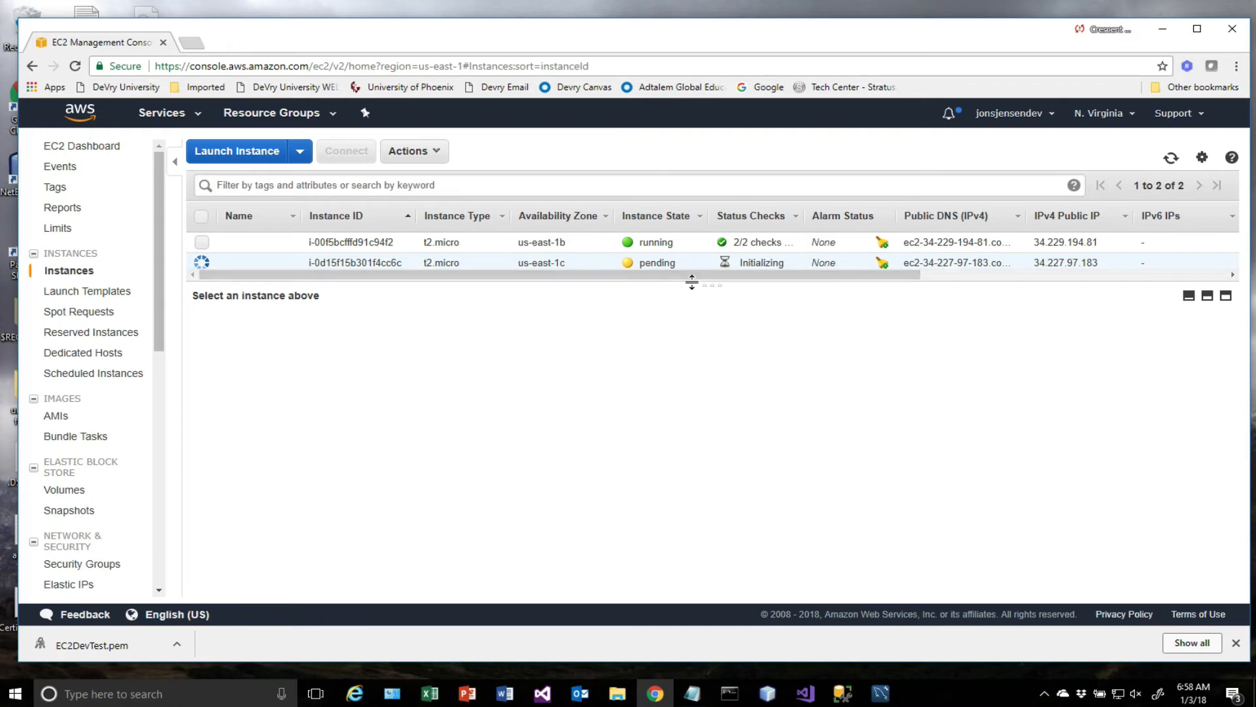
left_click_drag(694, 282, 693, 307)
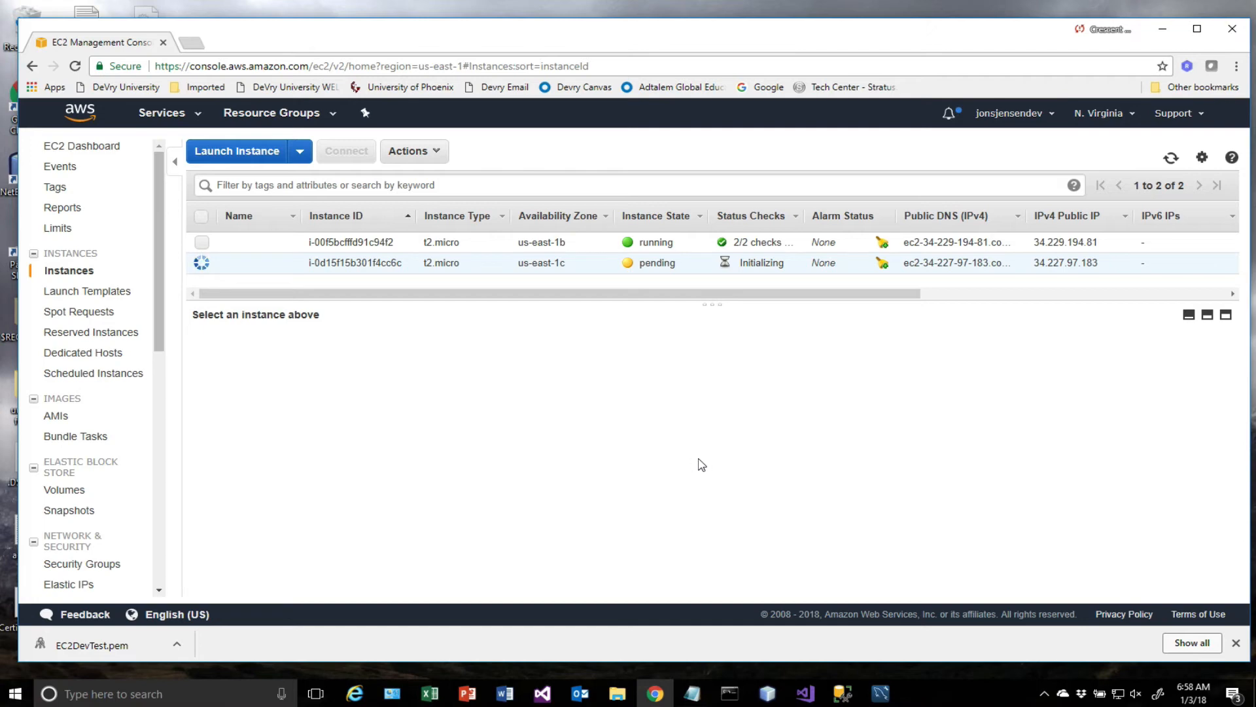
Search Windows for "putt" and open PuTTYgen.
left_click(14, 694)
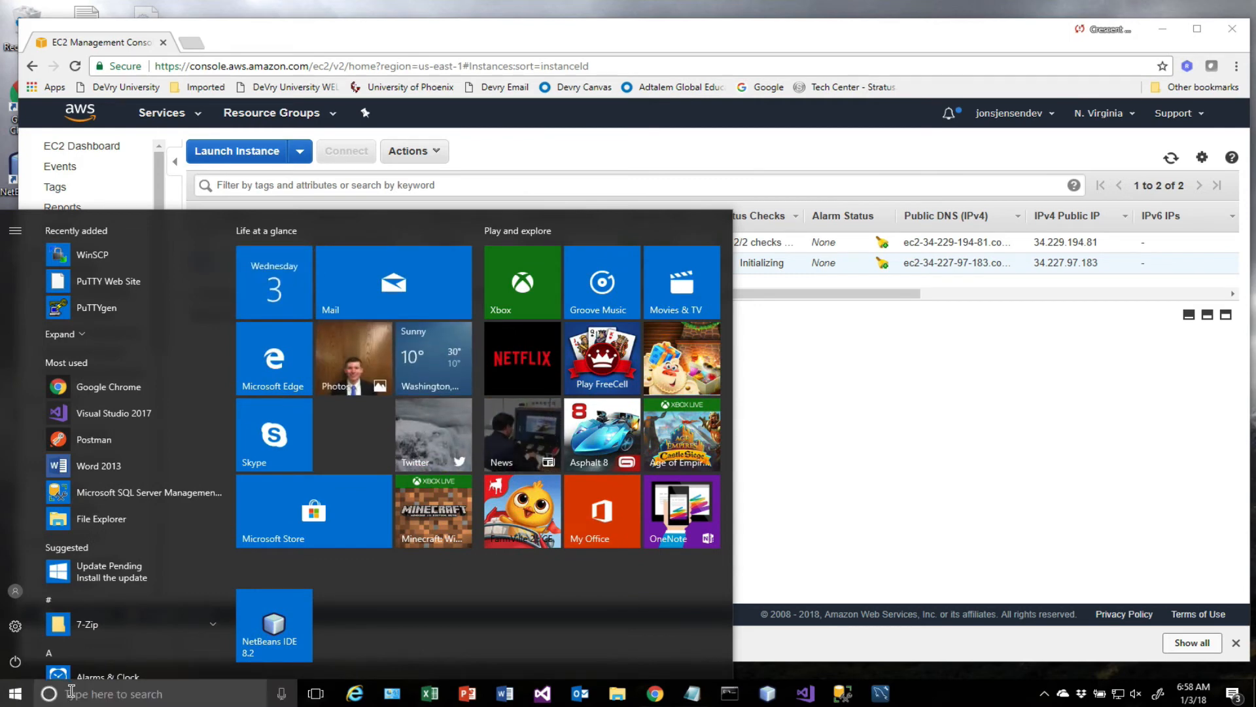
key("Escape")
left_click(71, 692)
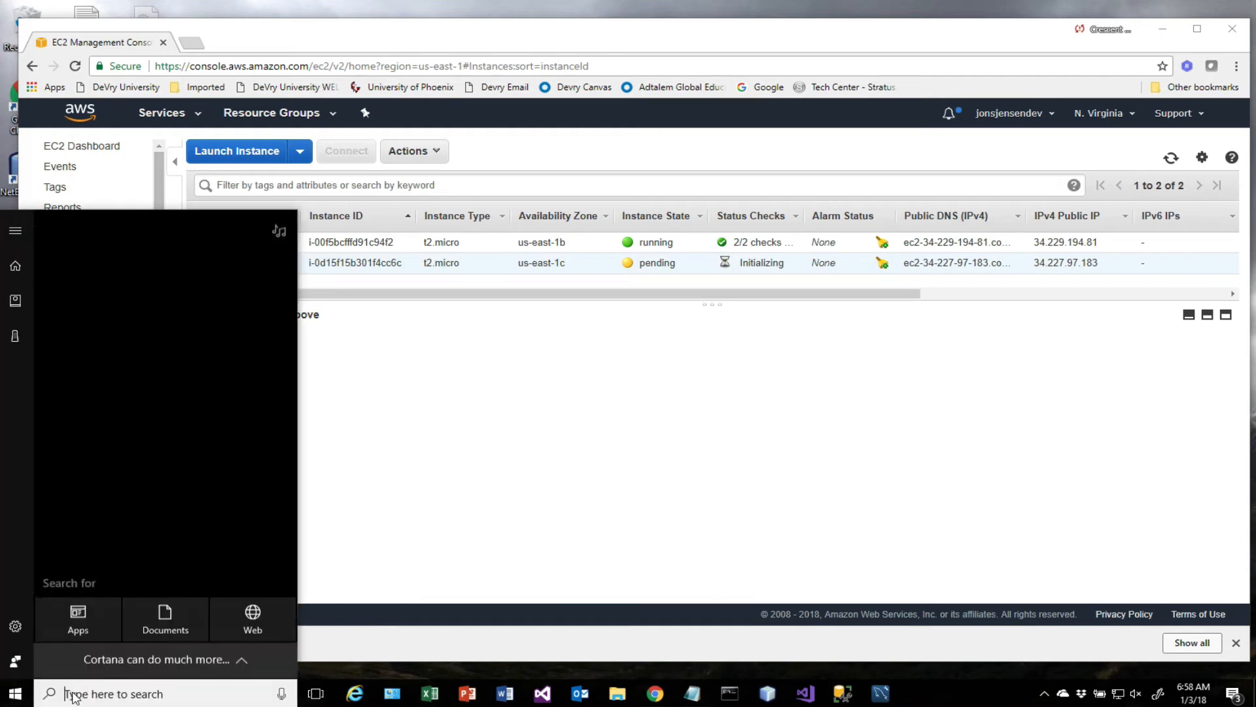
type("pu")
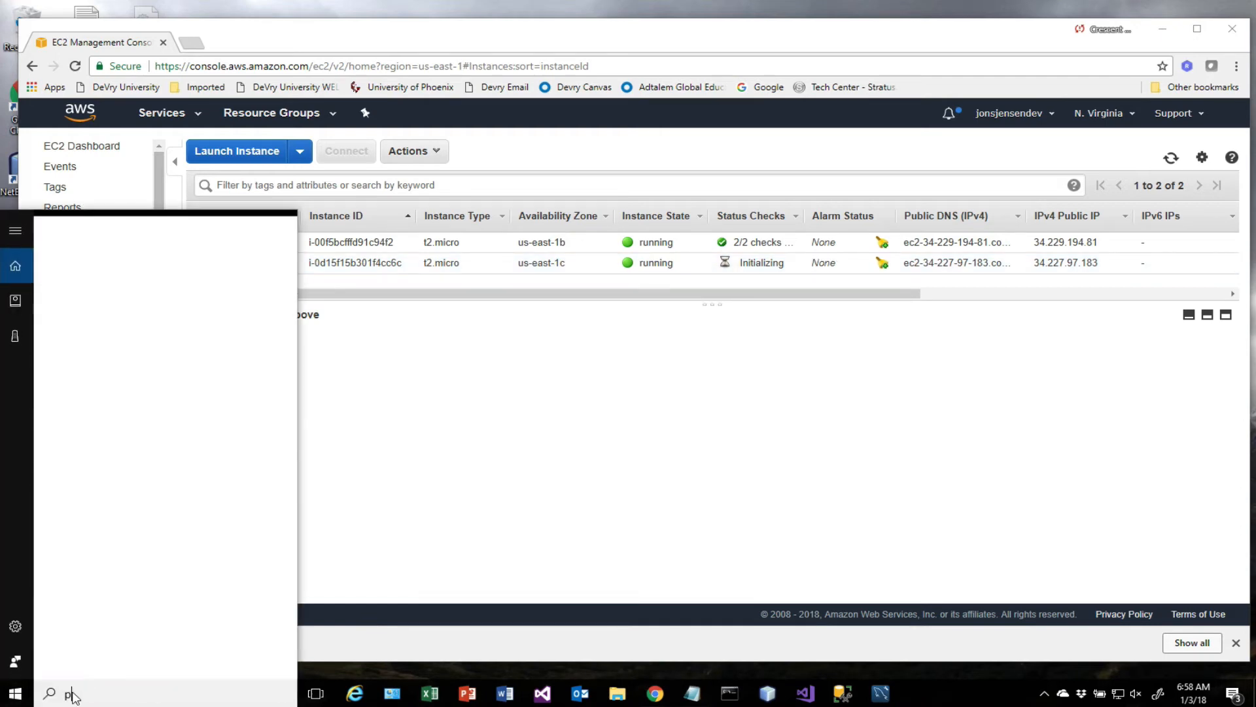
type("tt")
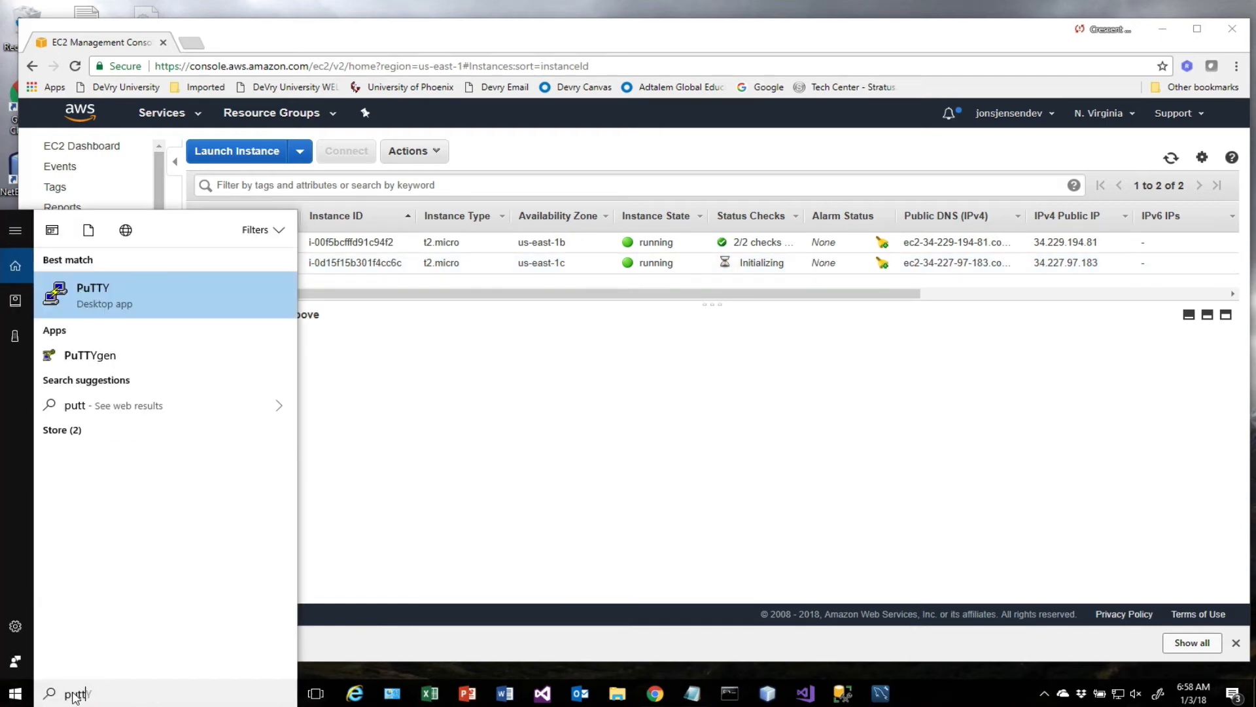
left_click(97, 356)
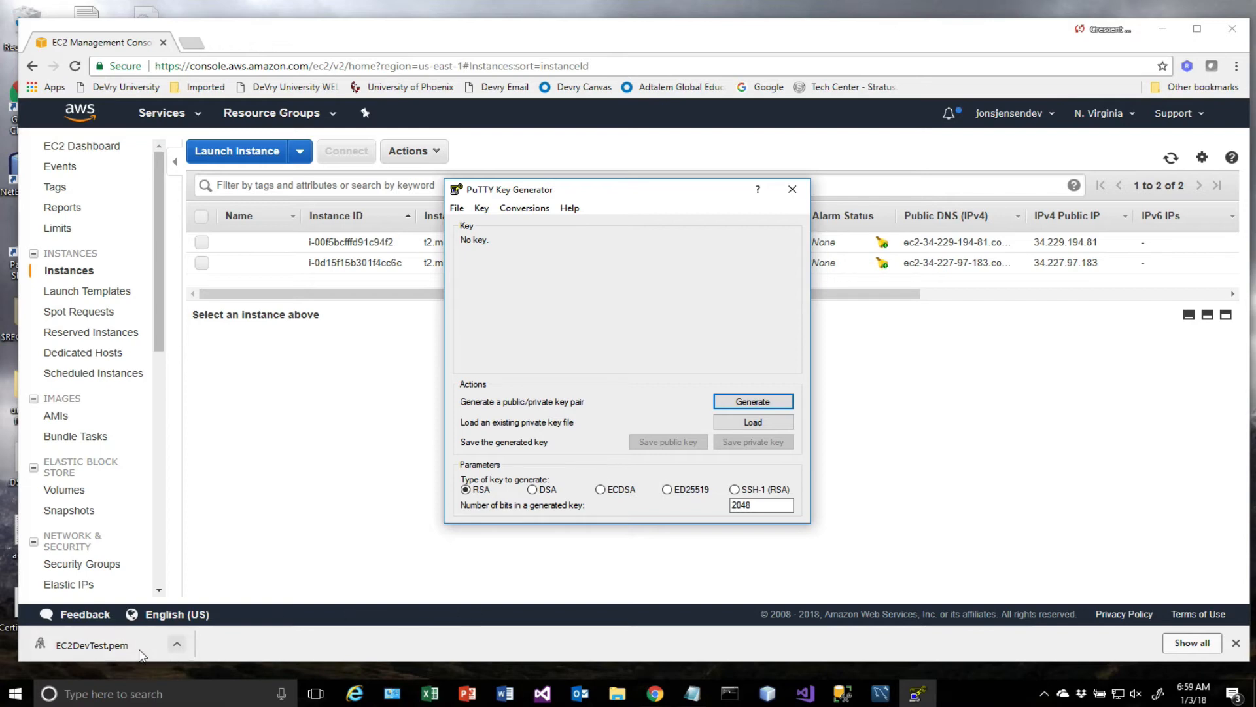
Show the downloaded EC2DevTest.pem in its folder and copy the file.
left_click(177, 645)
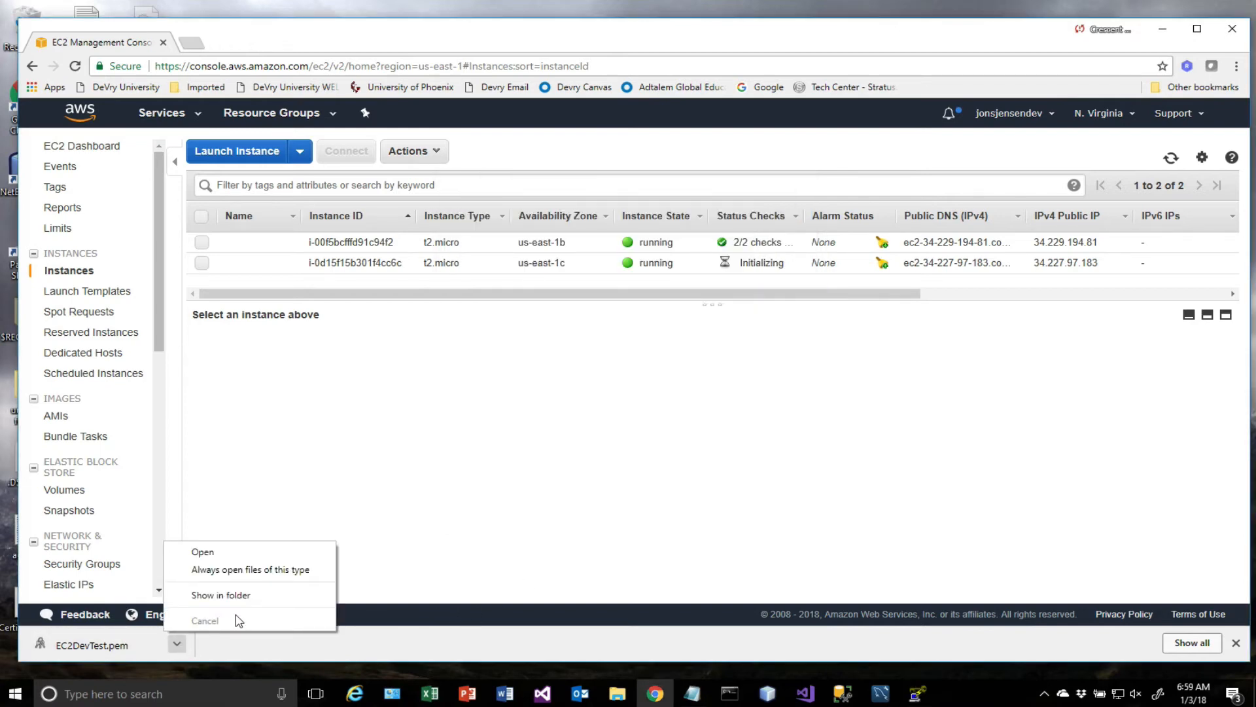
left_click(249, 597)
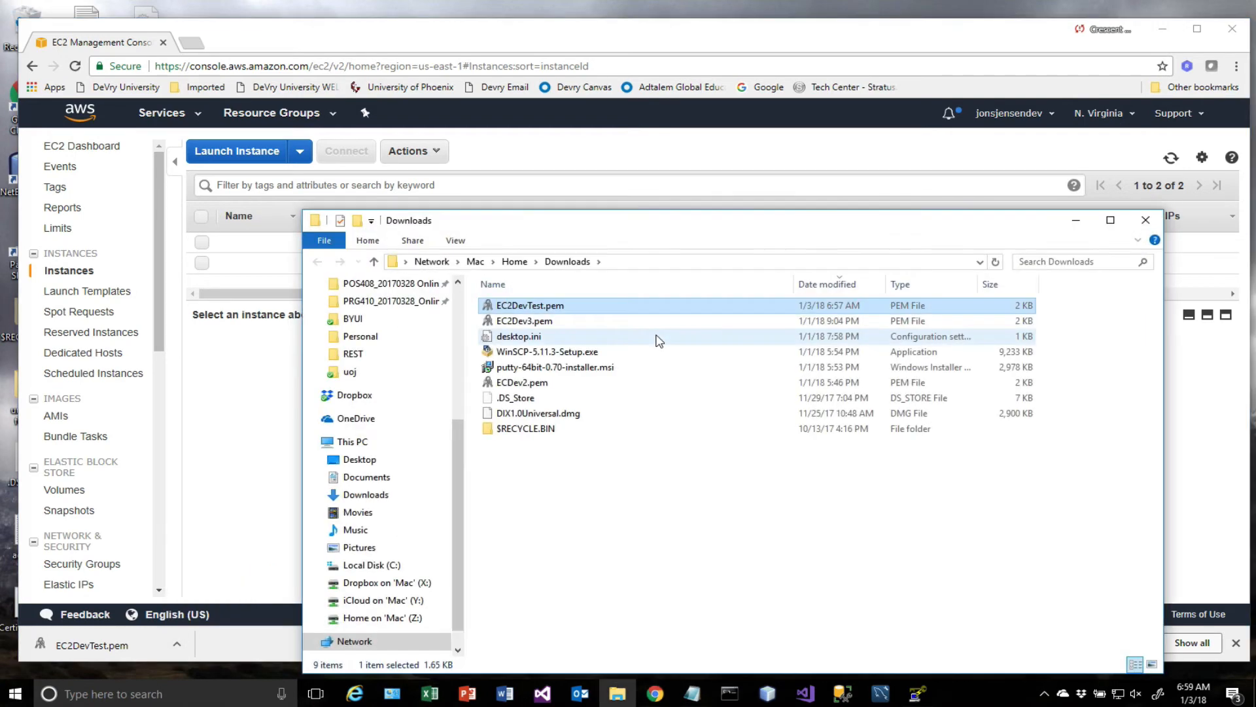
right_click(535, 310)
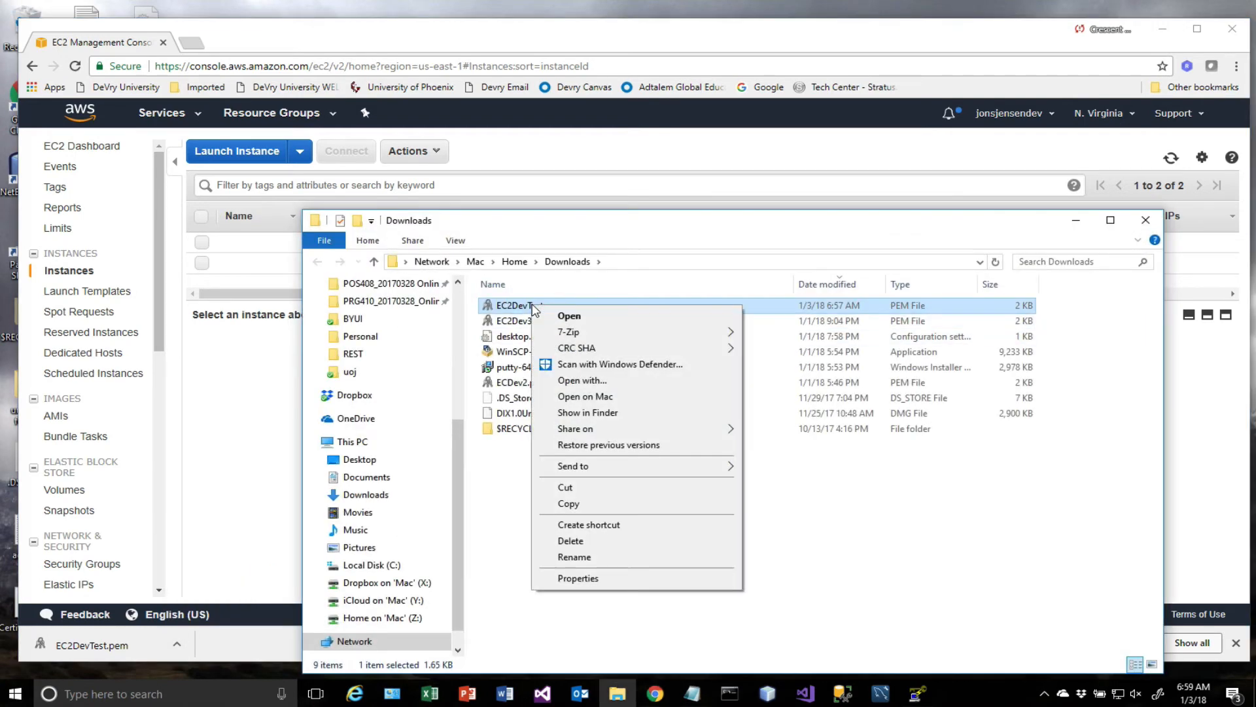
left_click(570, 503)
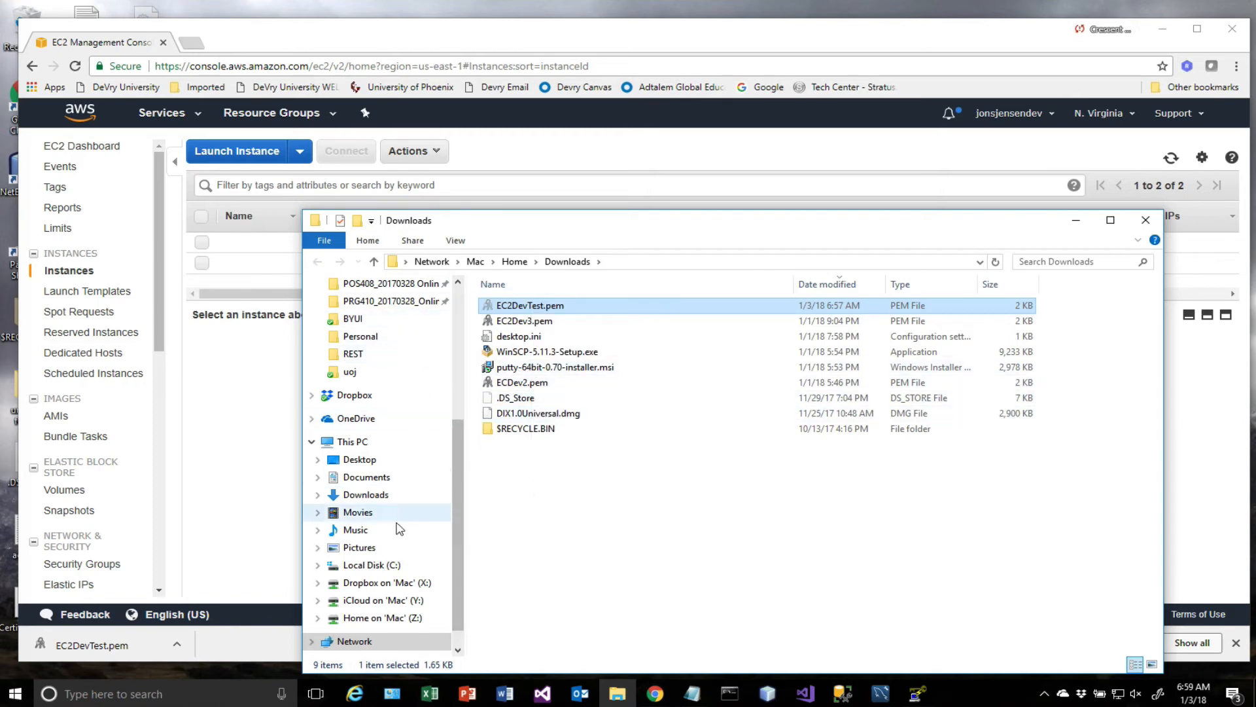
Paste the copied EC2DevTest.pem into the University\uoj\REST folder on Local Disk (C:).
left_click(382, 564)
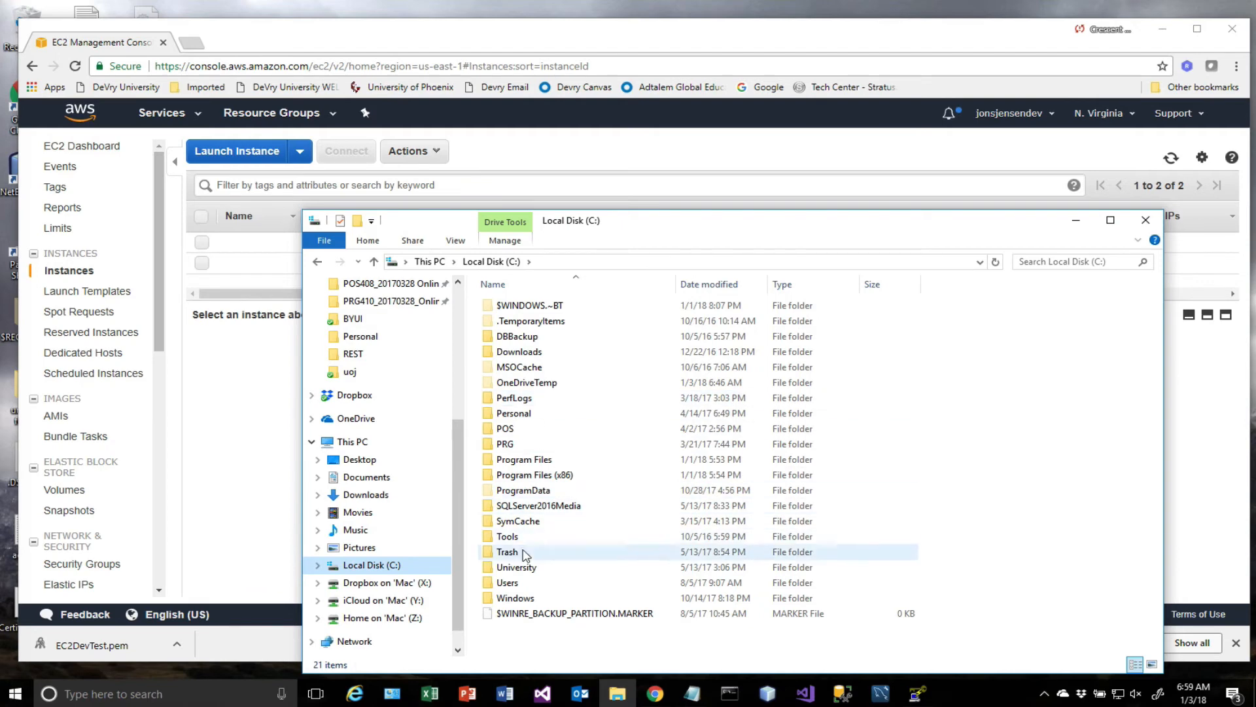
double_click(514, 566)
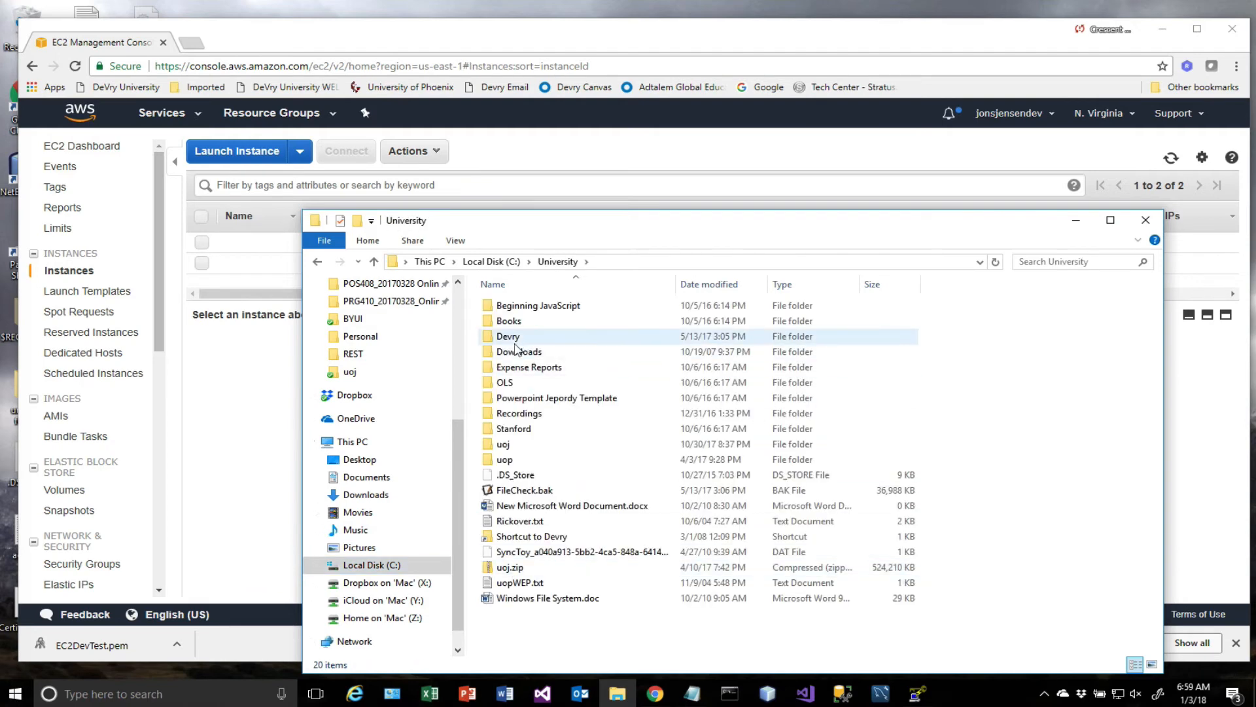
double_click(505, 445)
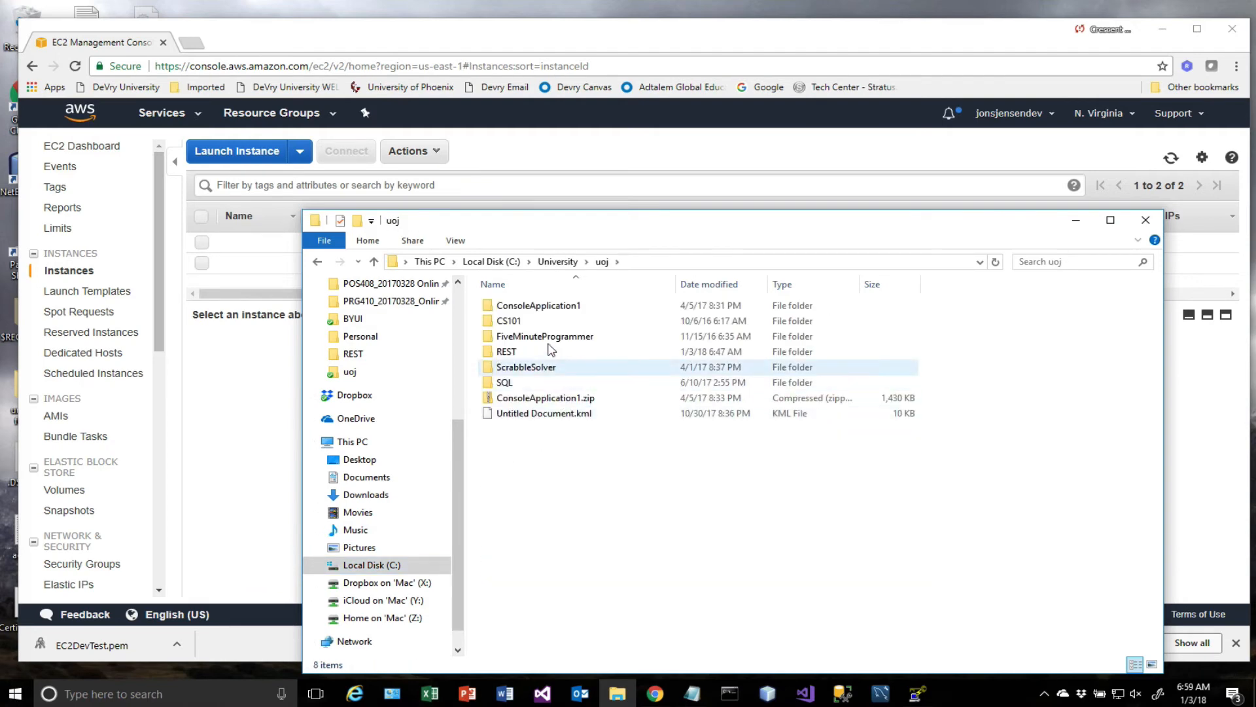
double_click(507, 351)
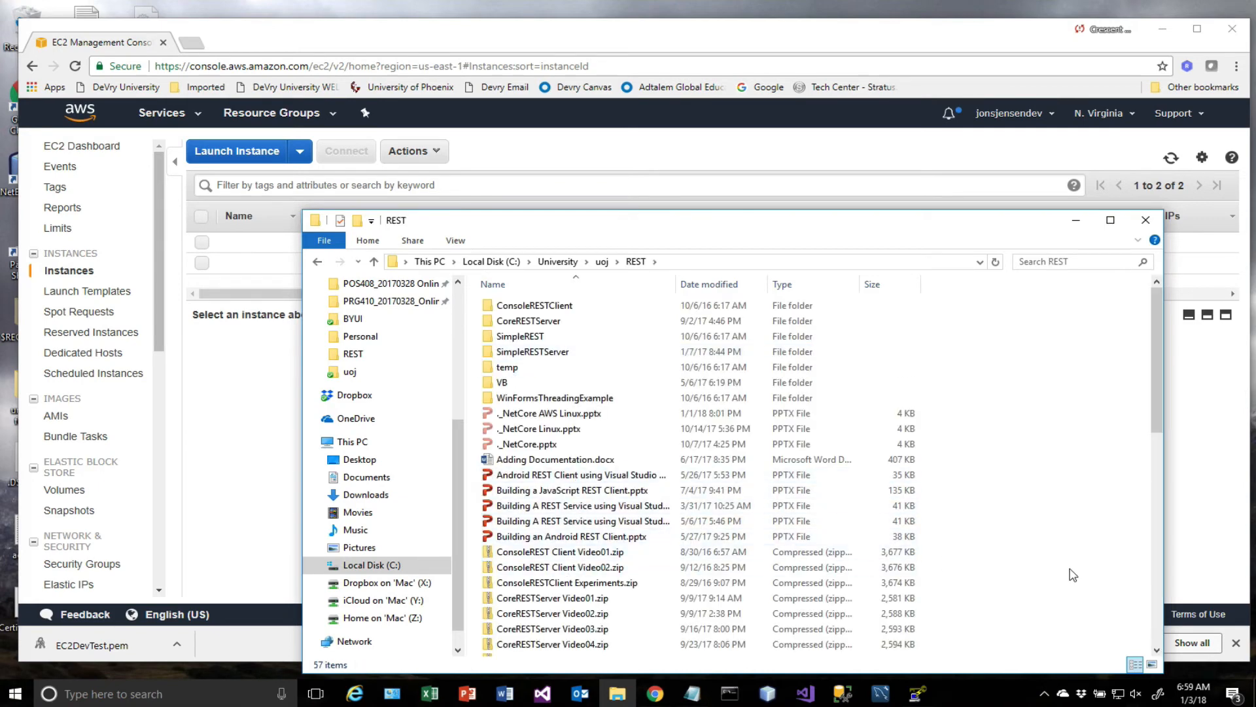
scroll(1152, 398, "down", 12)
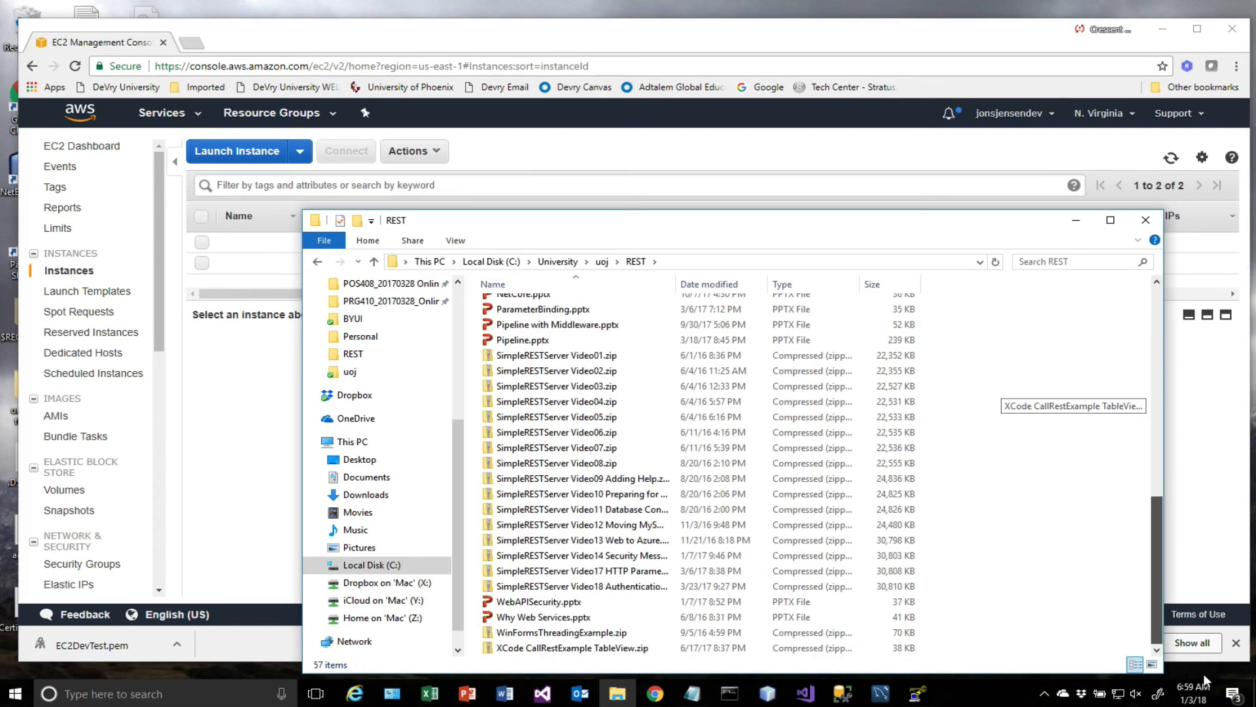
scroll(1190, 524, "up", 5)
left_click(1191, 524)
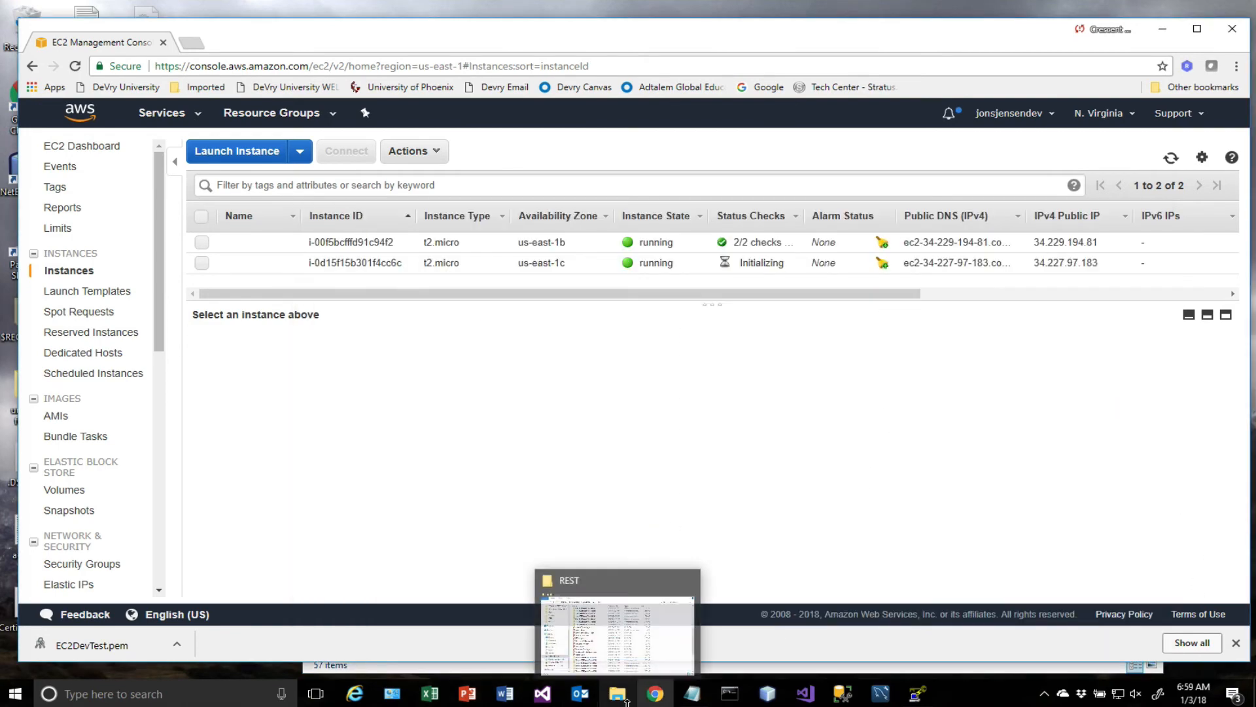
left_click(620, 698)
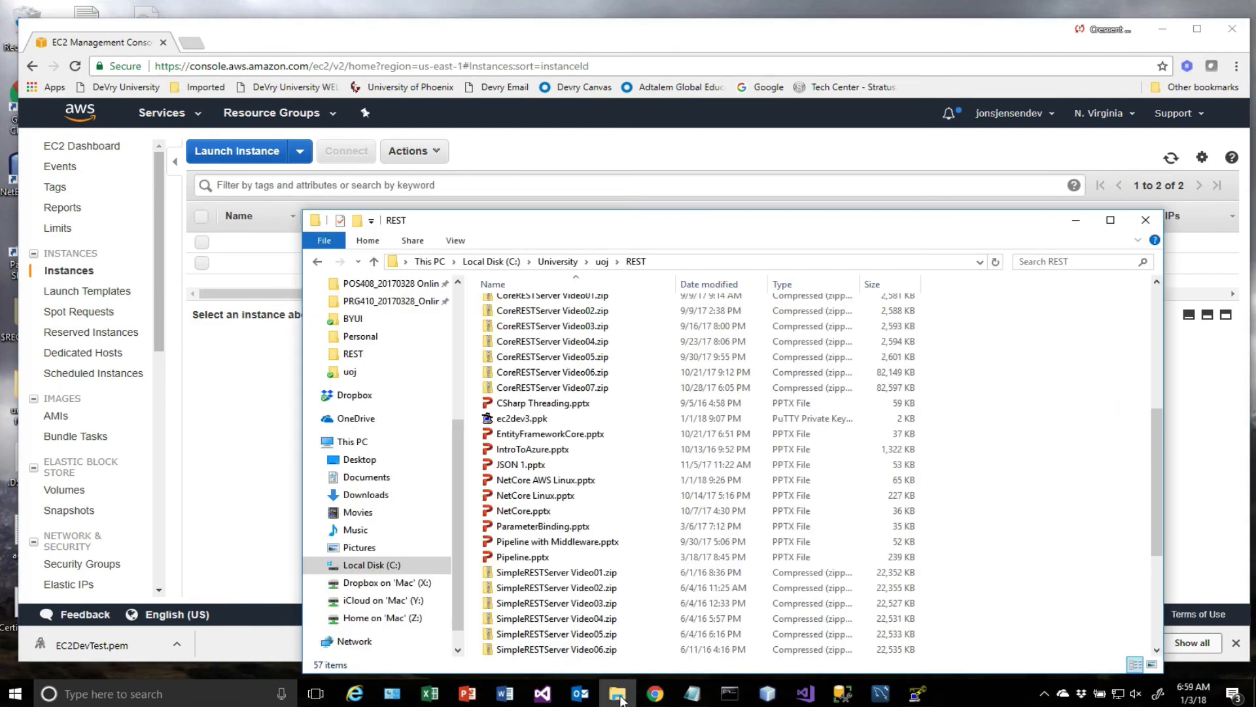
right_click(476, 617)
left_click(512, 509)
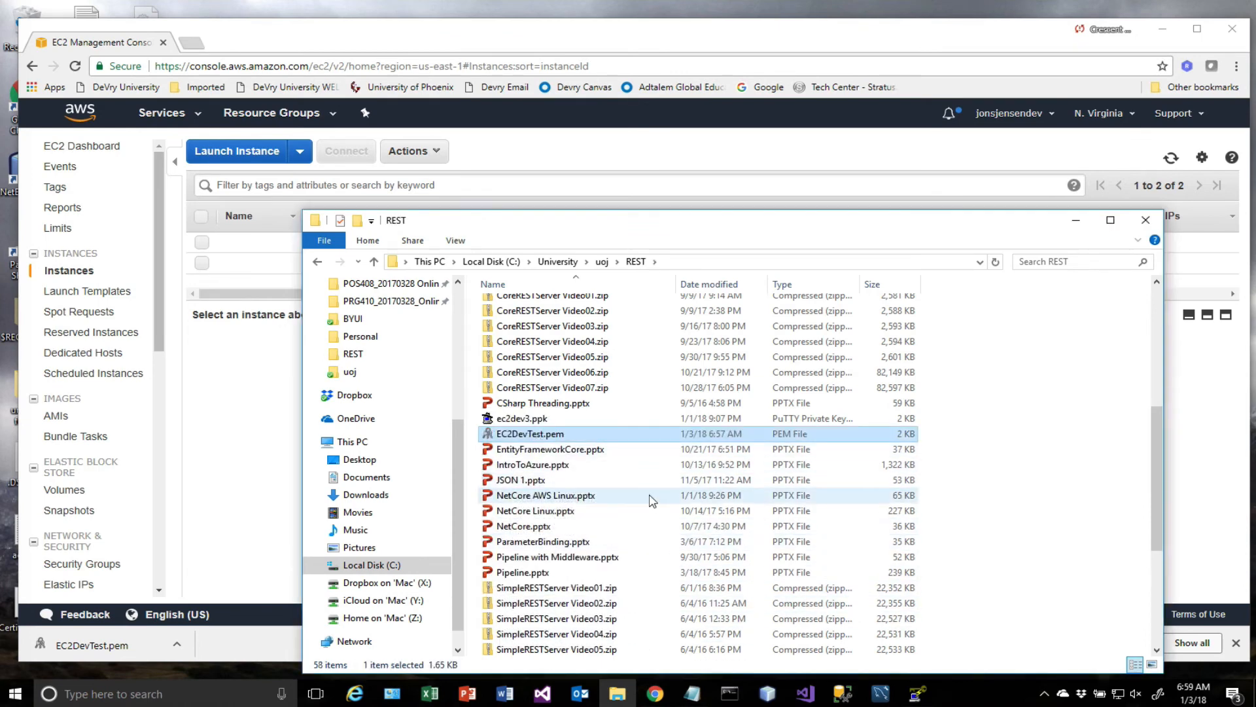
Switch to PuTTYgen and load EC2DevTest.pem from the REST folder as an existing private key, with all file types listed.
left_click(917, 694)
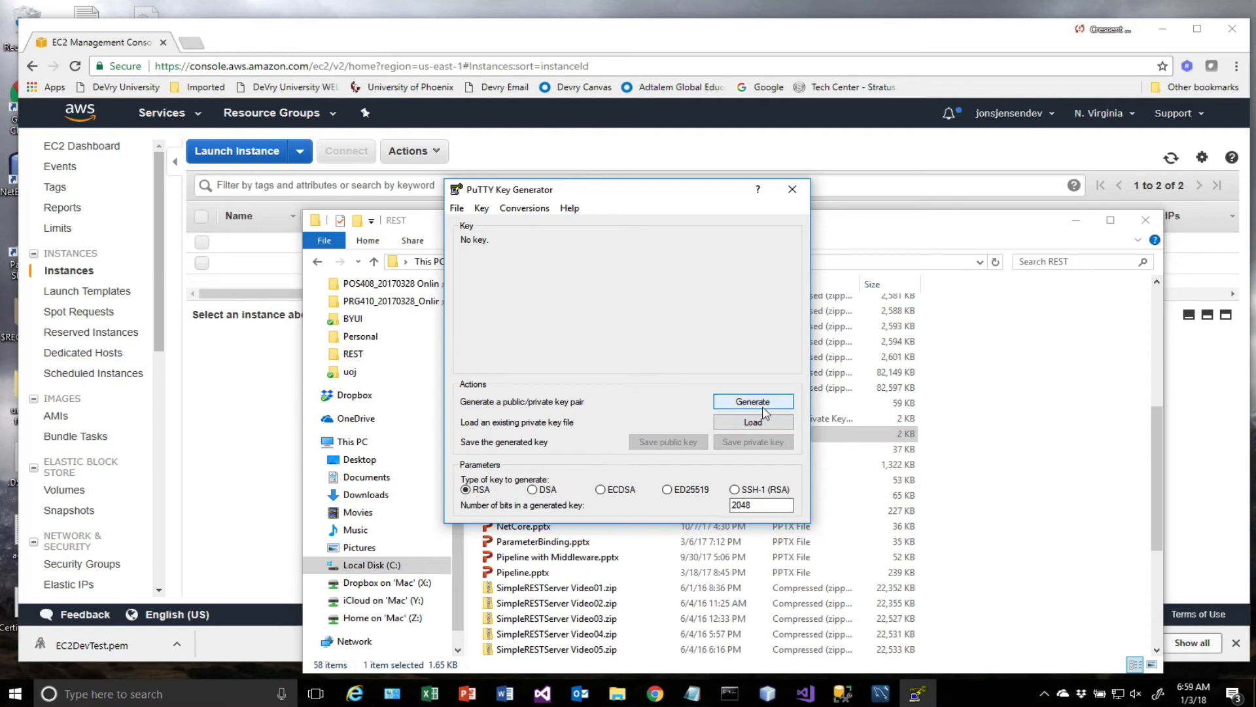
left_click(727, 421)
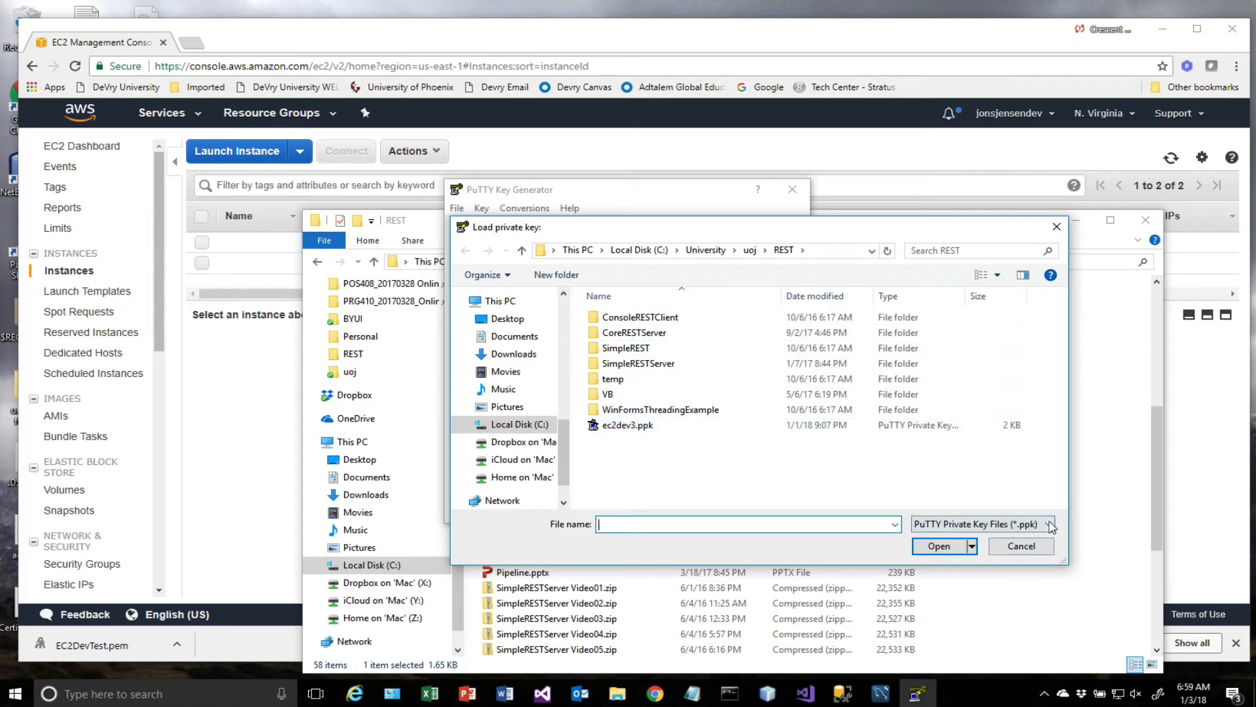
left_click(981, 524)
left_click(942, 552)
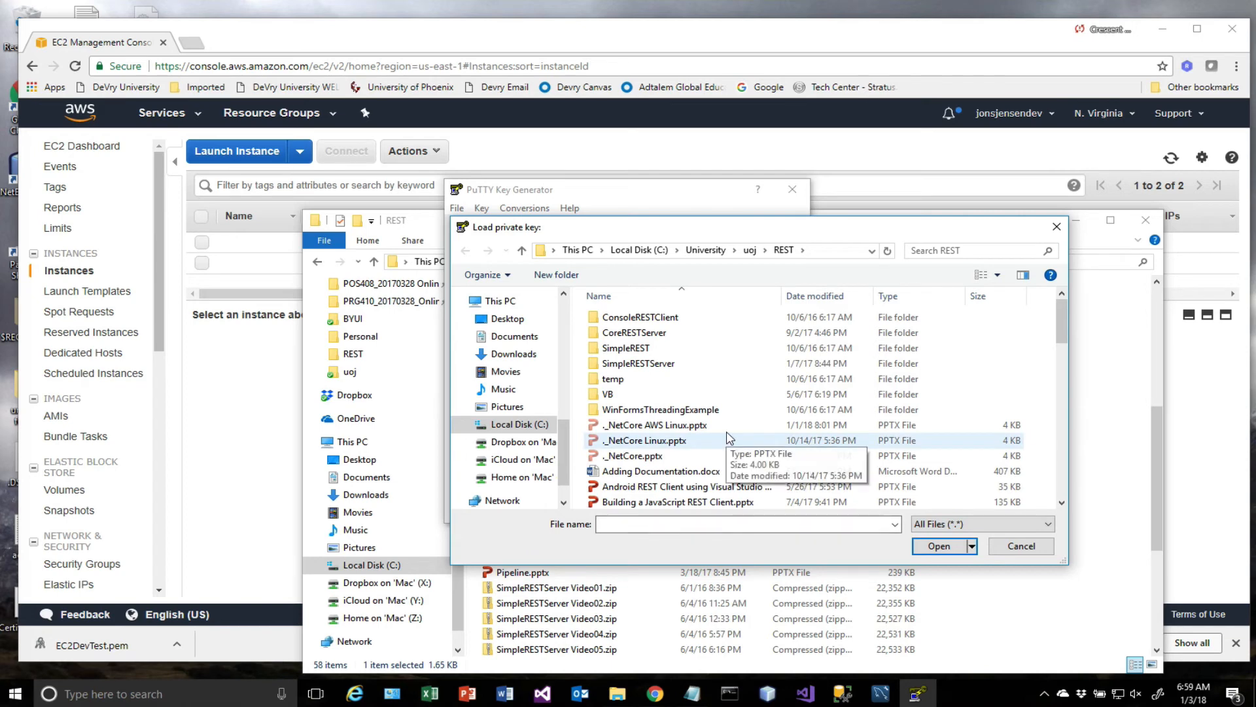
scroll(733, 419, "down", 4)
scroll(736, 401, "down", 5)
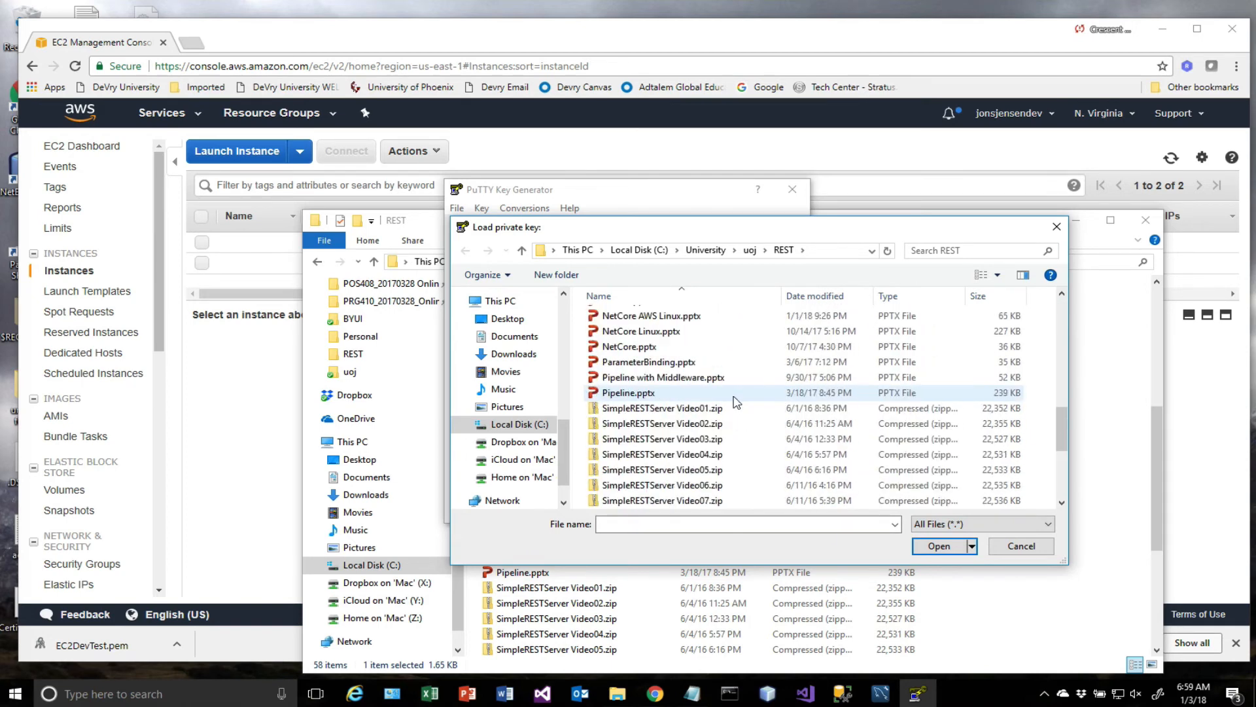
scroll(736, 401, "up", 9)
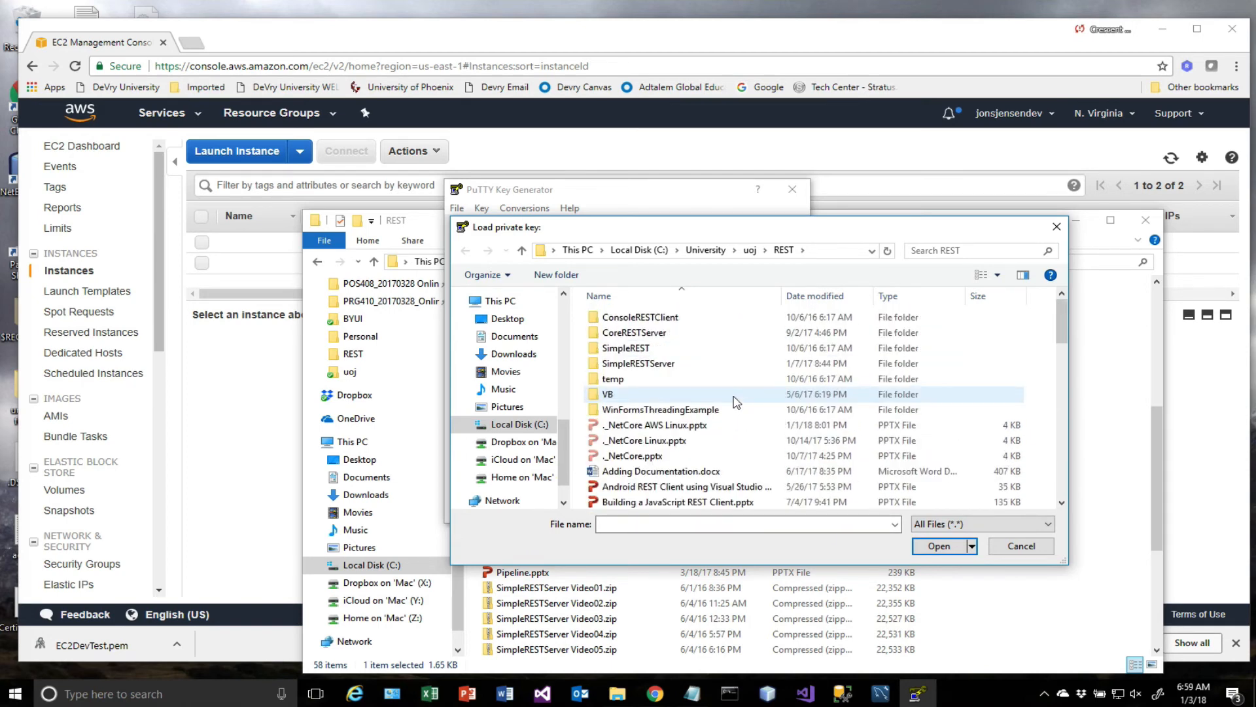
scroll(736, 401, "down", 1)
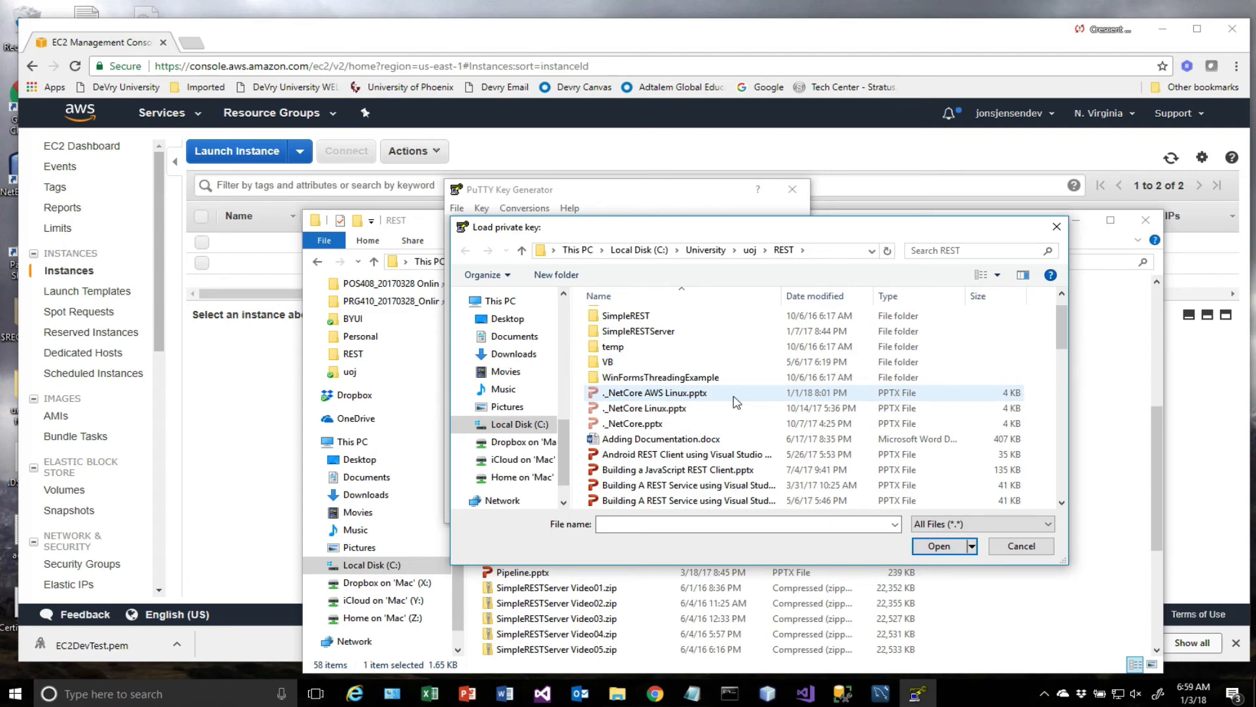
scroll(736, 401, "down", 5)
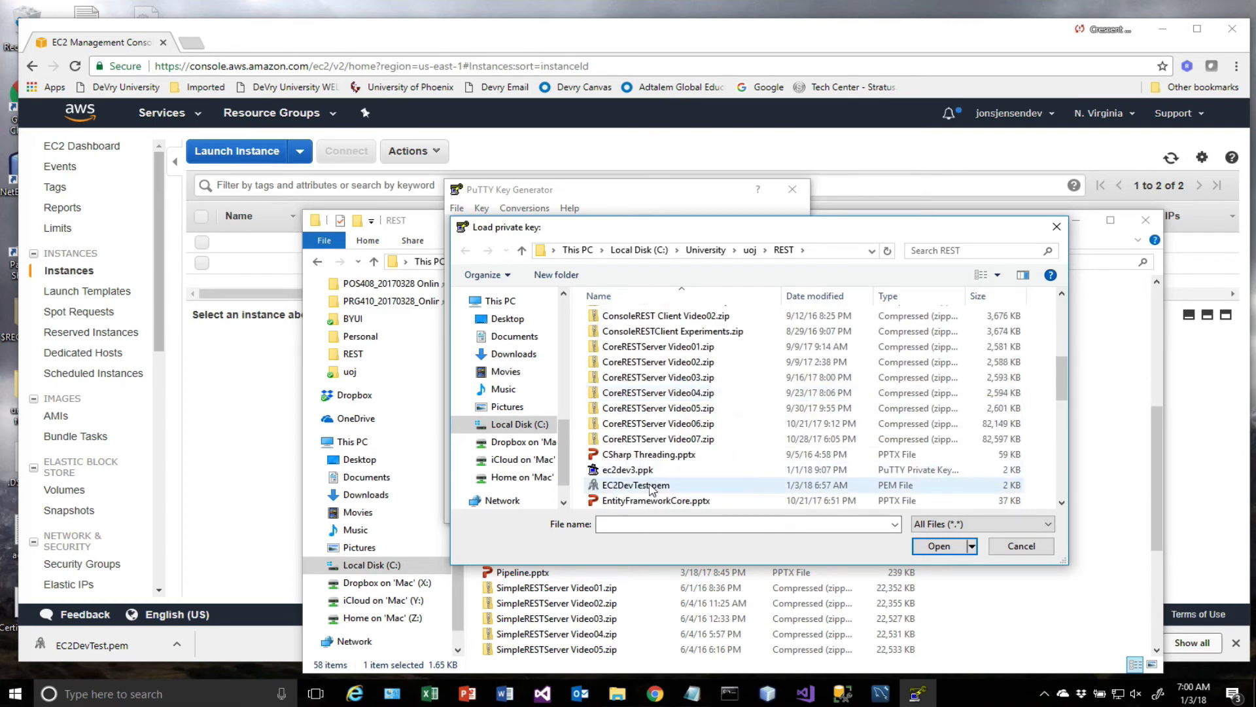
left_click(638, 485)
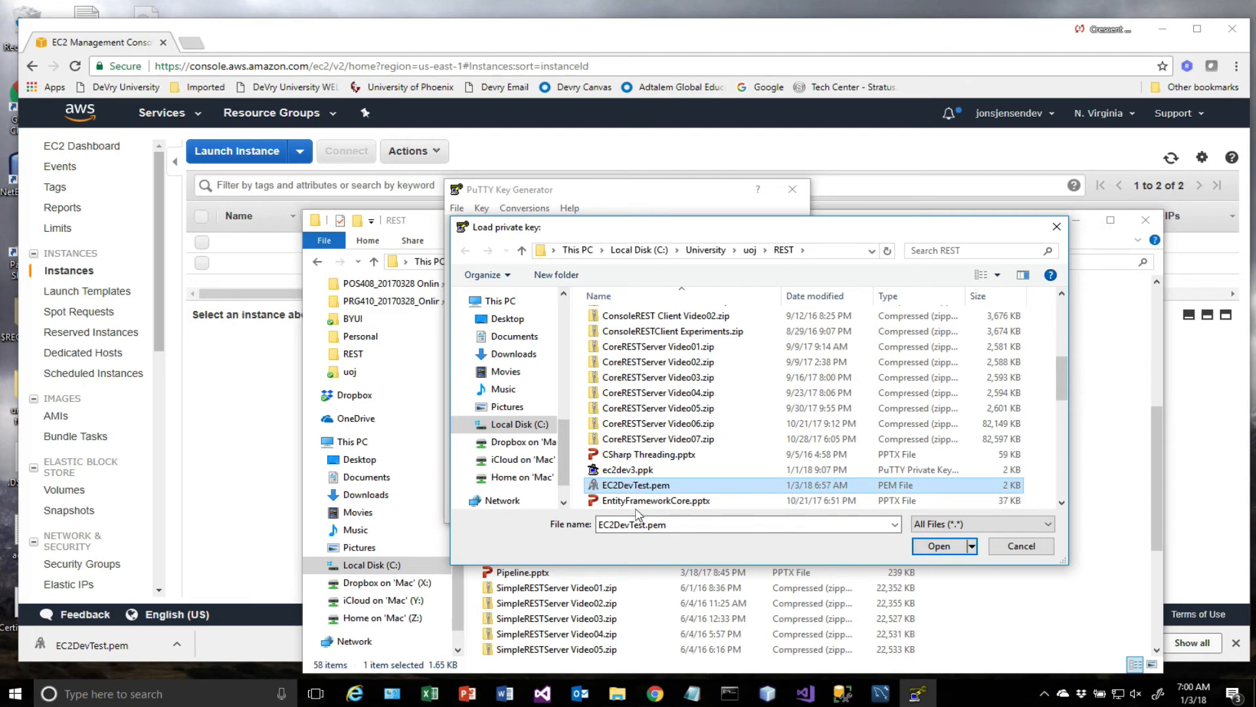
left_click(944, 547)
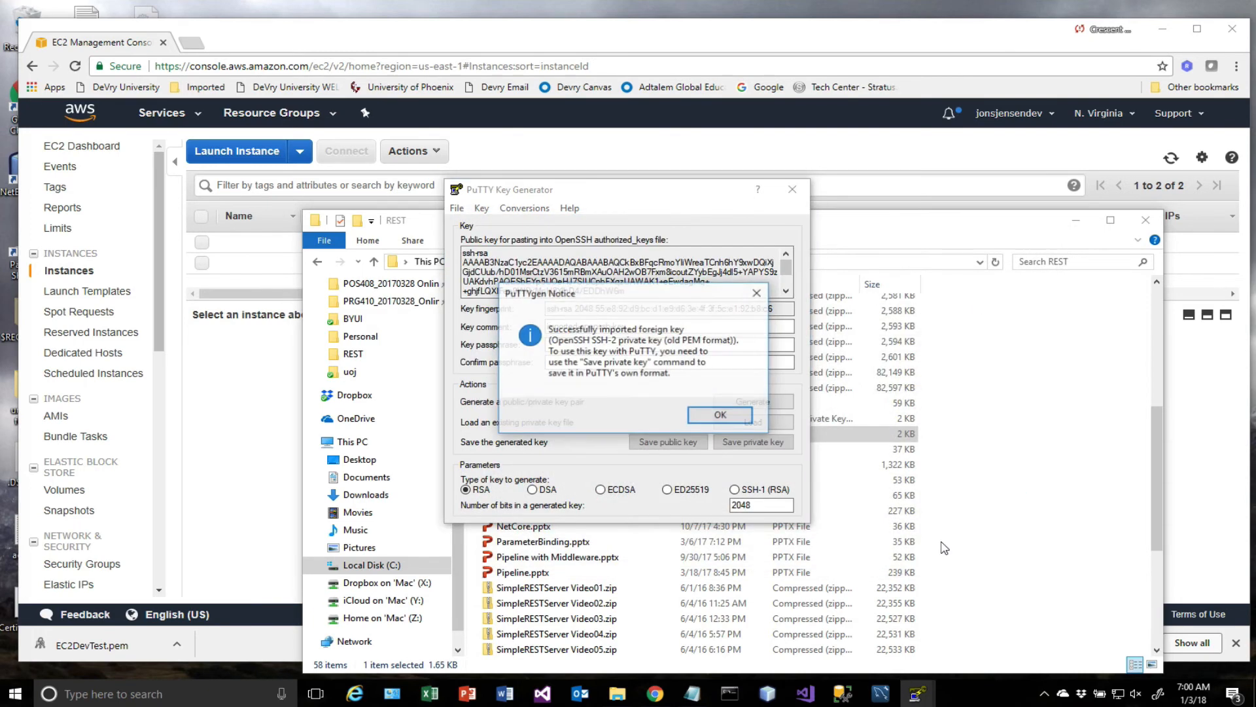
left_click(721, 418)
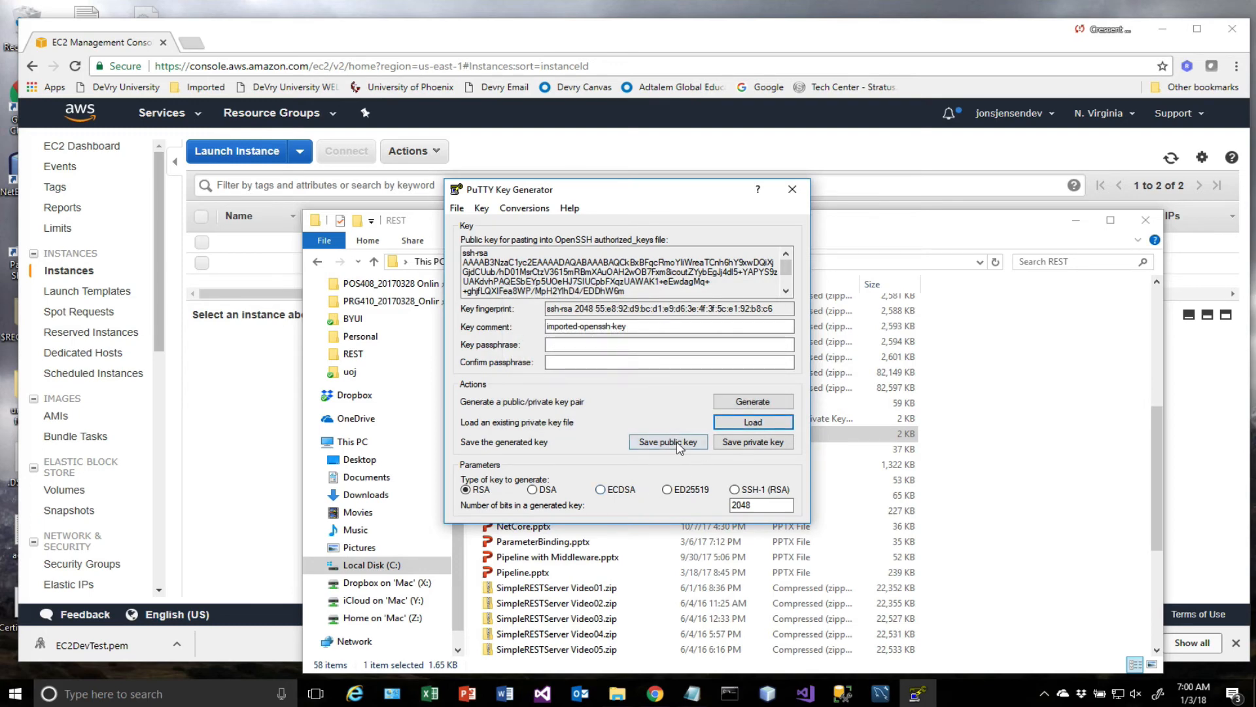
left_click(742, 445)
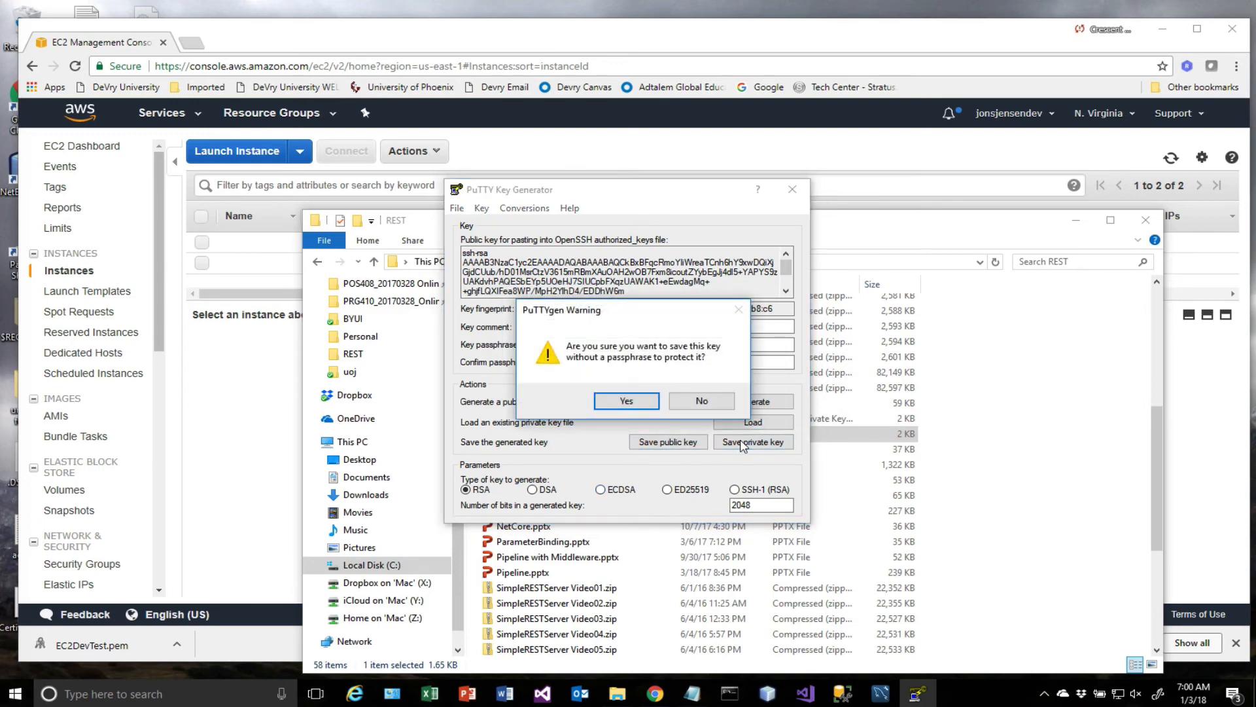
left_click(628, 400)
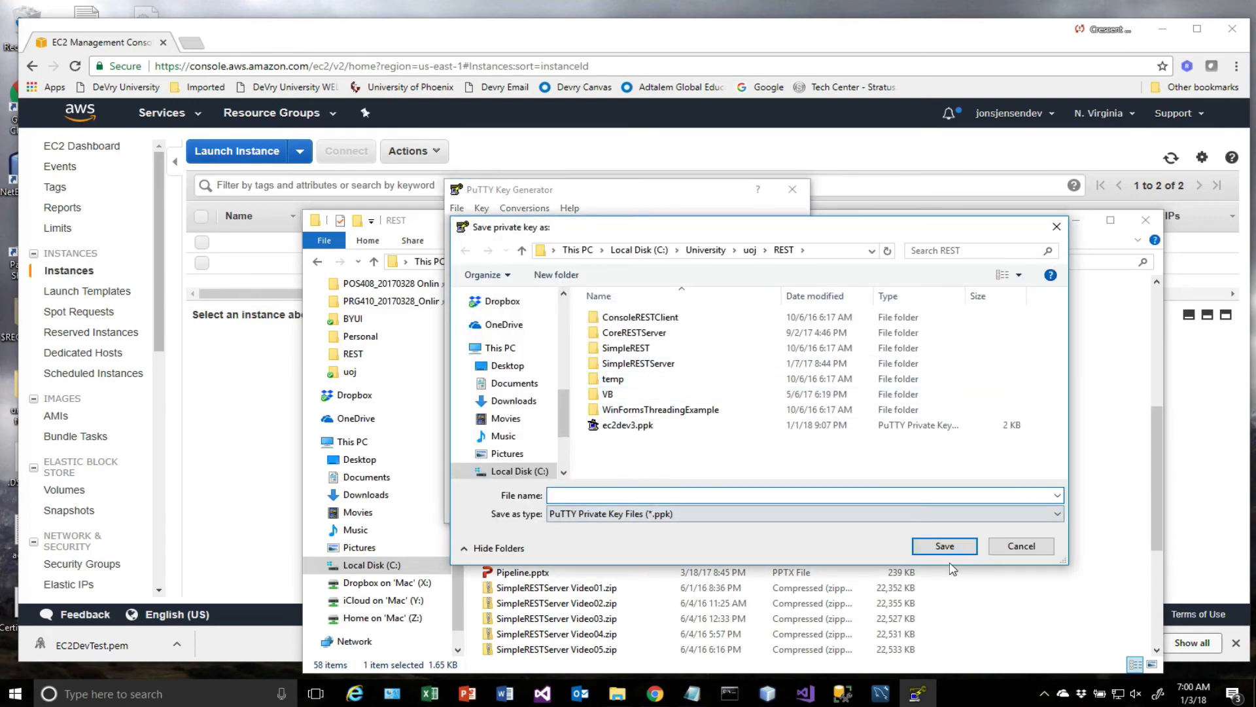
left_click(1021, 547)
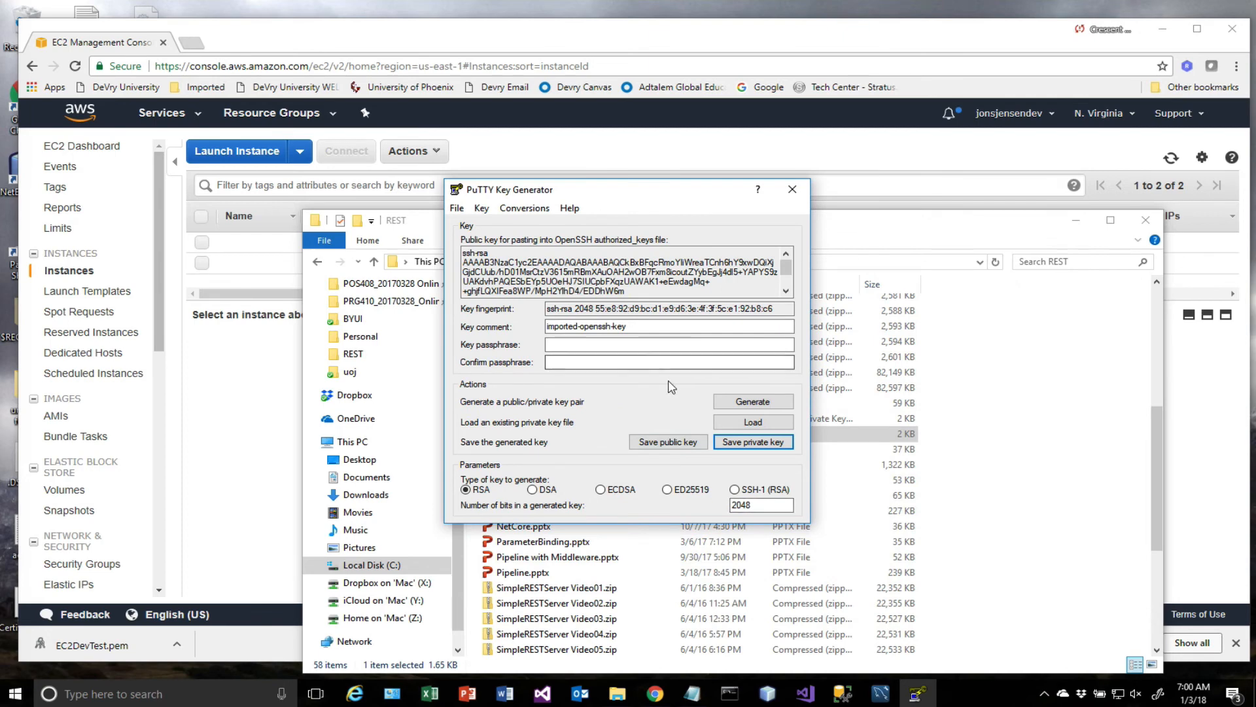
Enter the key passphrase for the imported key and confirm it.
left_click(586, 345)
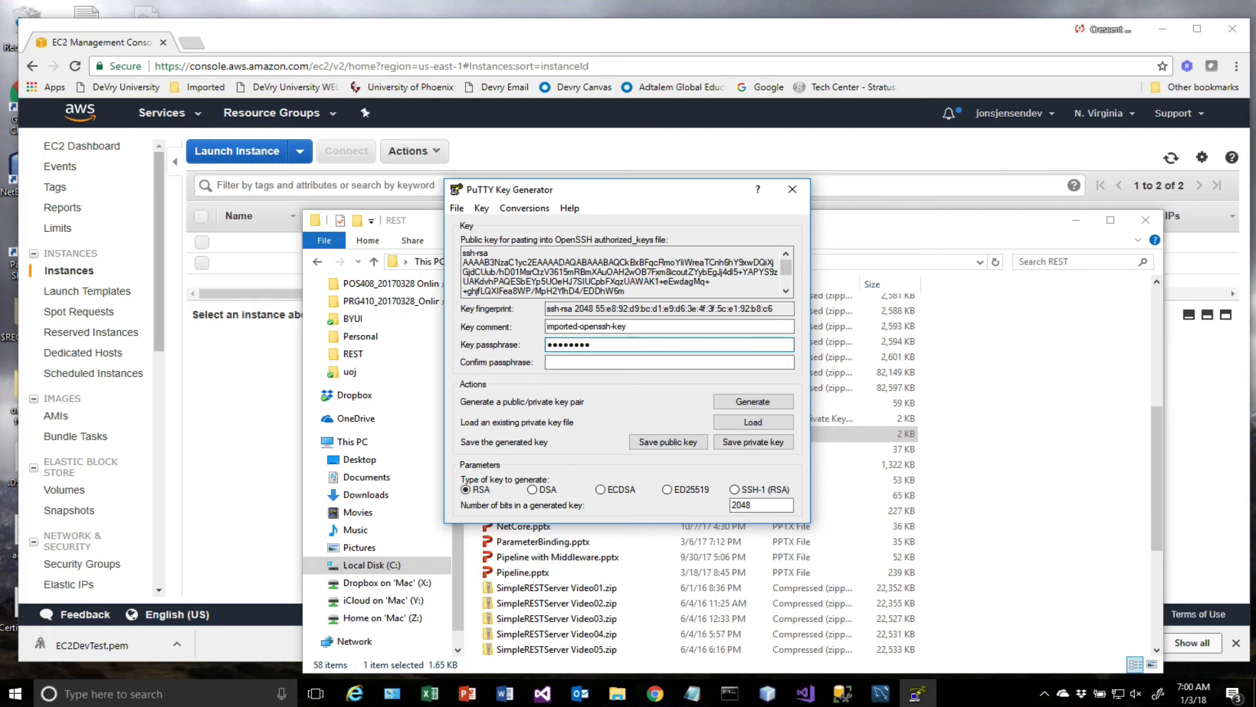
left_click(585, 364)
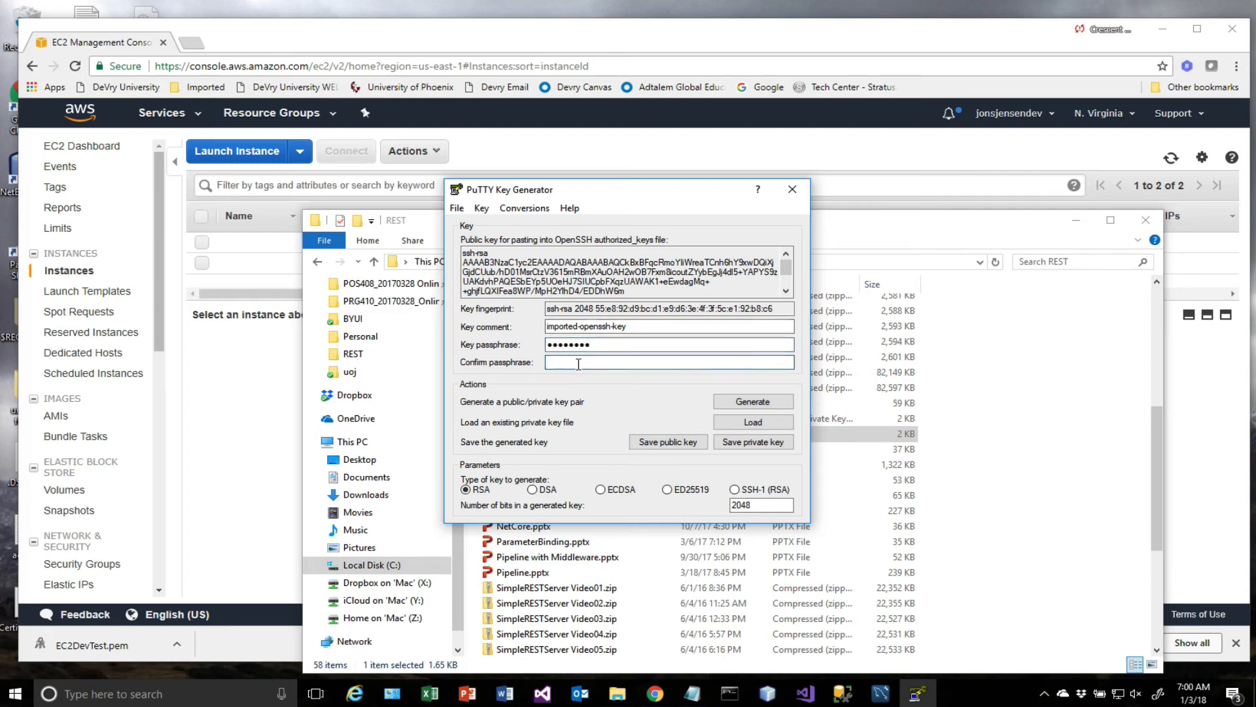
type("••")
Save the private key as ec2test in PuTTY .ppk format in the REST folder and close PuTTYgen.
left_click(742, 445)
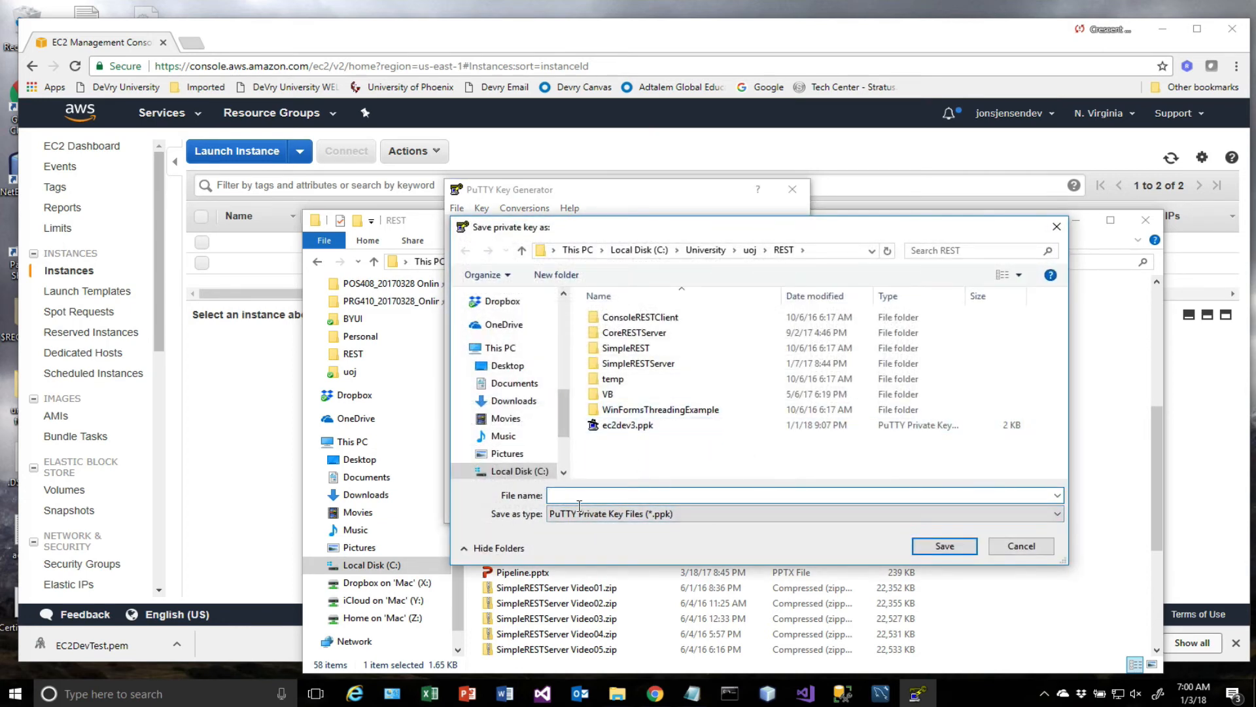
type("e")
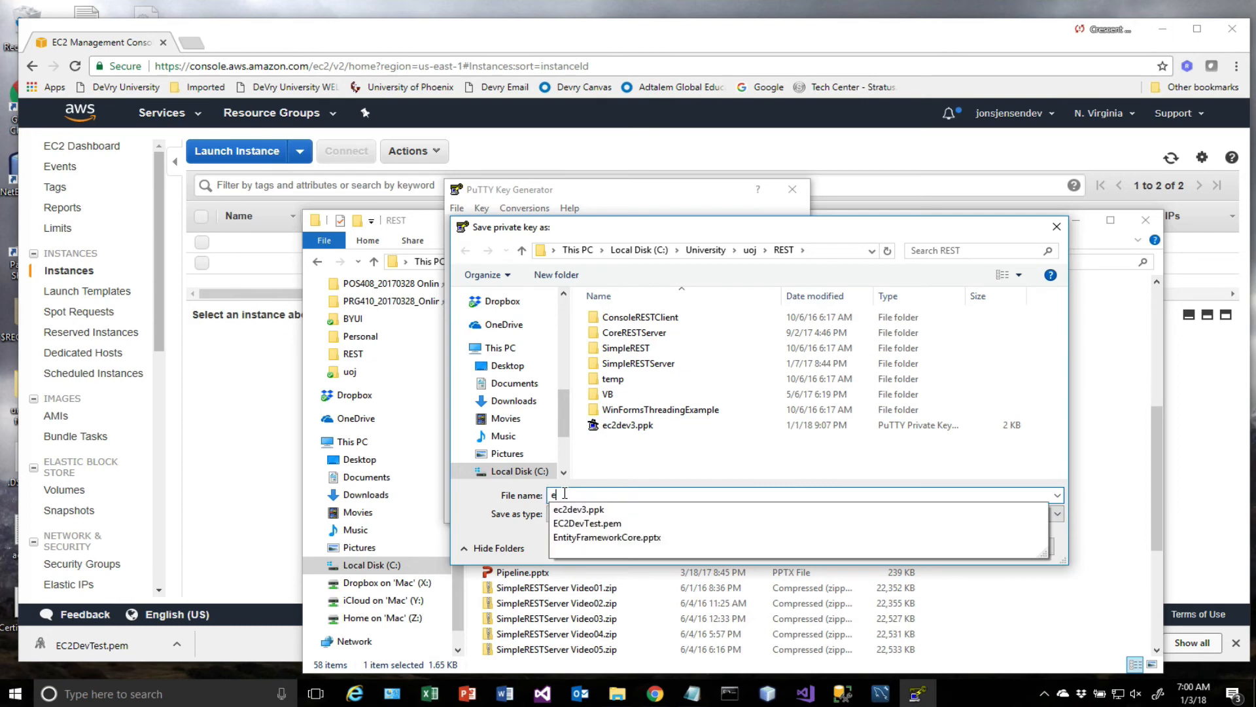
type("c2test")
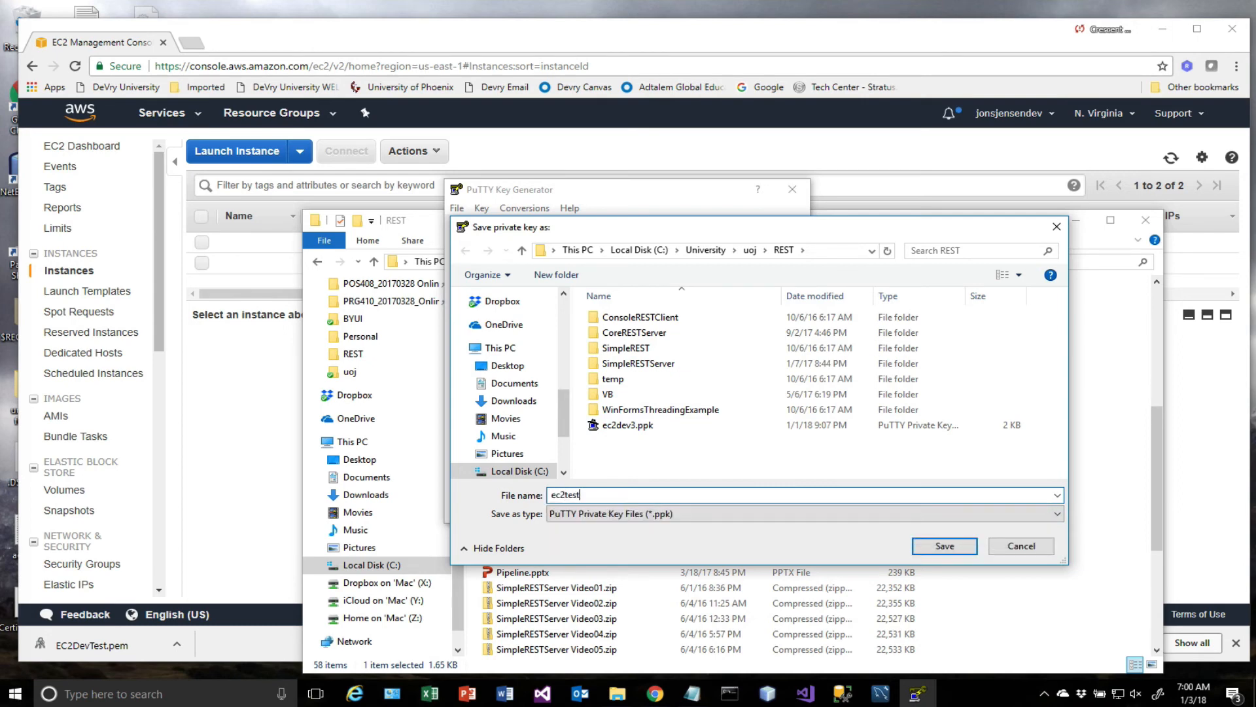
left_click(960, 551)
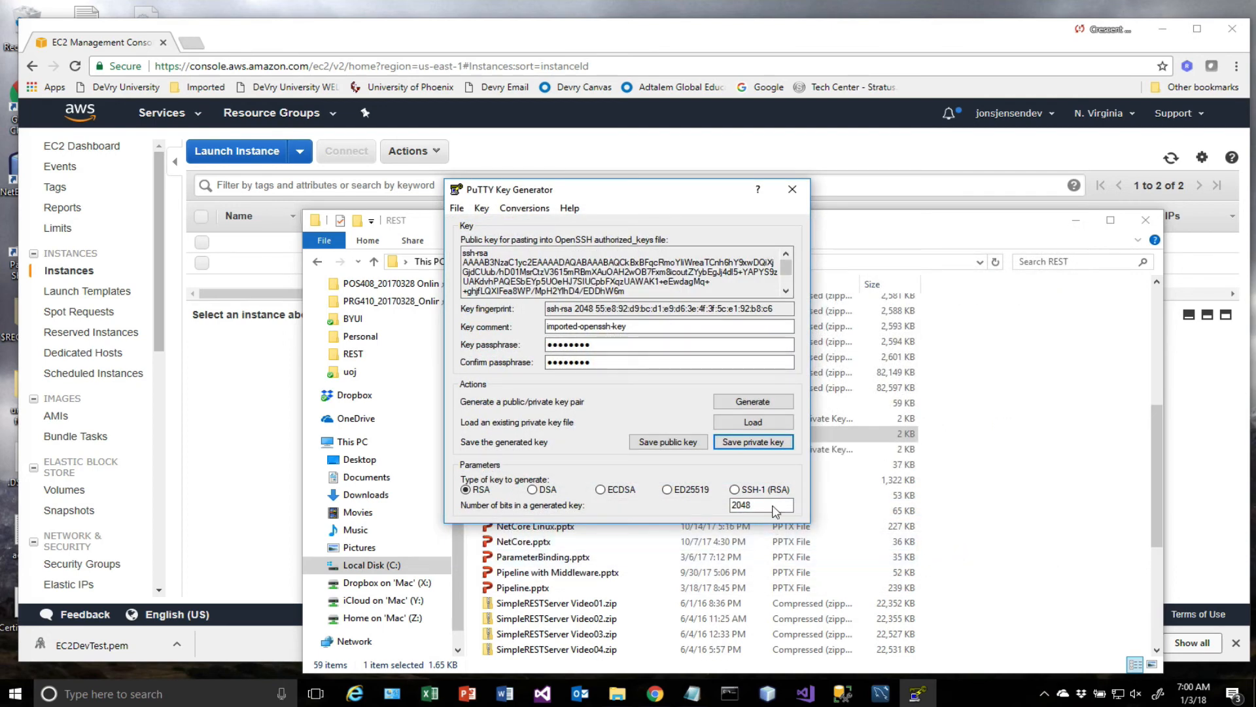
left_click(792, 191)
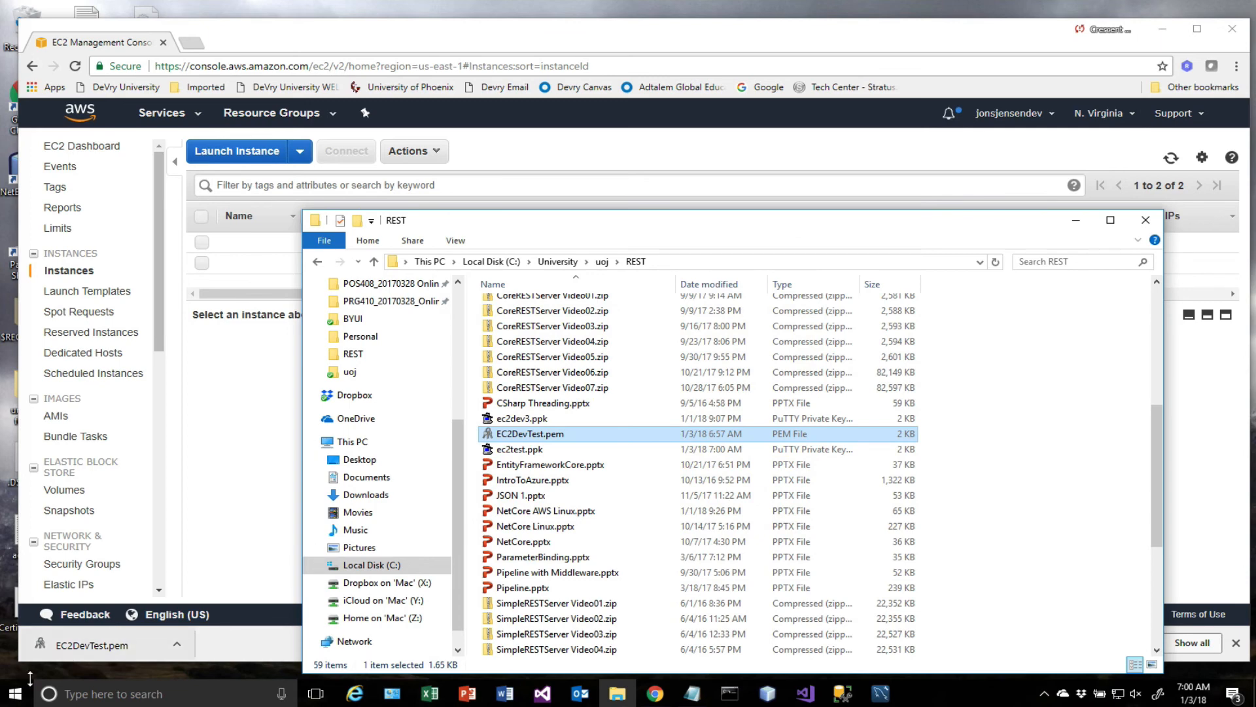
Search Windows for "putty" and open PuTTY.
left_click(15, 695)
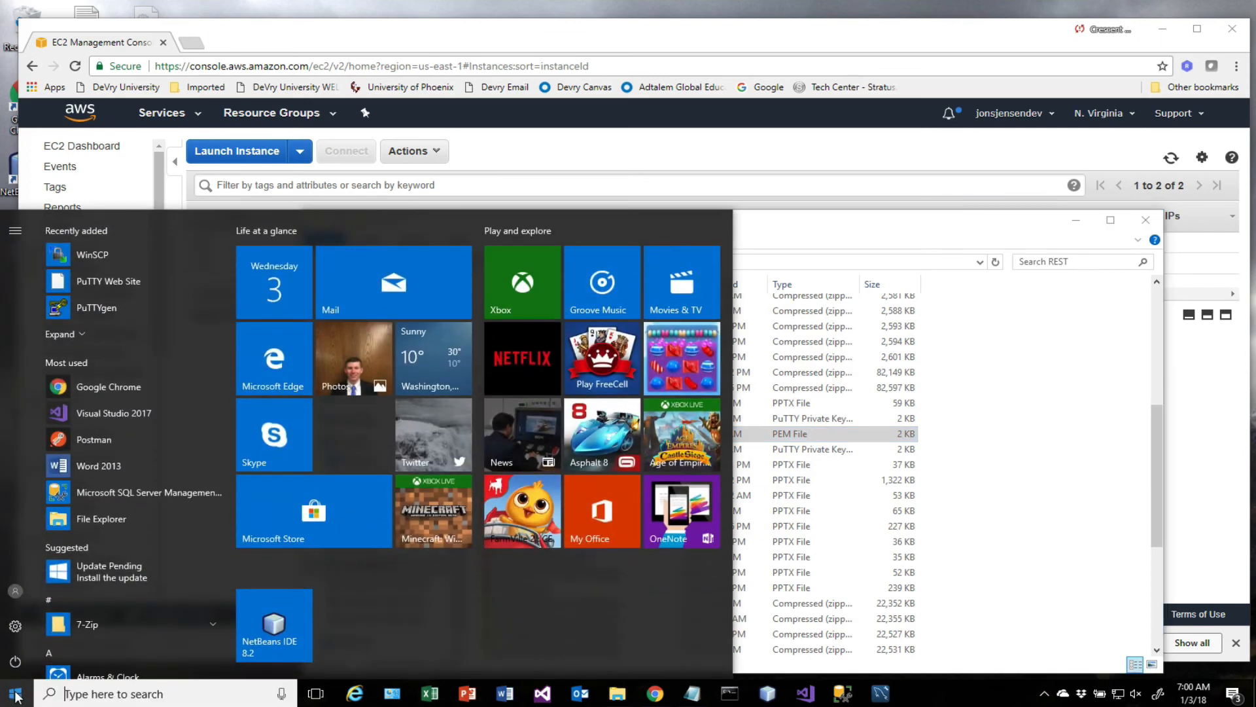
type("putty")
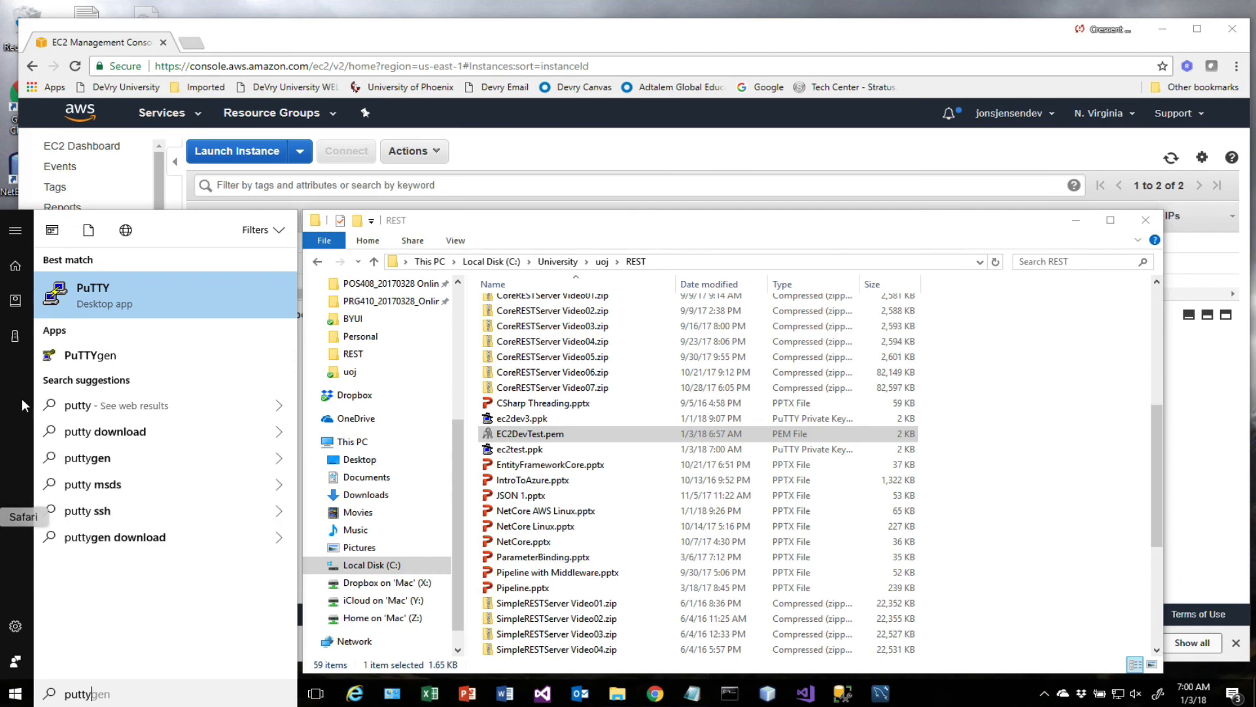
left_click(108, 302)
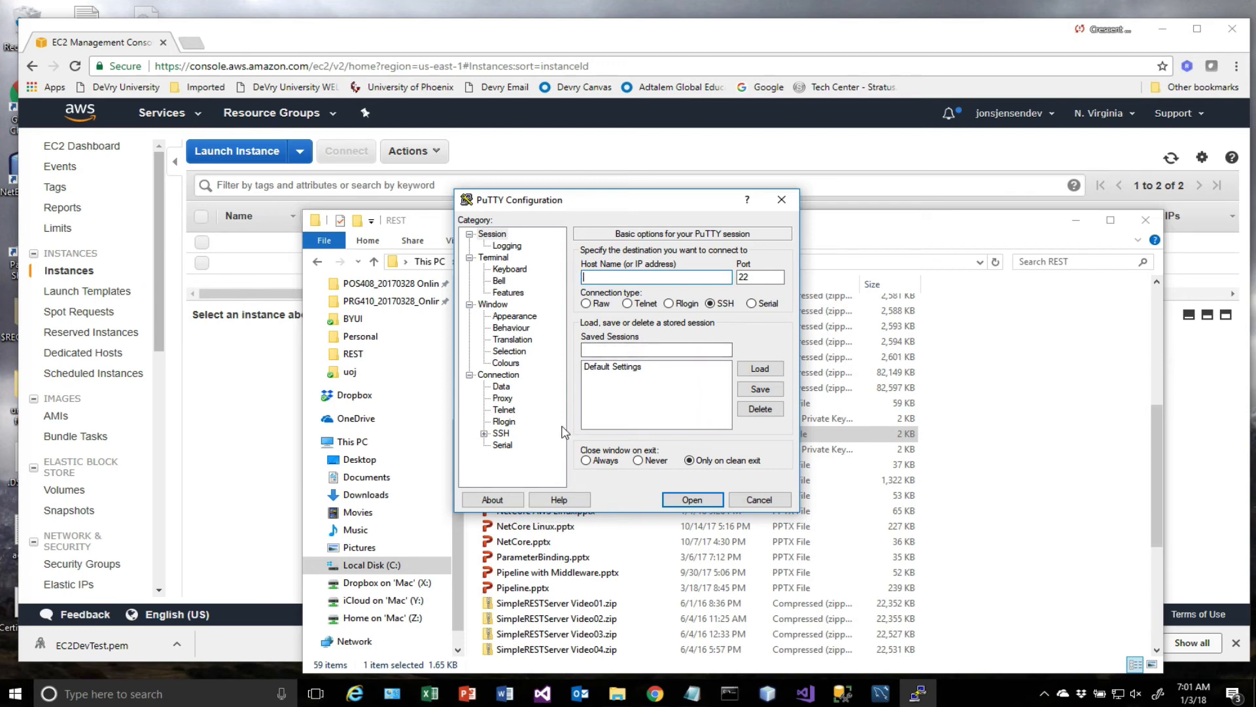
Set ec2test.ppk from the REST folder as the private key file for SSH authentication.
left_click(485, 433)
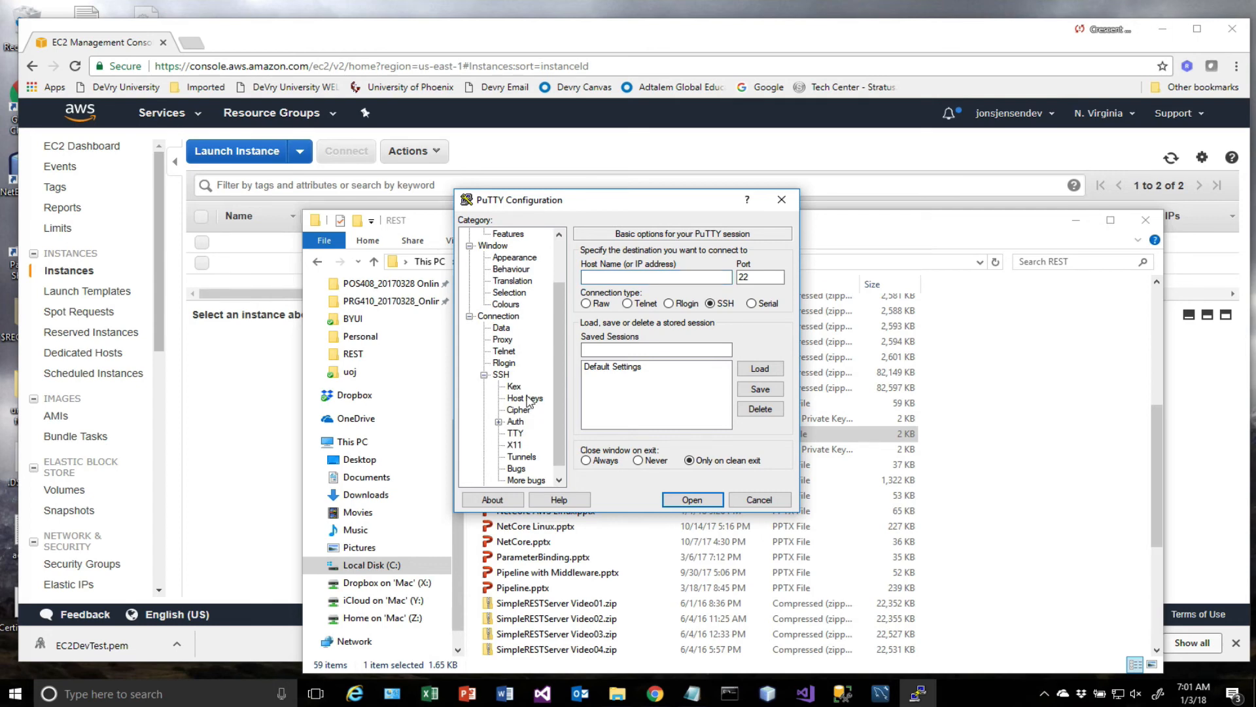
left_click(516, 421)
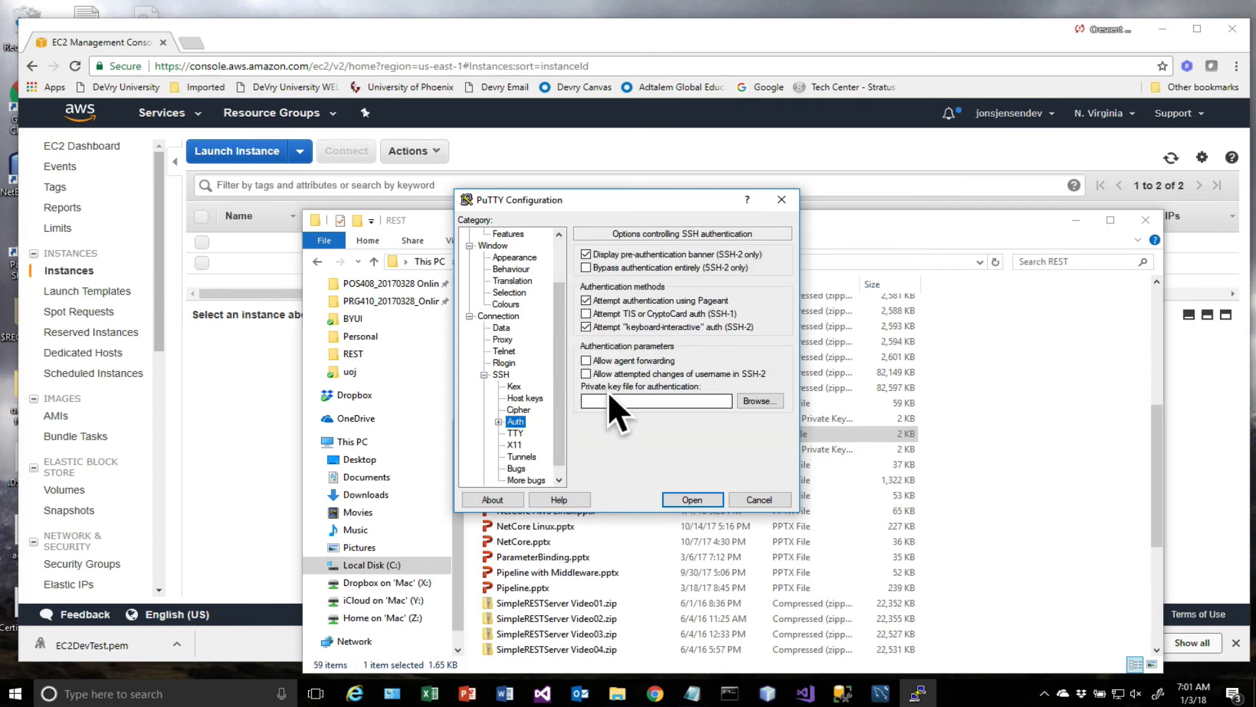
left_click(758, 400)
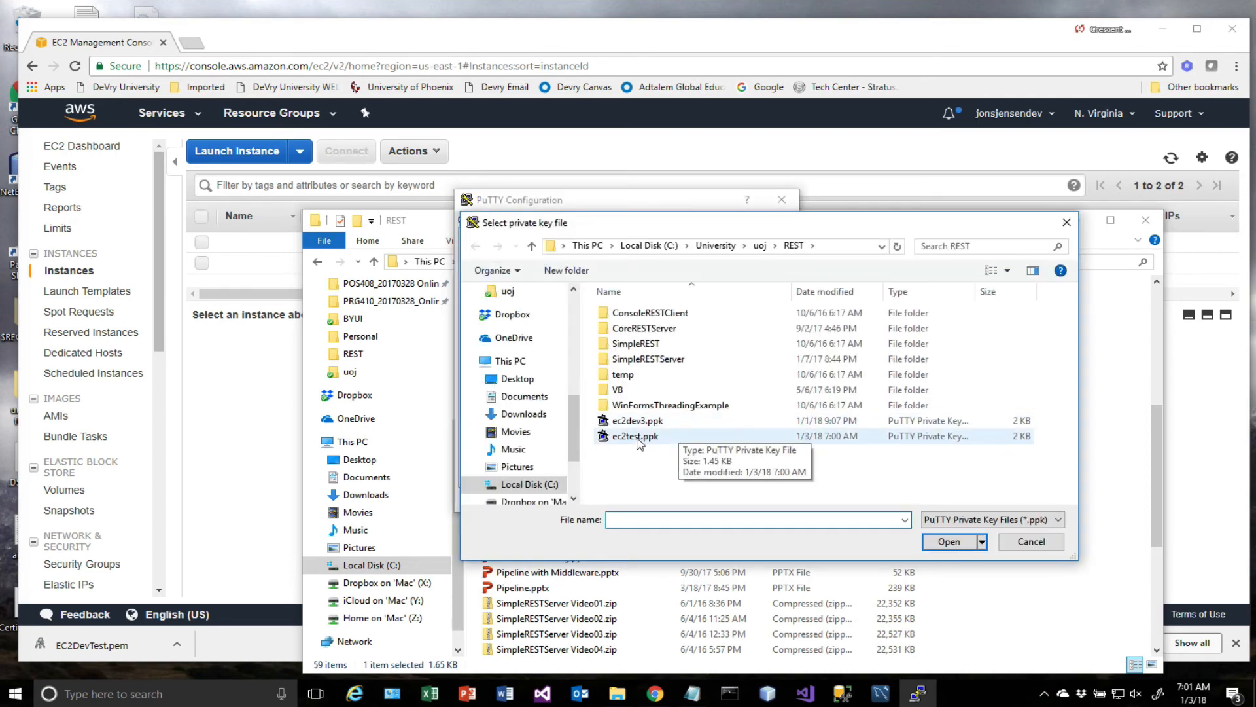
left_click(656, 438)
left_click(942, 546)
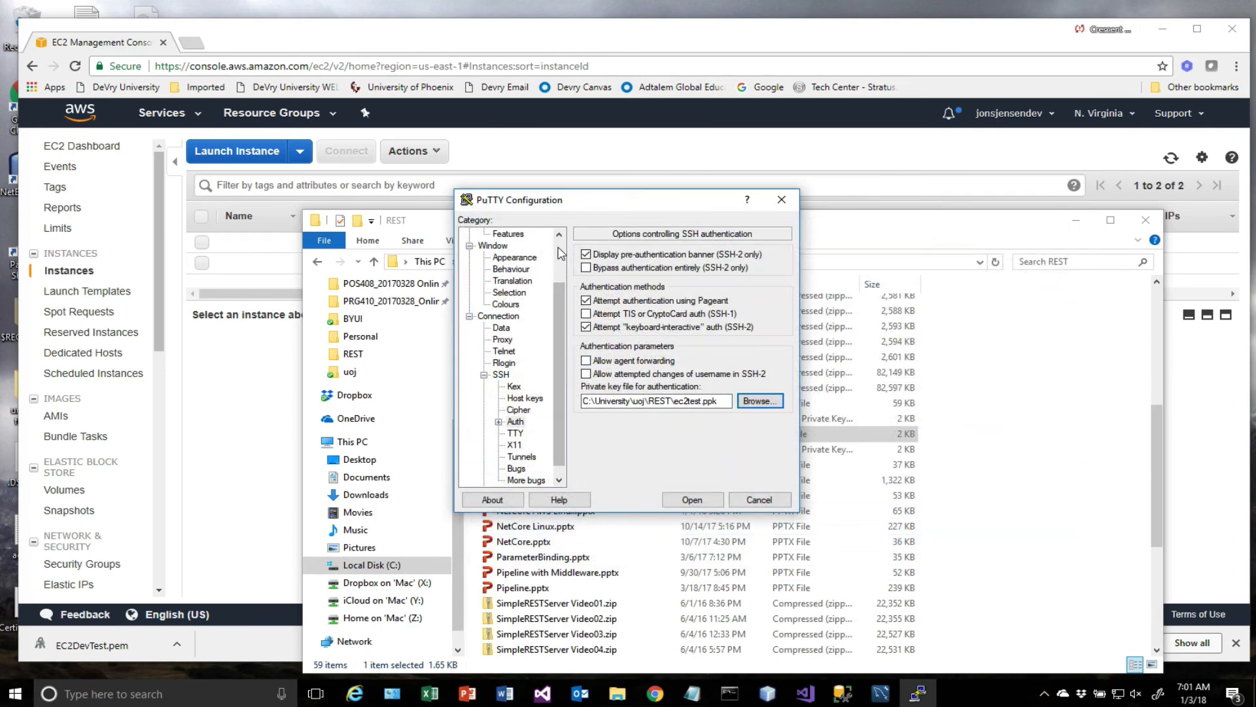
Return to the basic session options and make the host name ready for entry.
left_click_drag(559, 293, 556, 250)
left_click(492, 235)
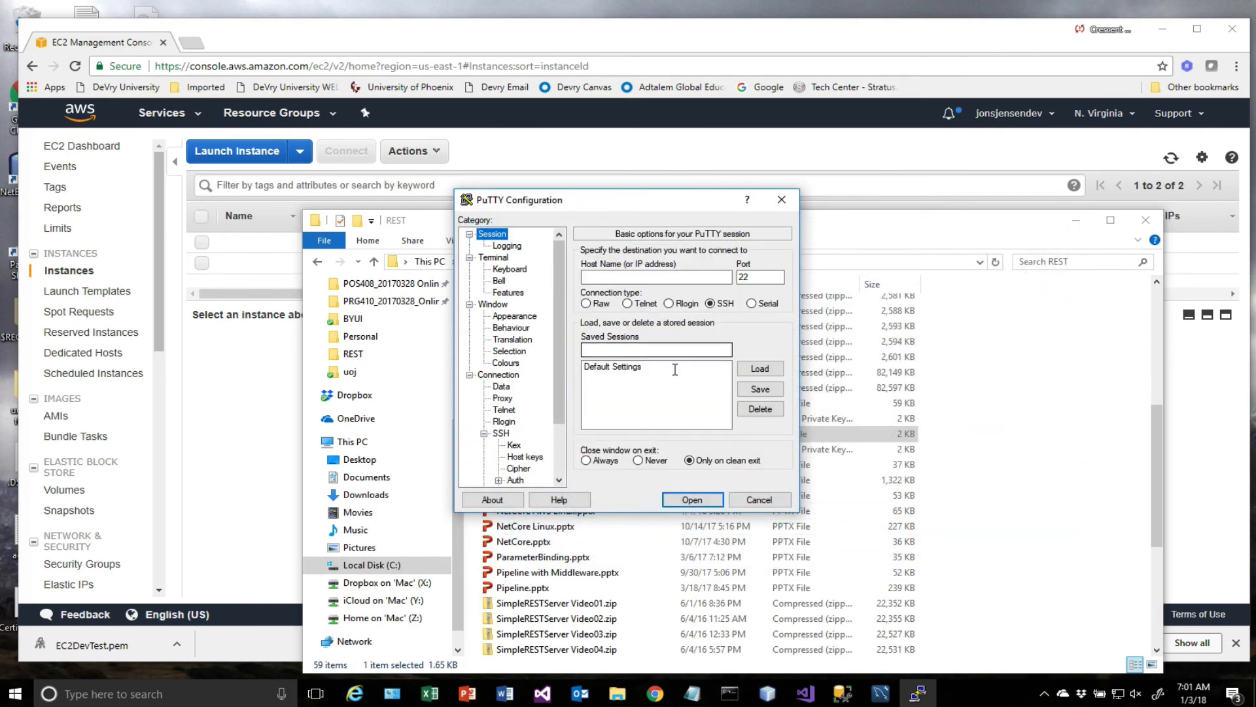
left_click(613, 276)
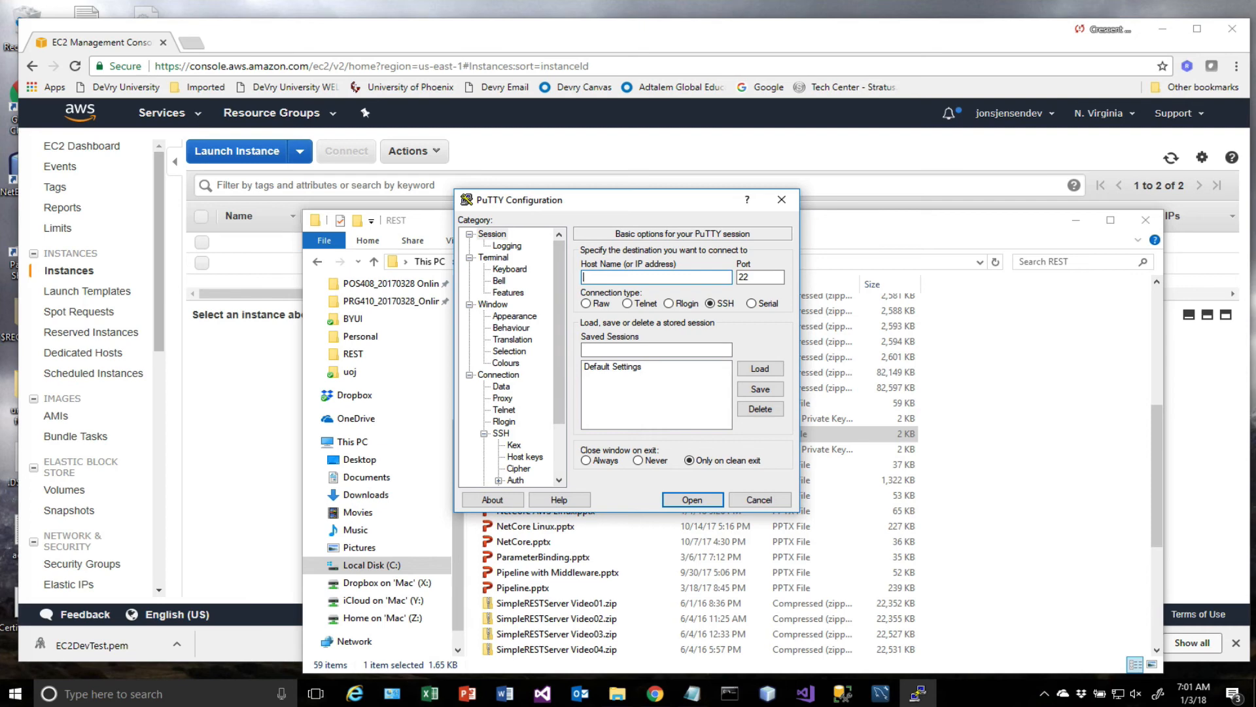
left_click(734, 2)
left_click(739, 7)
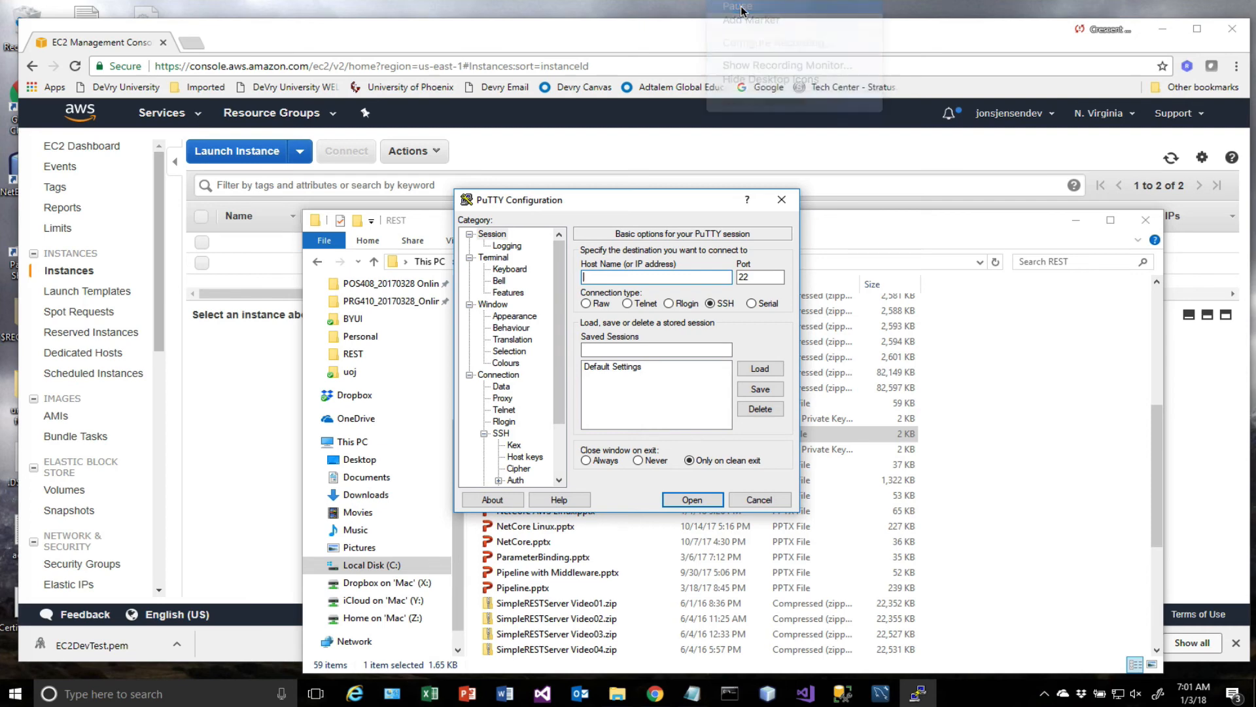
Switch to the EC2 console, select the t2.micro instance in us-east-1c and copy its IPv4 public IP.
left_click(259, 428)
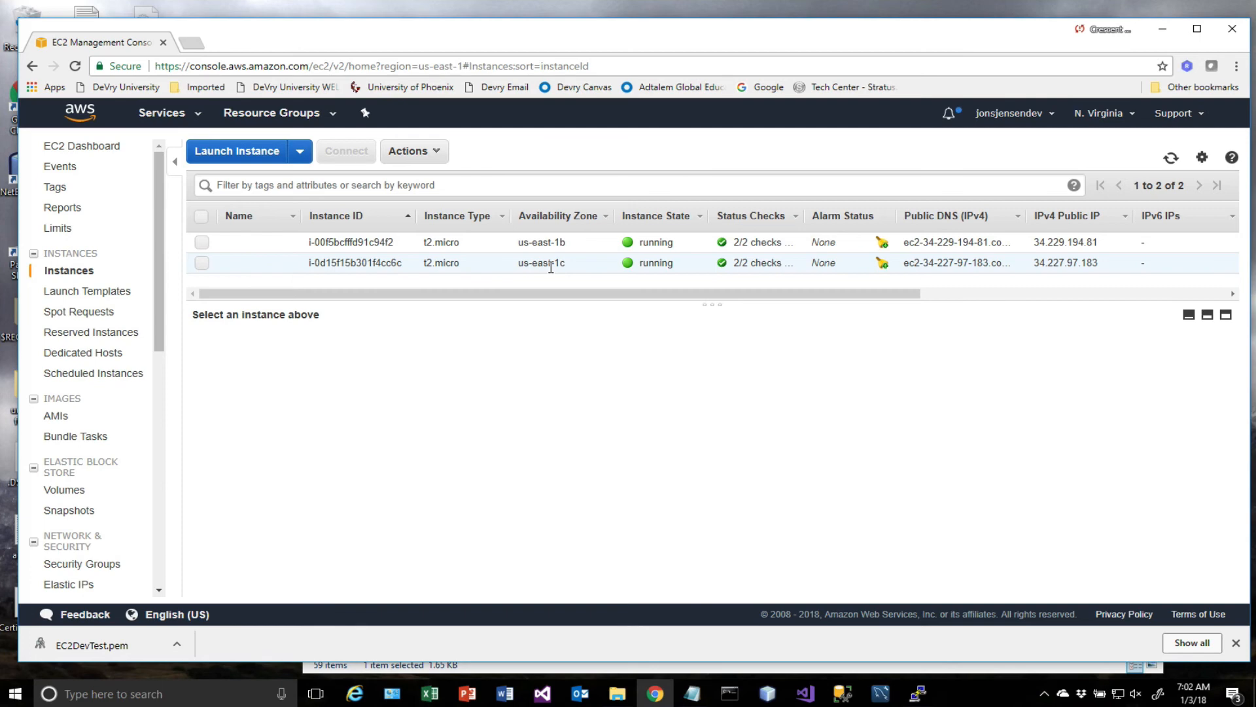
left_click(352, 262)
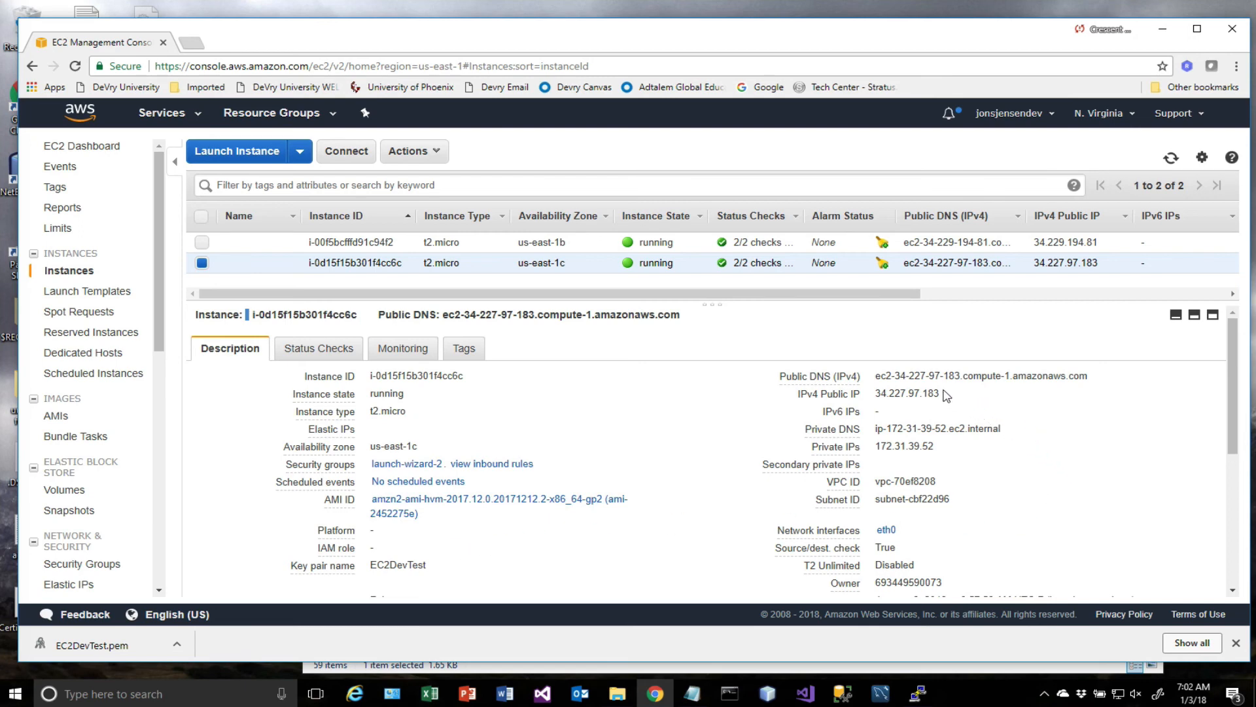
left_click_drag(938, 393, 900, 393)
right_click(889, 391)
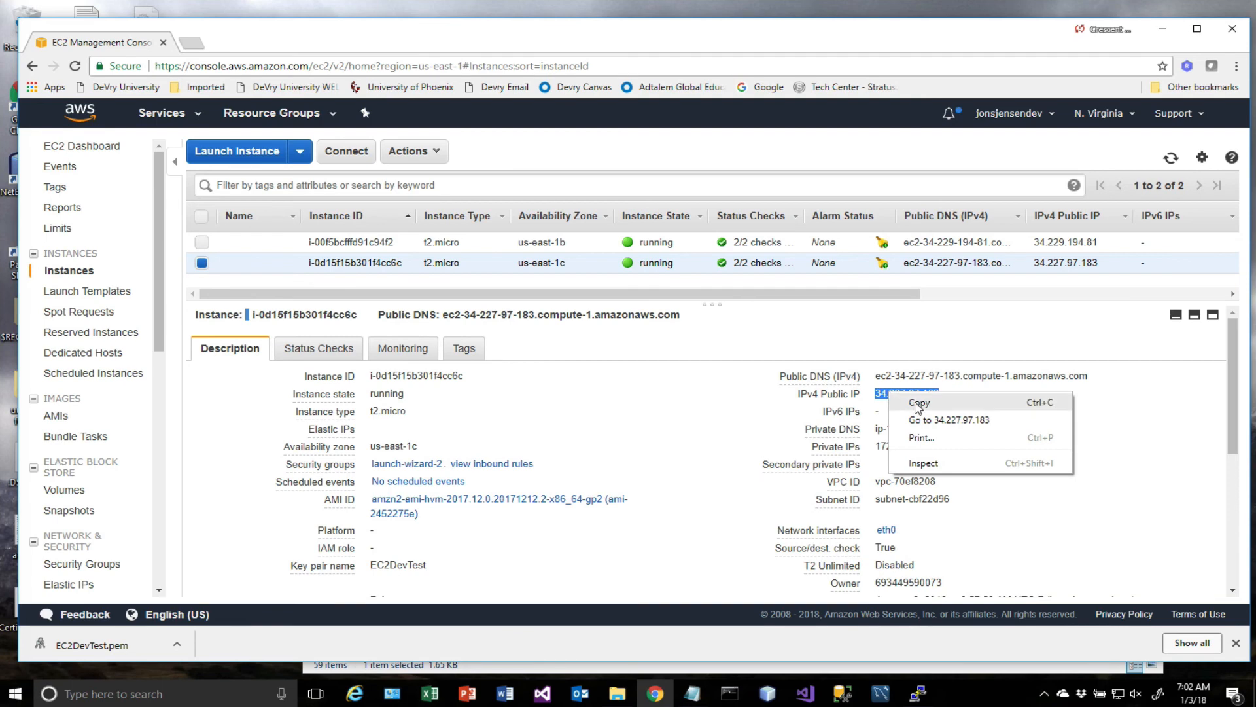
left_click(913, 403)
left_click(916, 692)
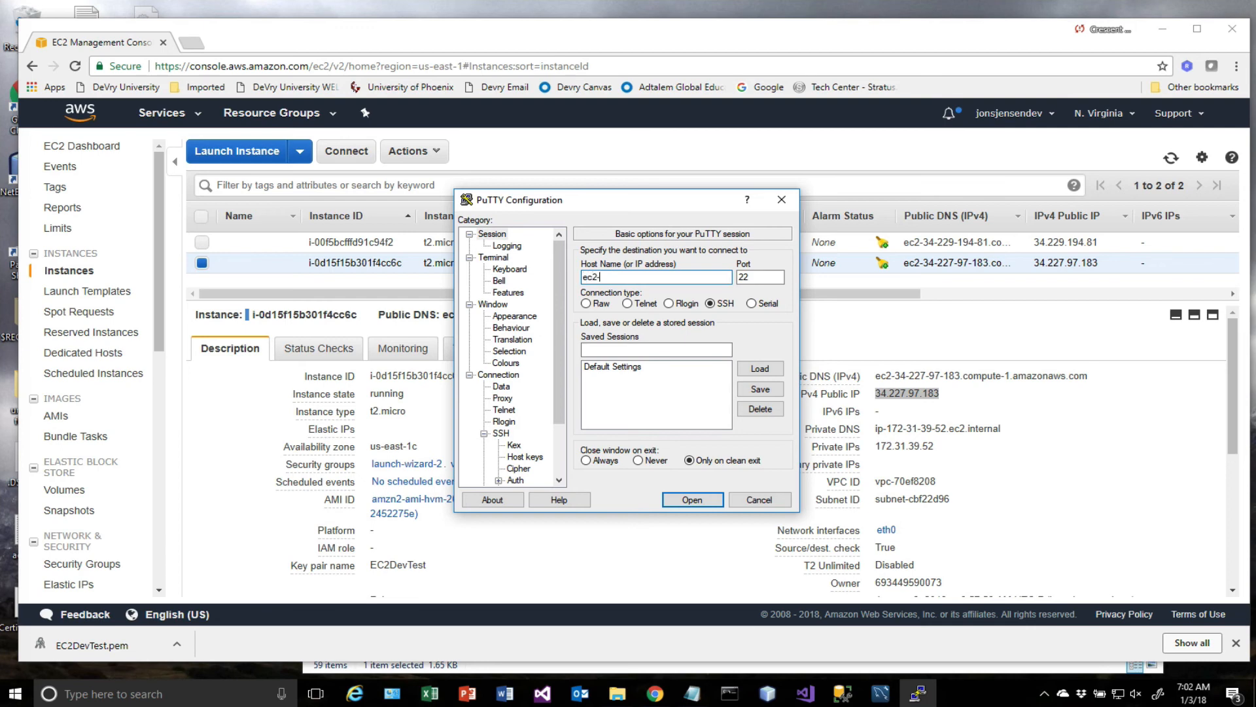
type("user@")
key("ctrl+v")
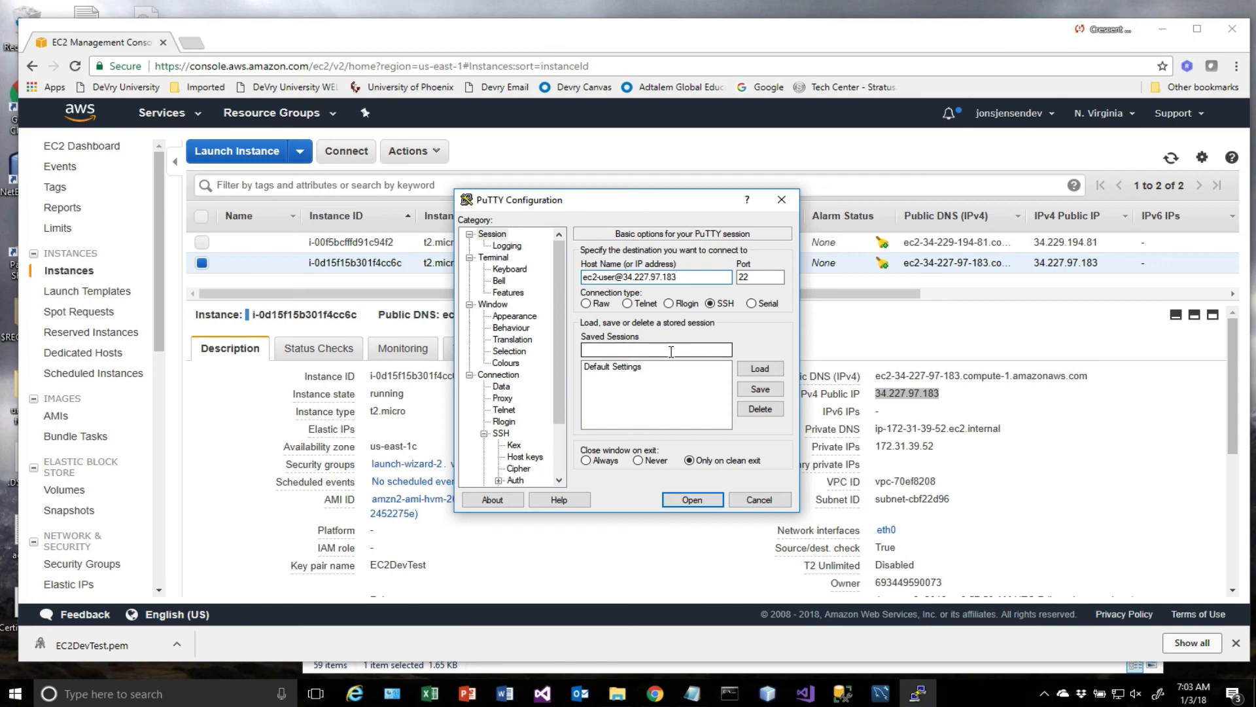
Save the current connection settings as a stored session named EC2TestDev.
left_click(611, 348)
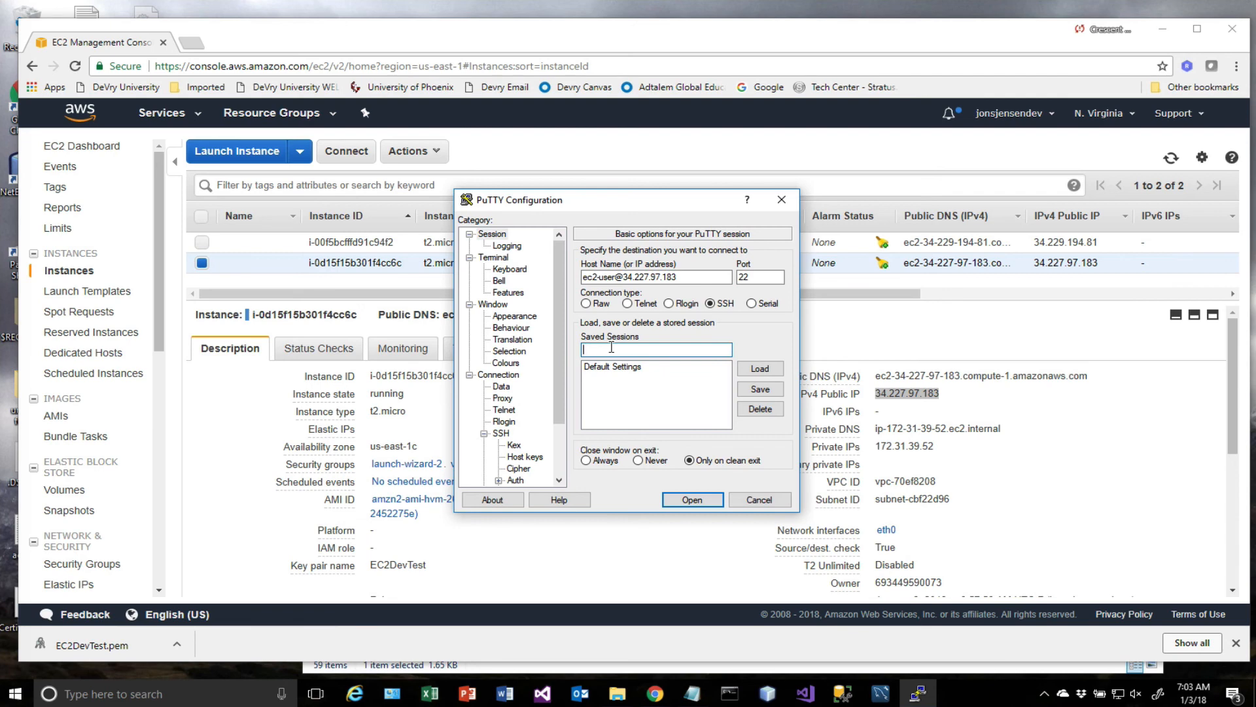
type("EC2")
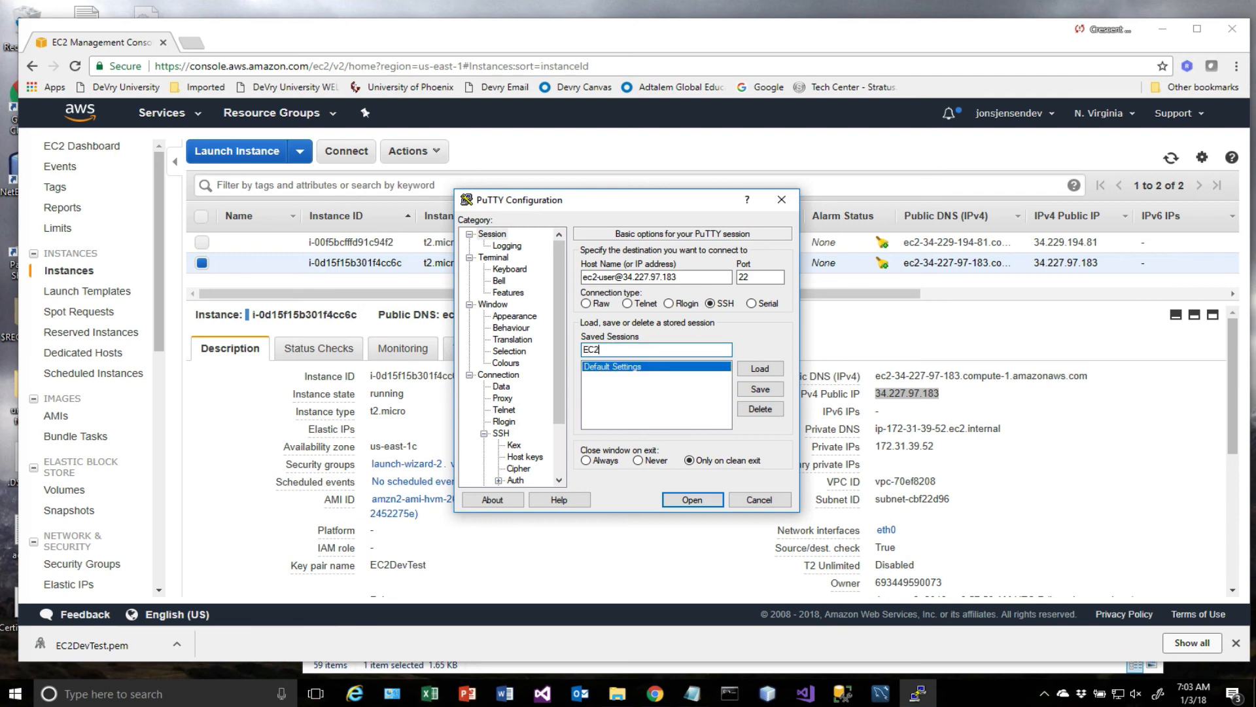
type("TestDev")
left_click(760, 389)
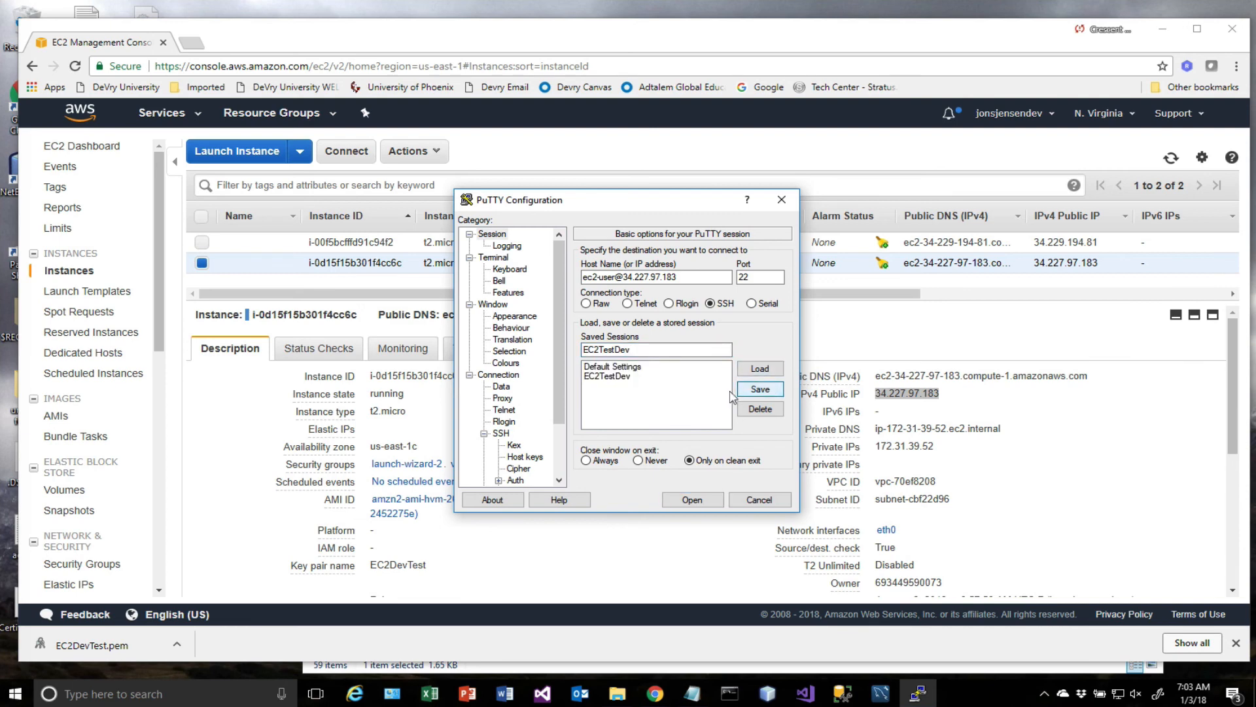
Connect with the EC2TestDev session, caching the server's host key as trusted and supplying the private key's passphrase.
left_click(611, 377)
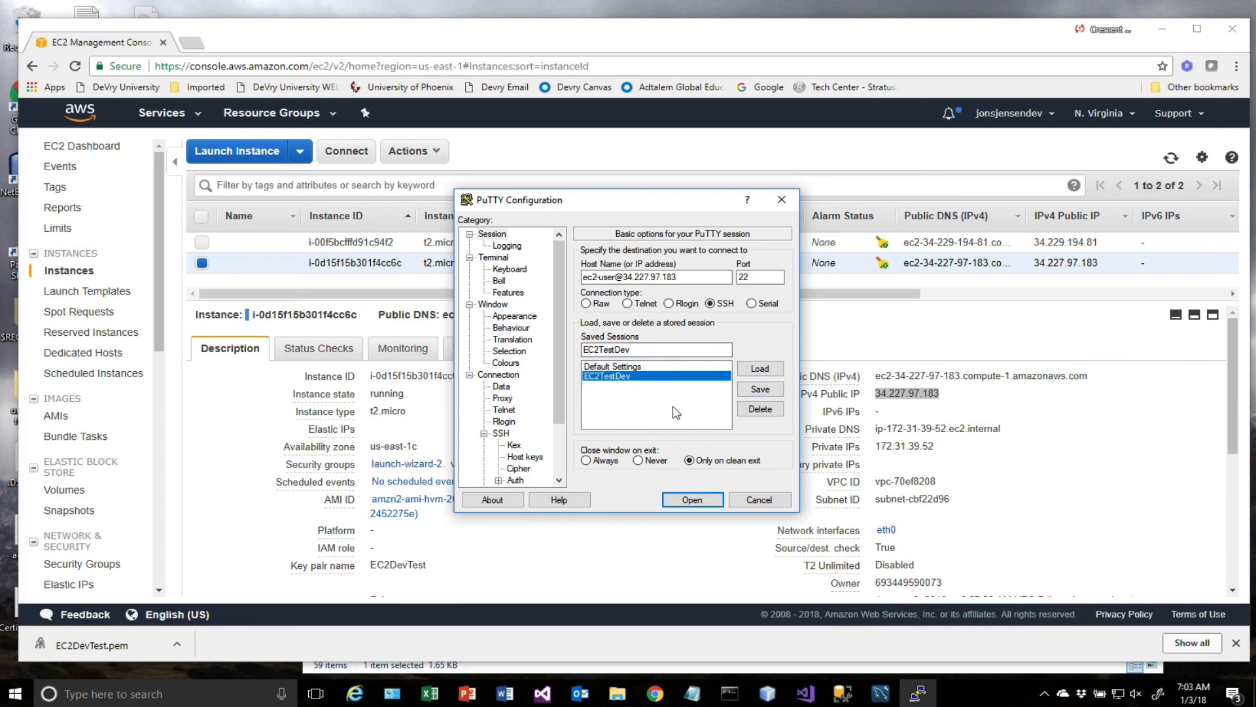
left_click(691, 500)
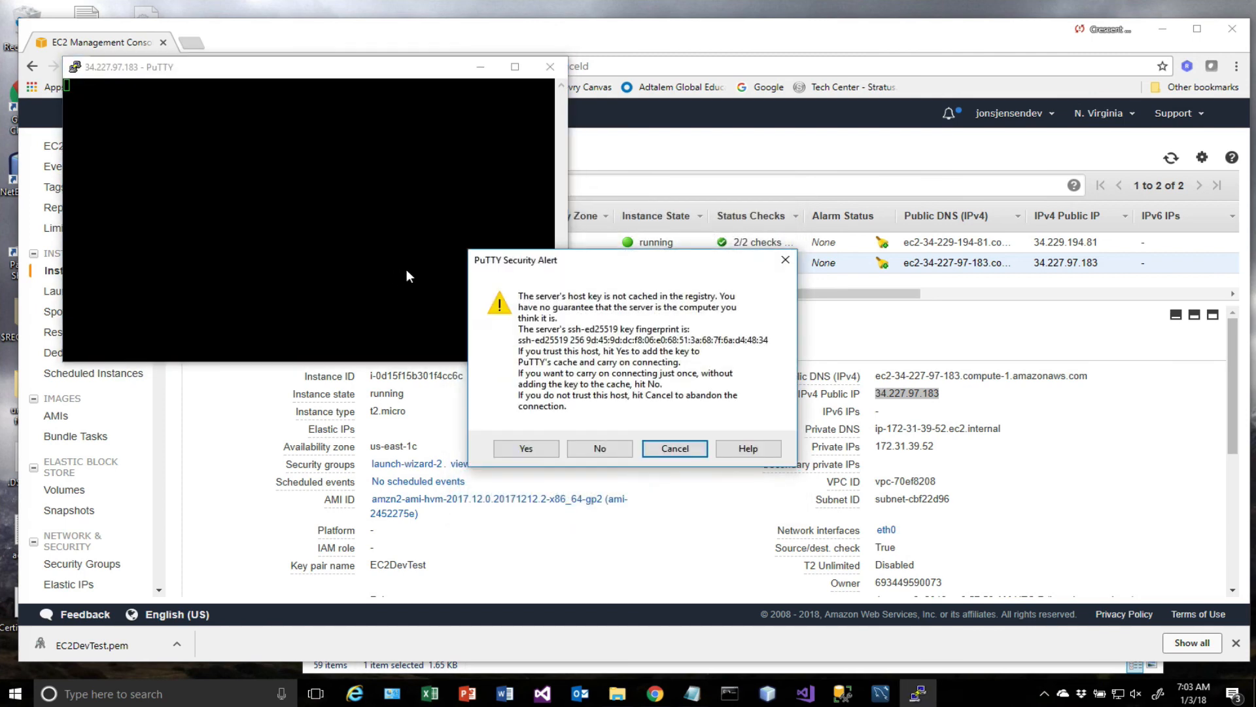
left_click(533, 449)
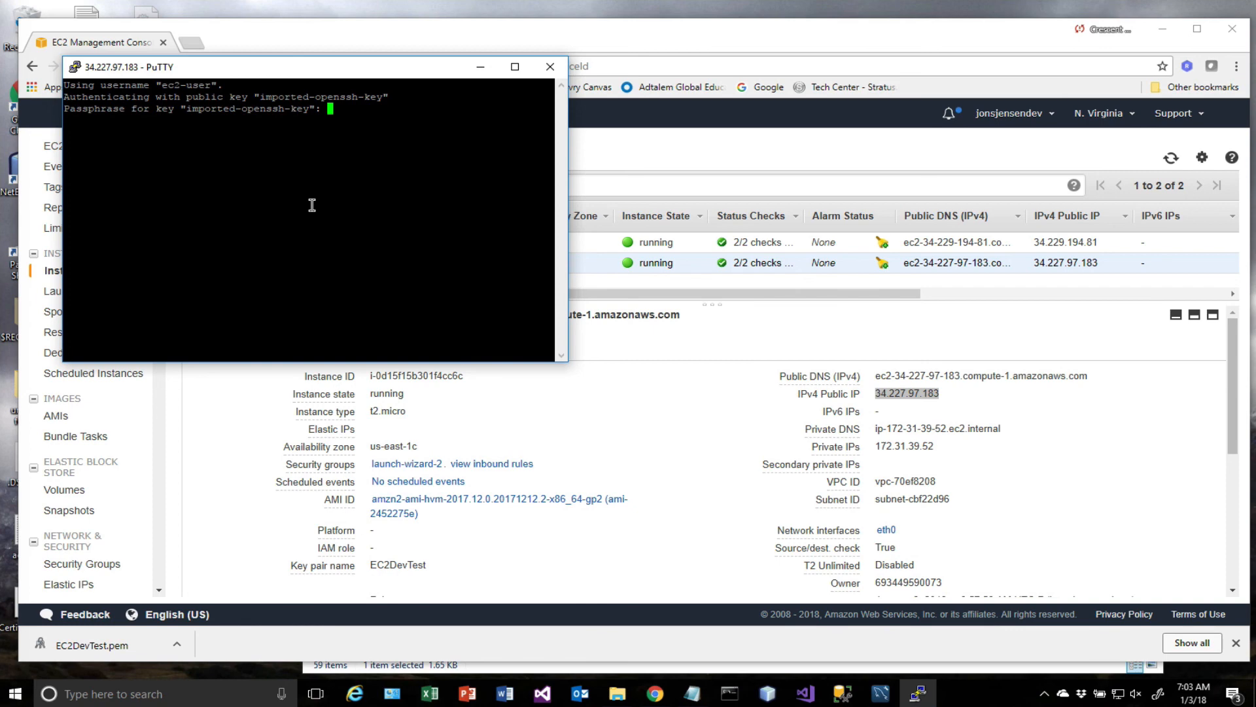
key("Return")
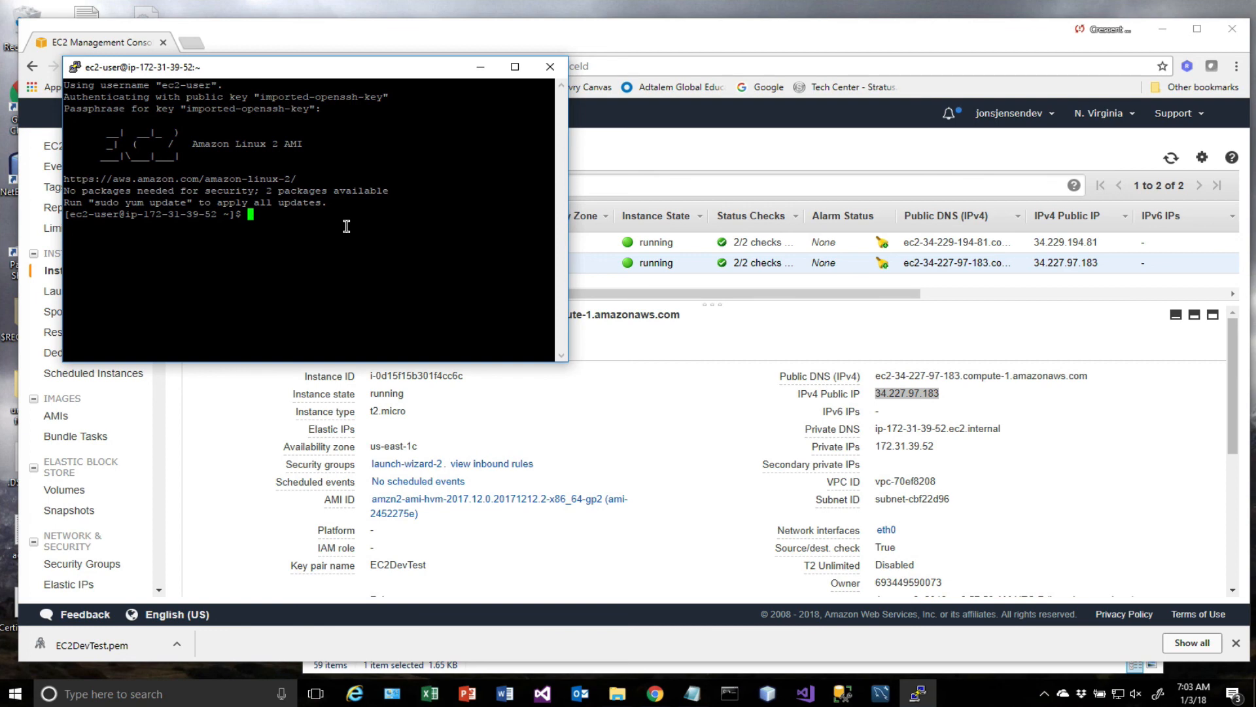
Update the instance's packages with sudo yum update and approve the download with y.
type("sudo yum update")
key("Return")
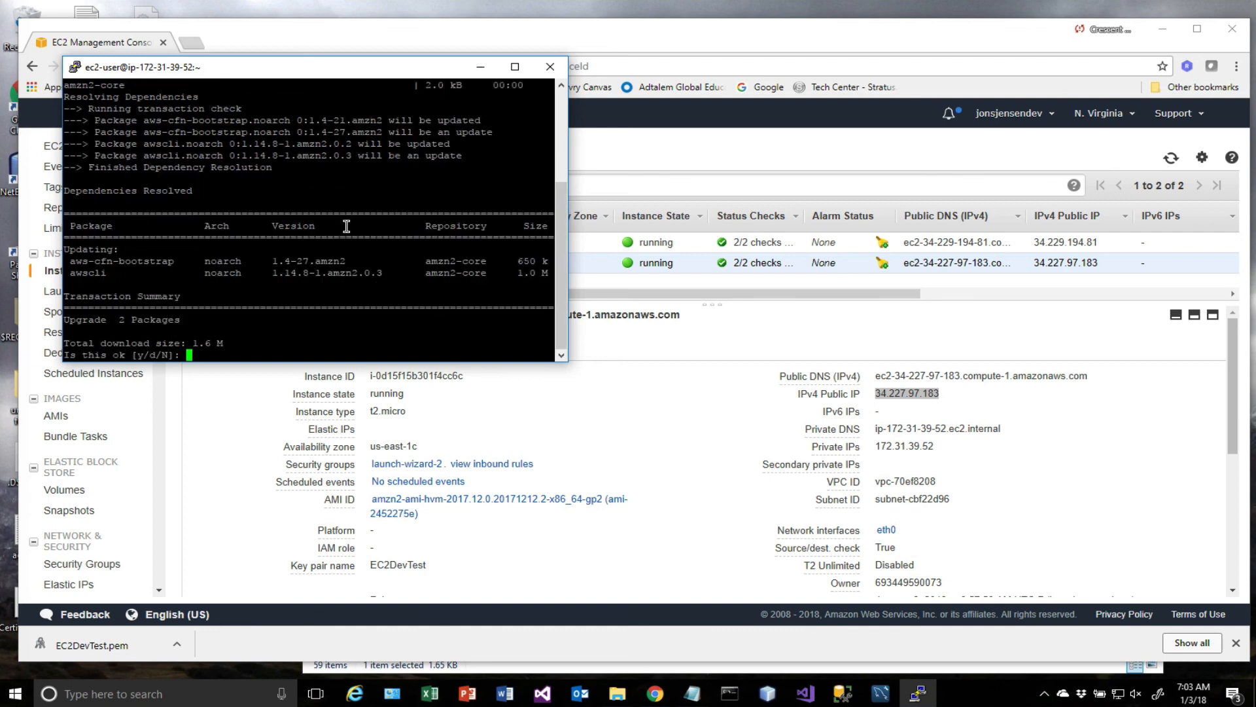
type("y")
key("Return")
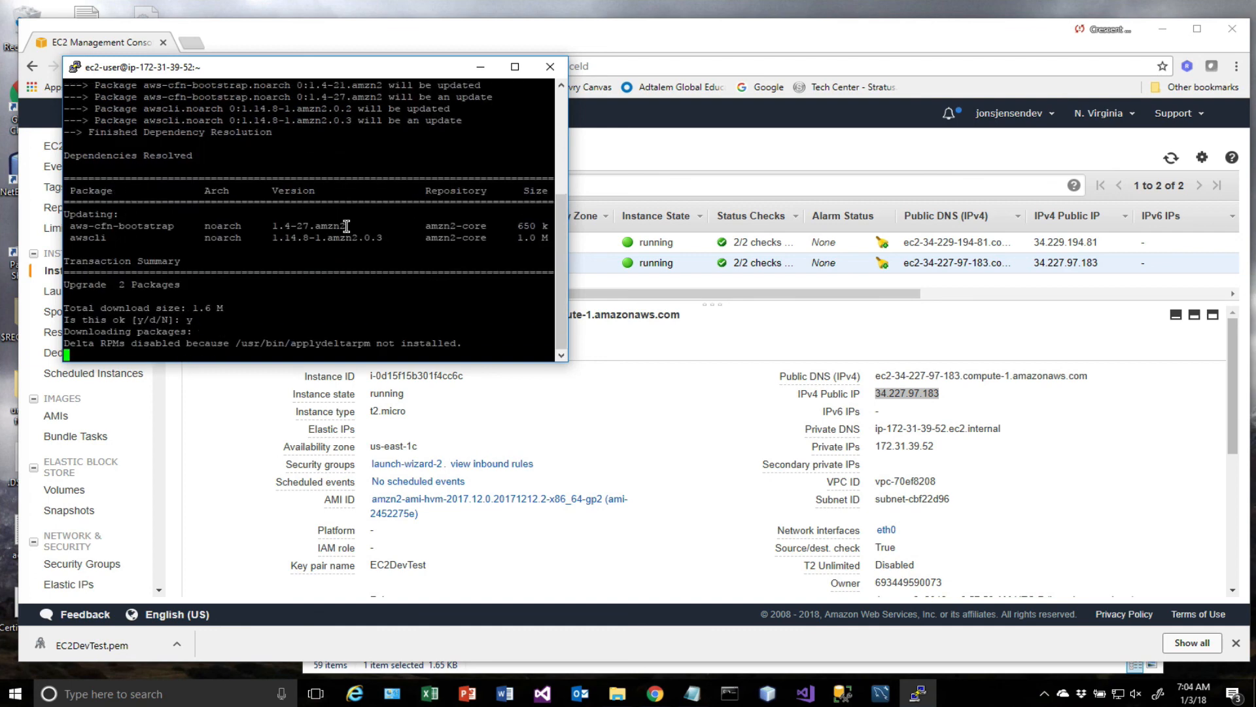